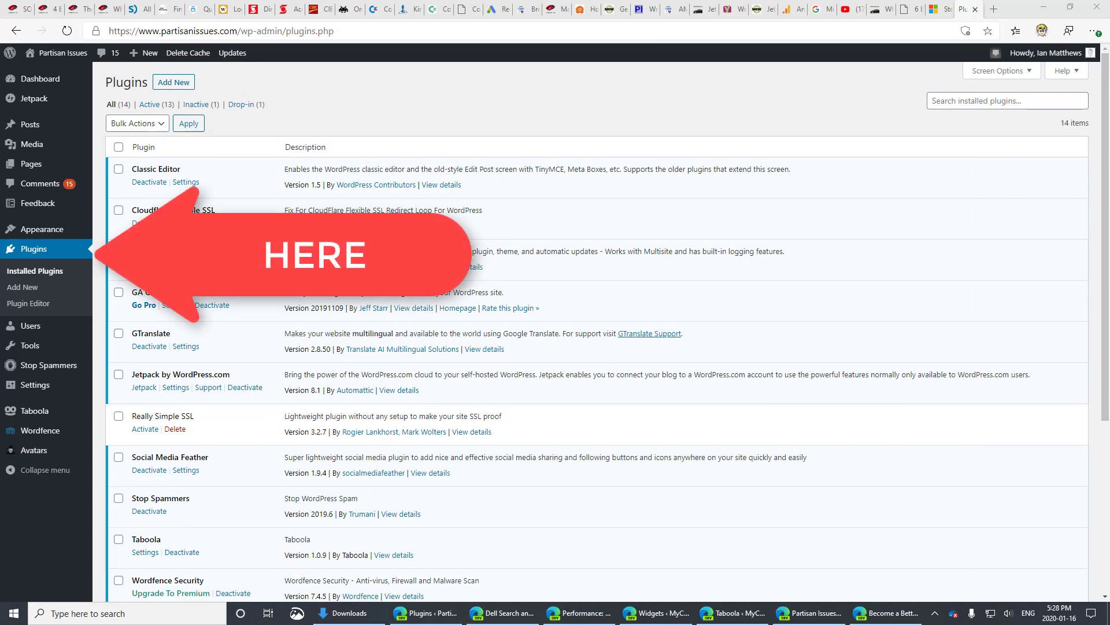
Step: Search the plugin directory for 'amp for wp' and install AMP for WP – Accelerated Mobile Pages
click(171, 82)
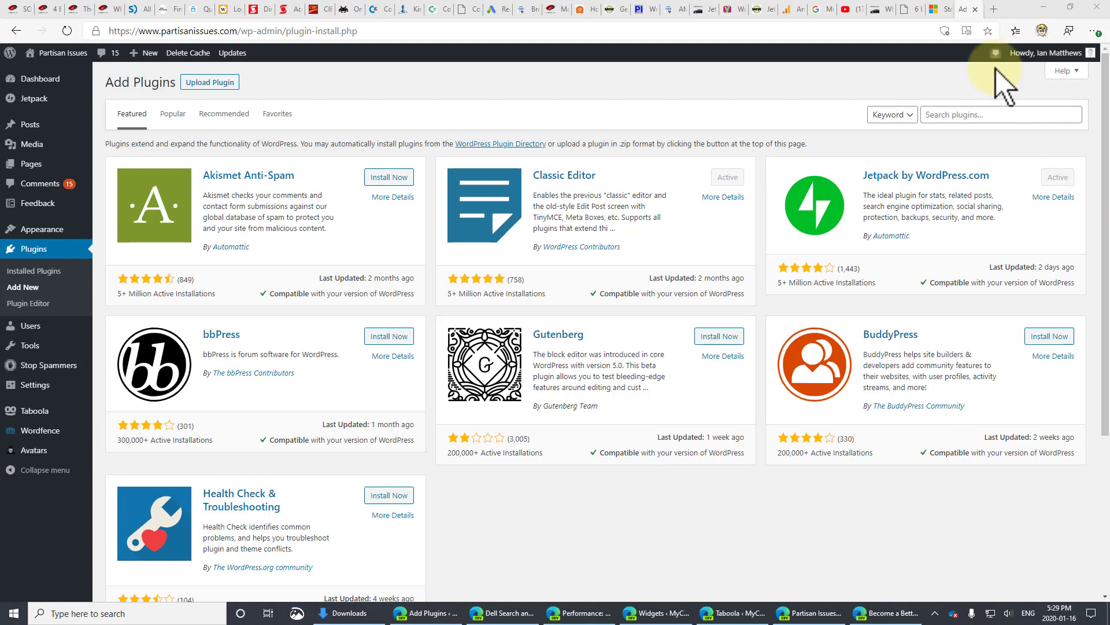
click(969, 115)
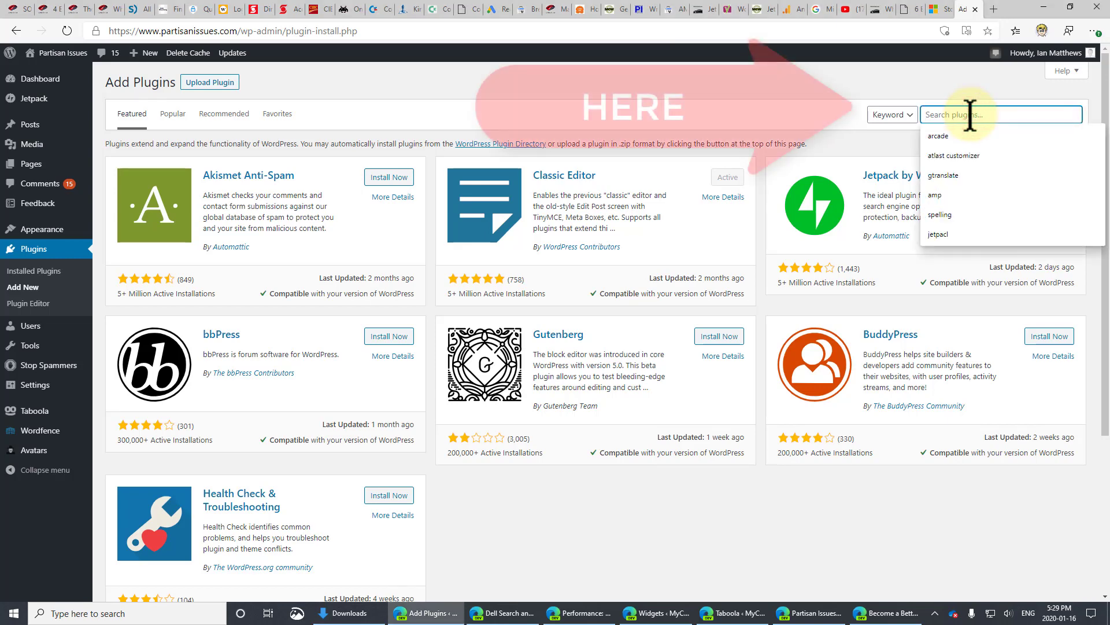
text(amp for wp)
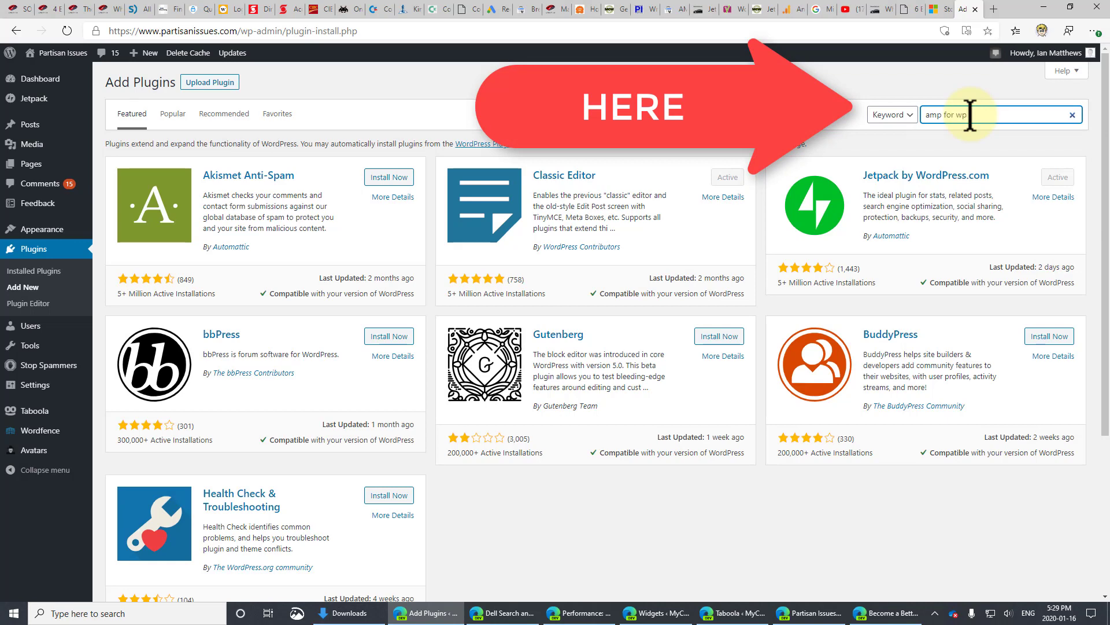
click(396, 180)
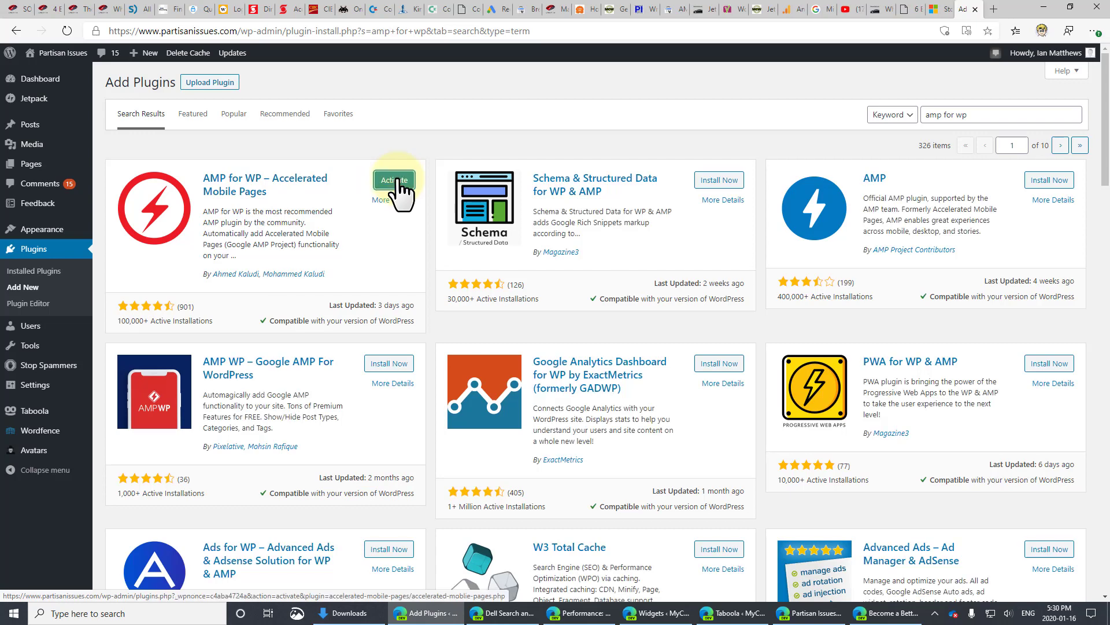
Step: Activate AMP for WP, choose Easy Setup View, and keep Blog as the website type
click(398, 184)
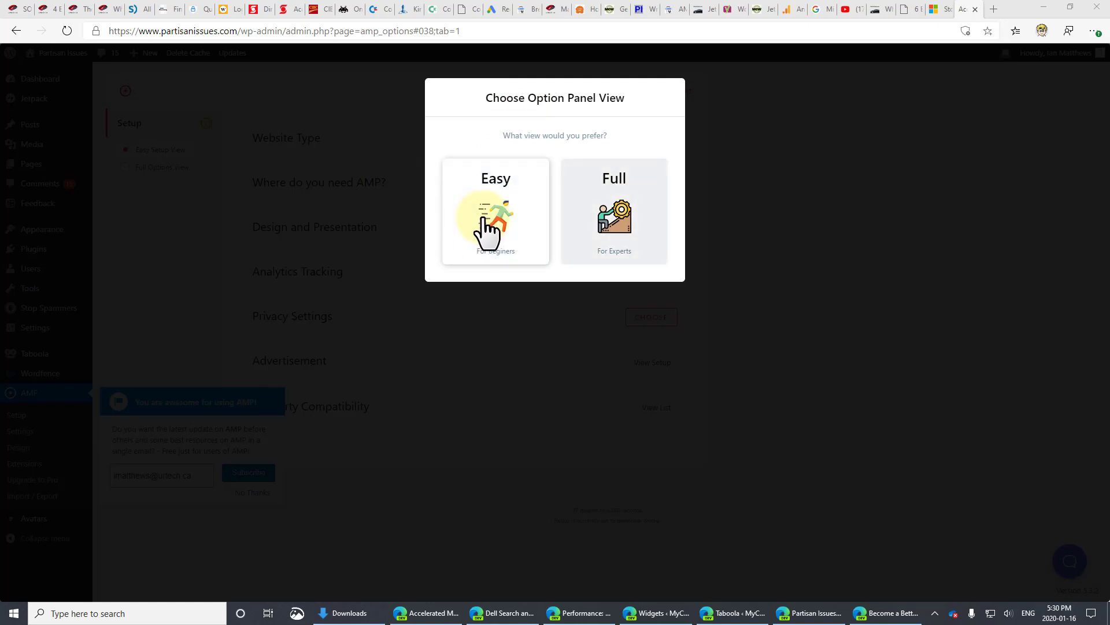
click(486, 220)
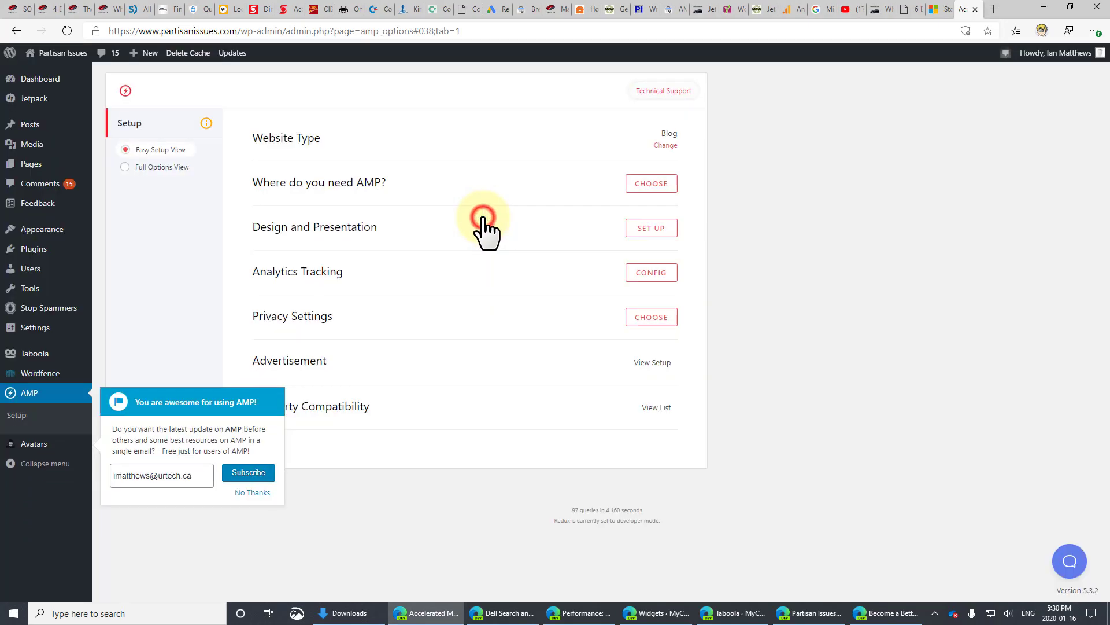
click(663, 146)
click(953, 120)
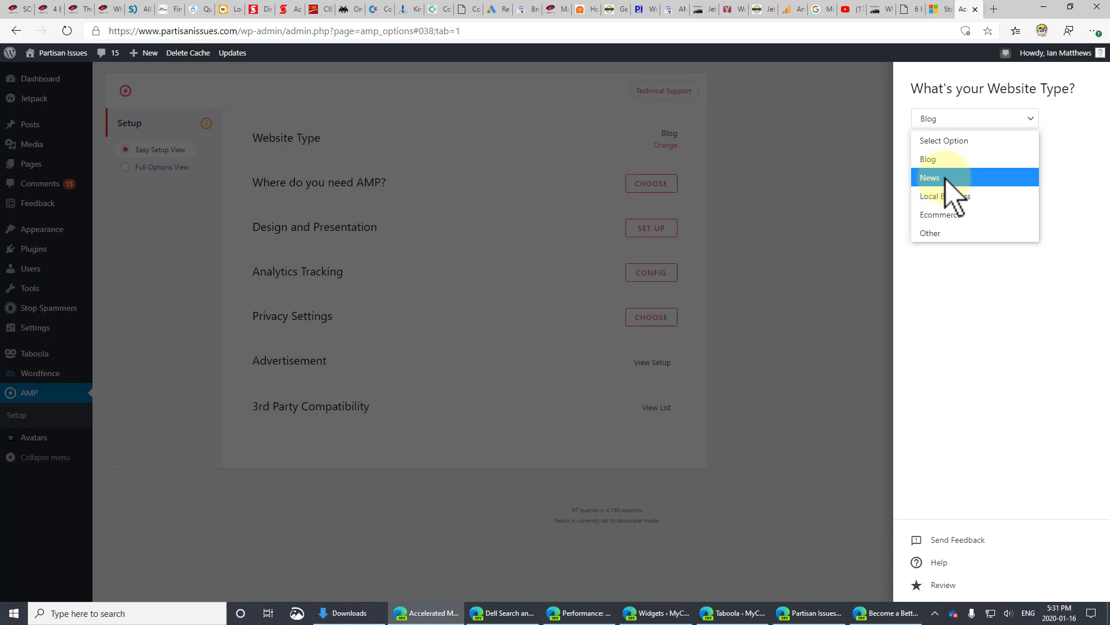
Step: Enable AMP for Posts only, leaving Homepage, Pages and Archives unchecked
click(809, 182)
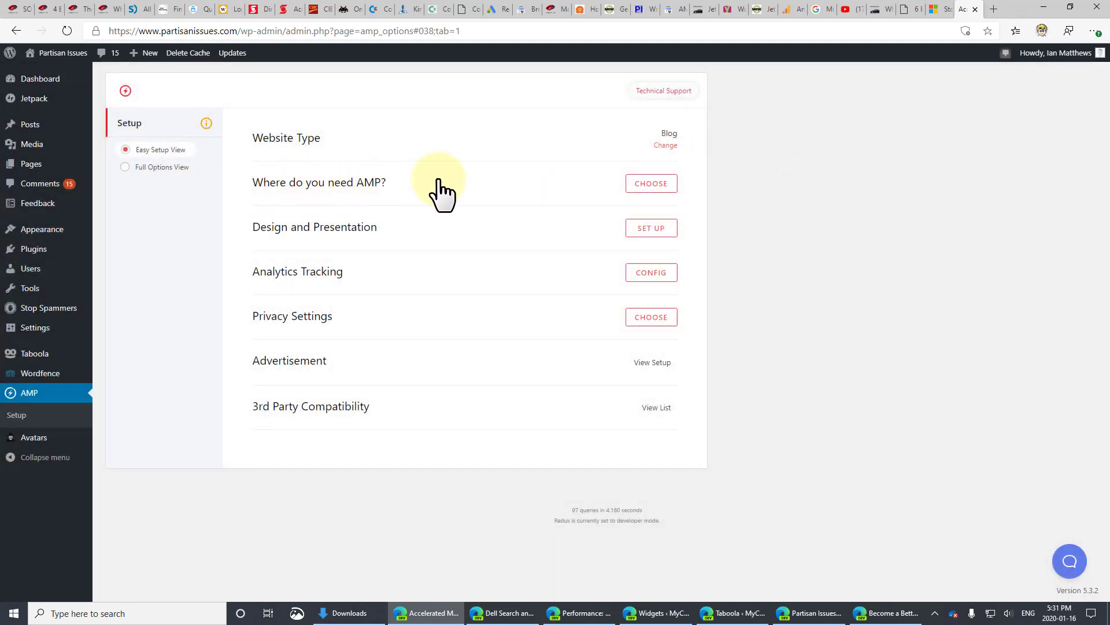
click(648, 184)
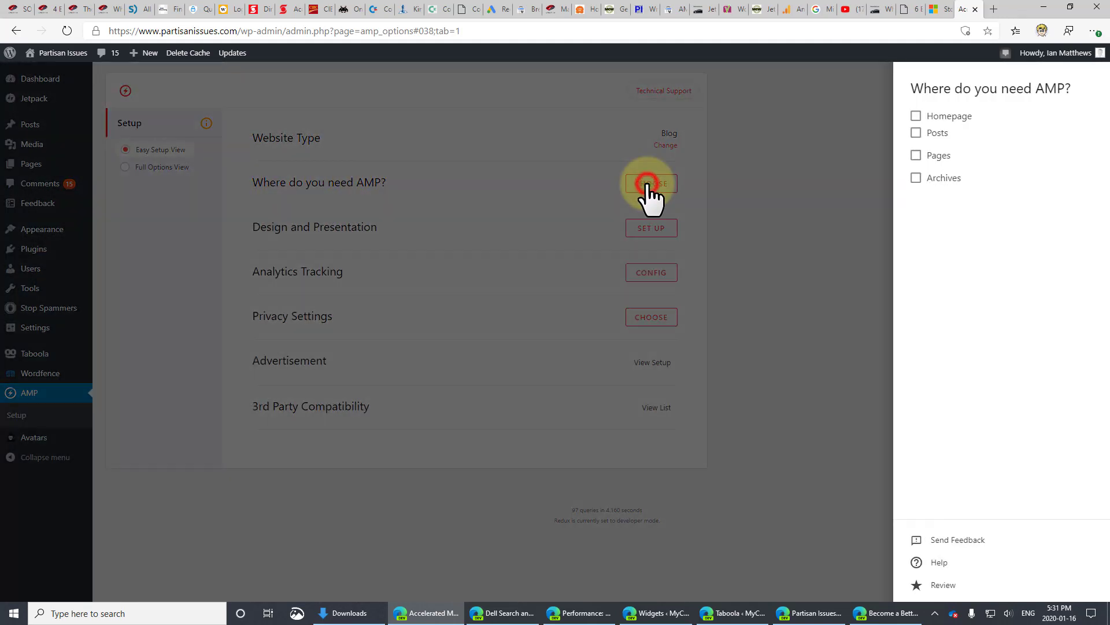
click(917, 134)
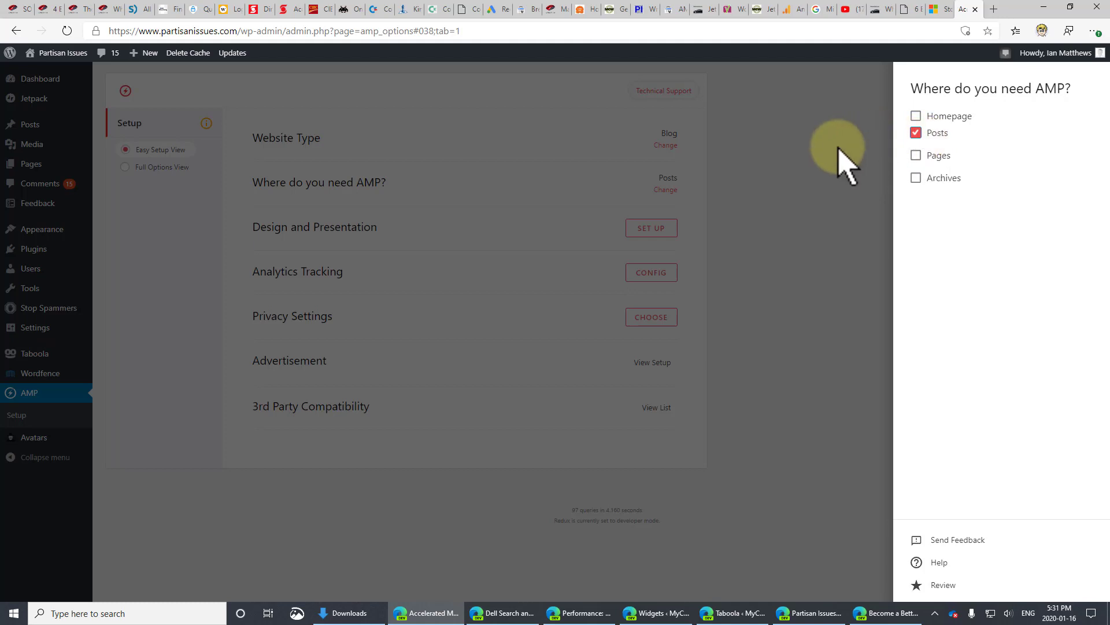
Step: Set the AMP global colour scheme to the purple swatch #8224e3
click(838, 148)
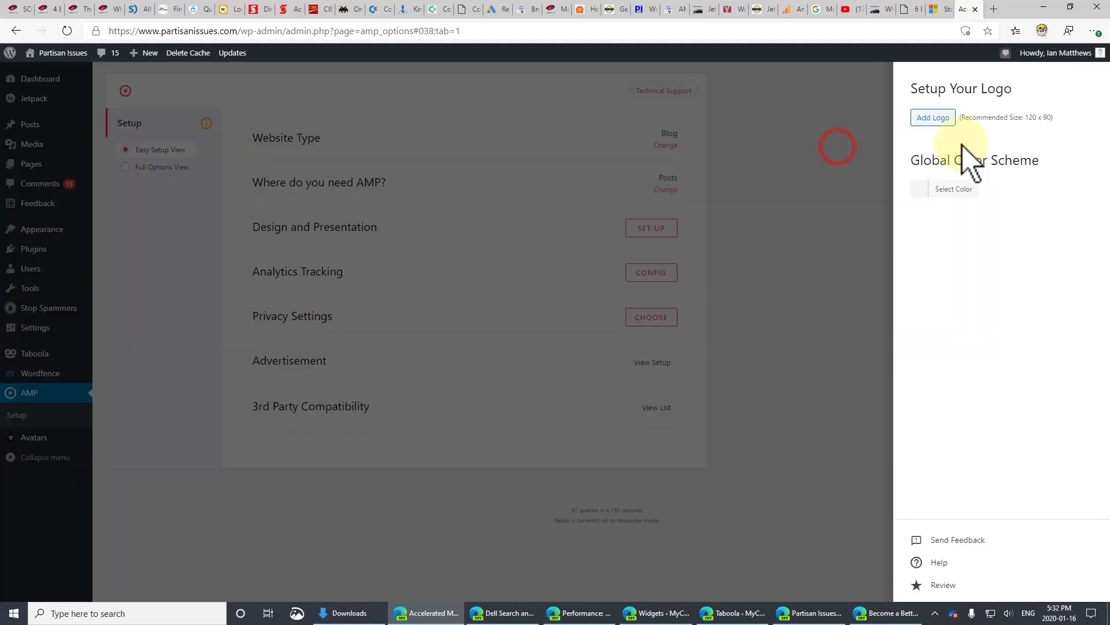
click(926, 190)
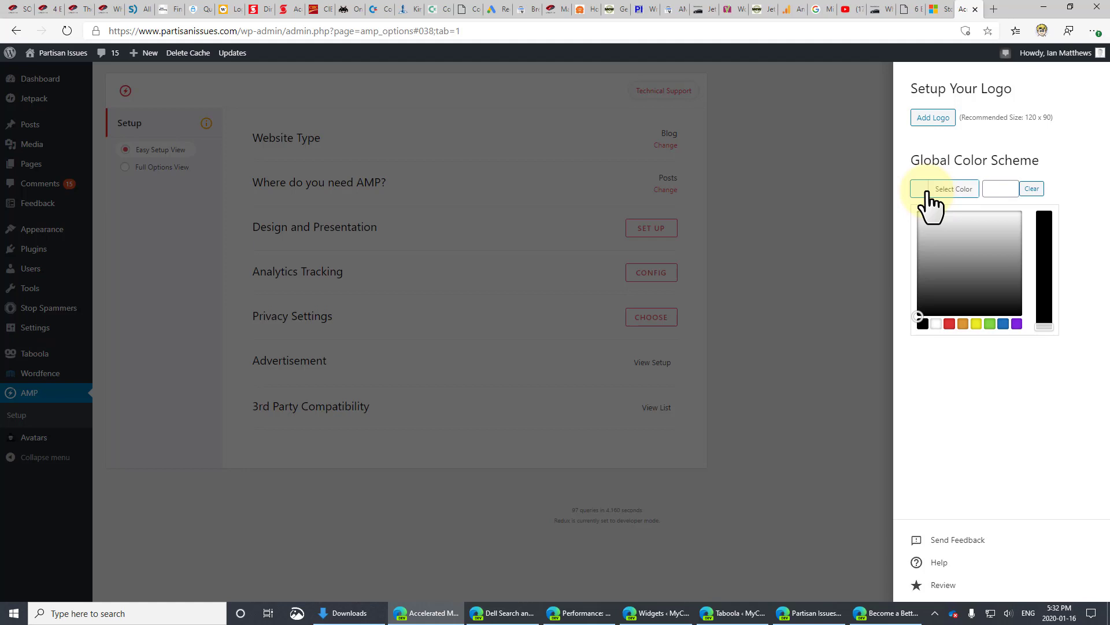
click(1016, 324)
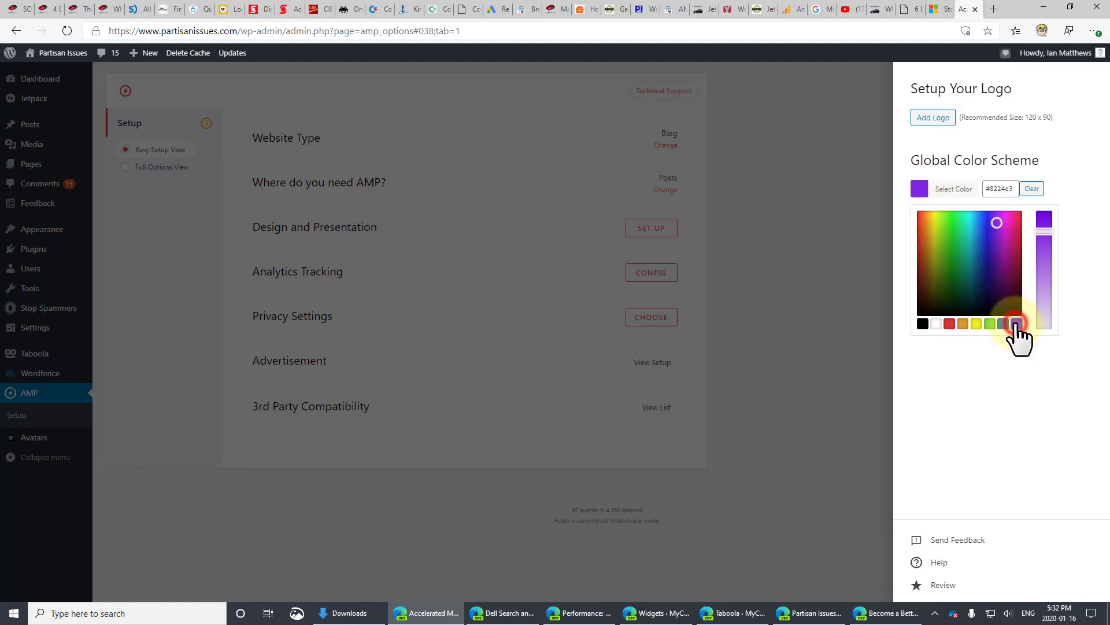
click(820, 170)
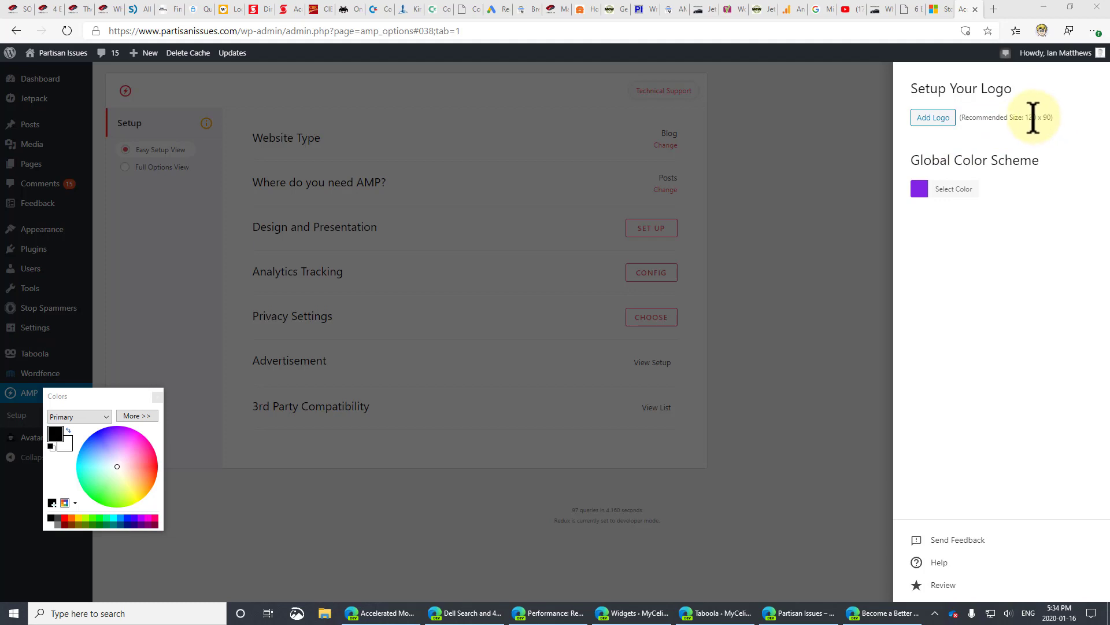
Step: Upload the Partisan Issues logo, reuse its title as alt text and description, and set it as the AMP logo
click(937, 118)
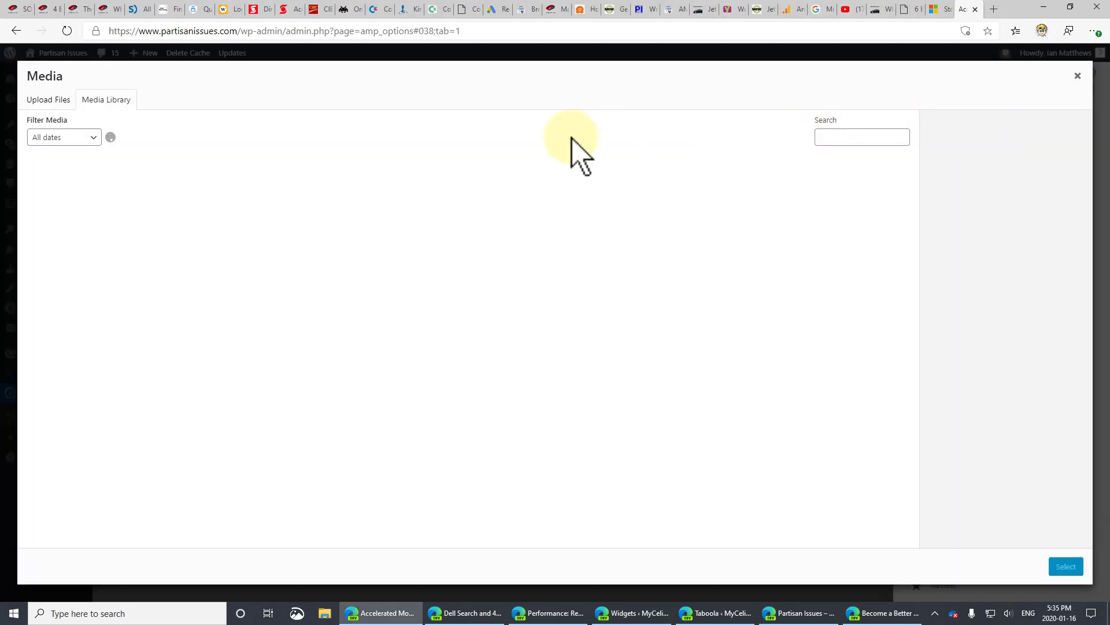
click(51, 100)
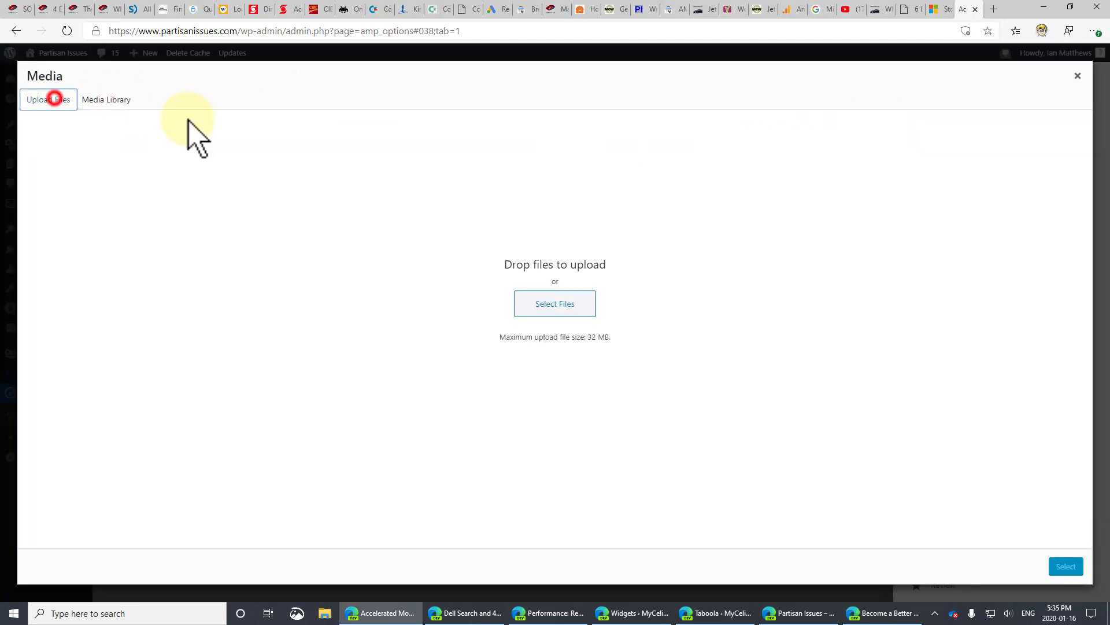
click(568, 305)
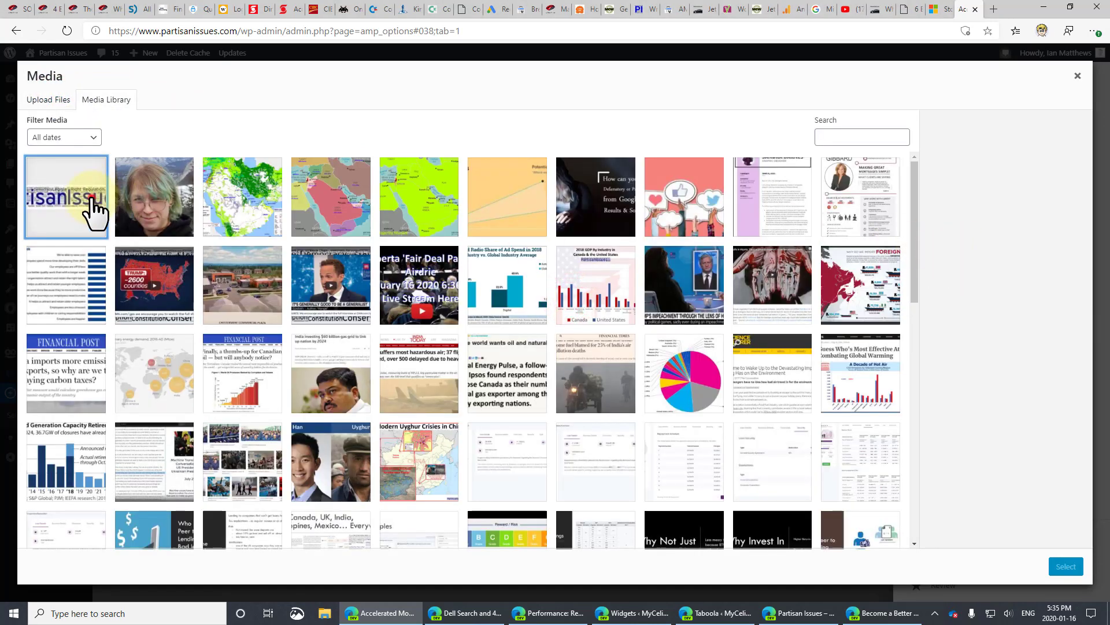
click(89, 214)
triple_click(1023, 315)
key(ctrl+c)
click(1023, 254)
key(ctrl+v)
click(1041, 390)
key(ctrl+v)
click(1063, 566)
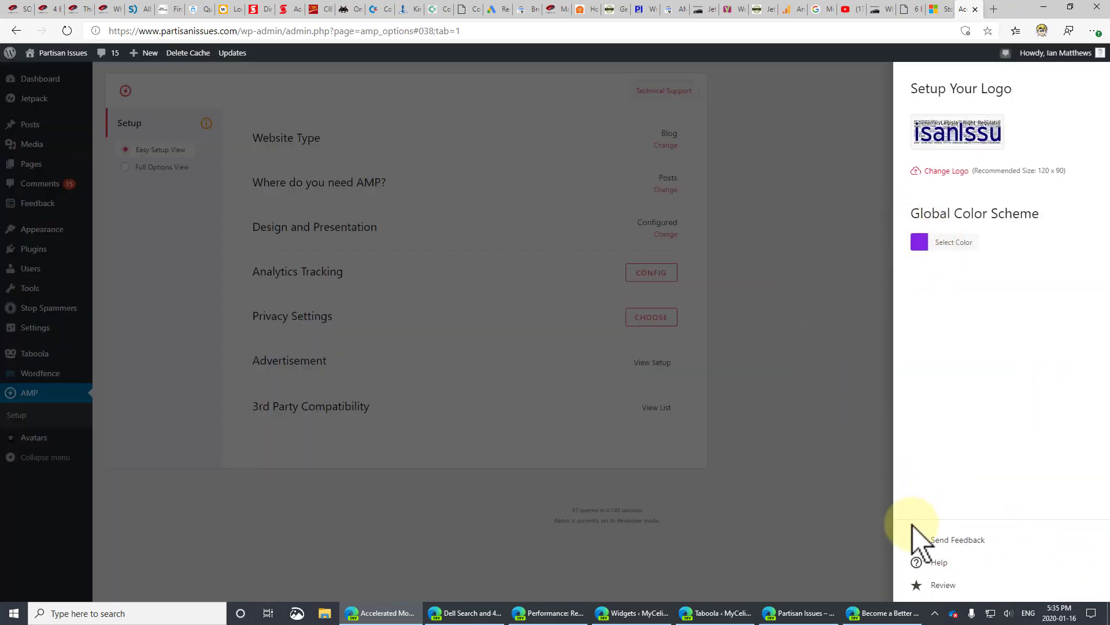
Step: Enter the site's Google Analytics tracking ID in the AMP Analytics Tracking settings
click(798, 398)
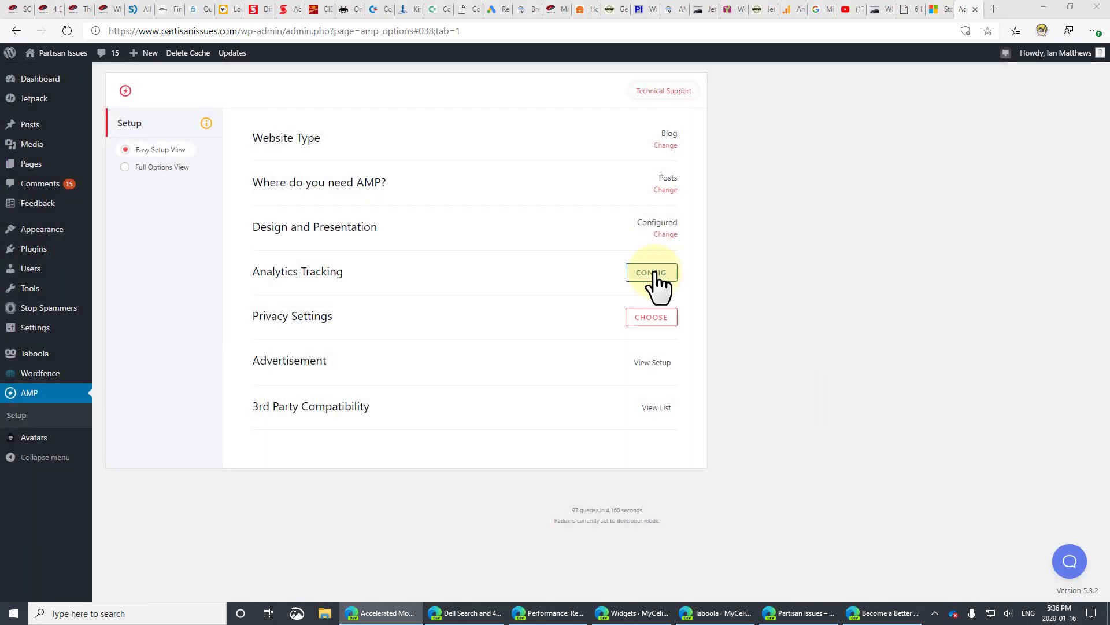
click(654, 281)
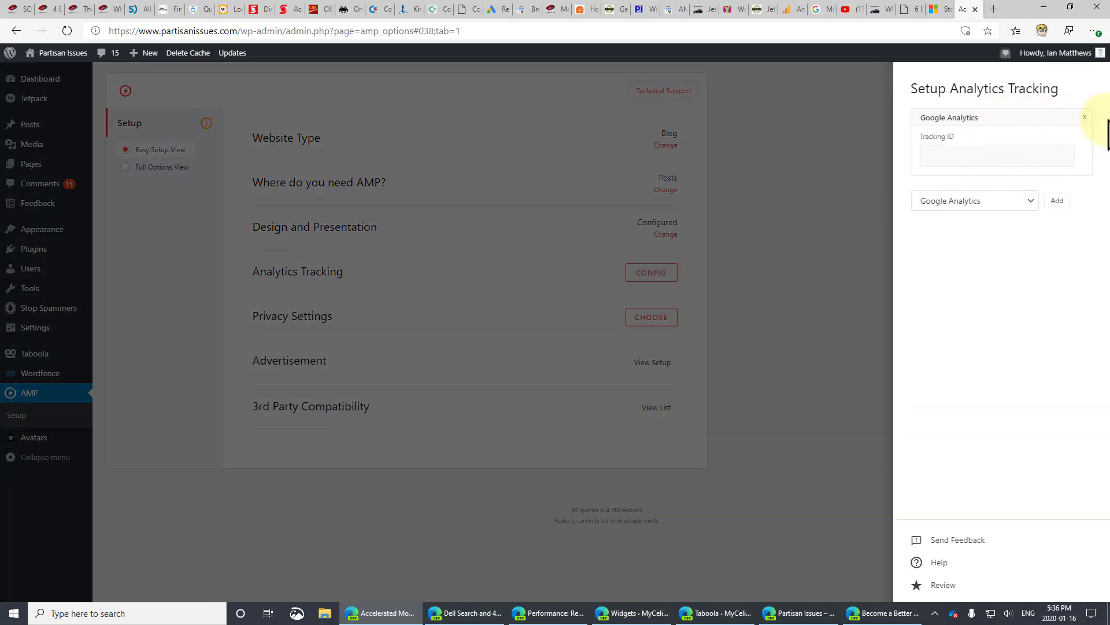
click(938, 156)
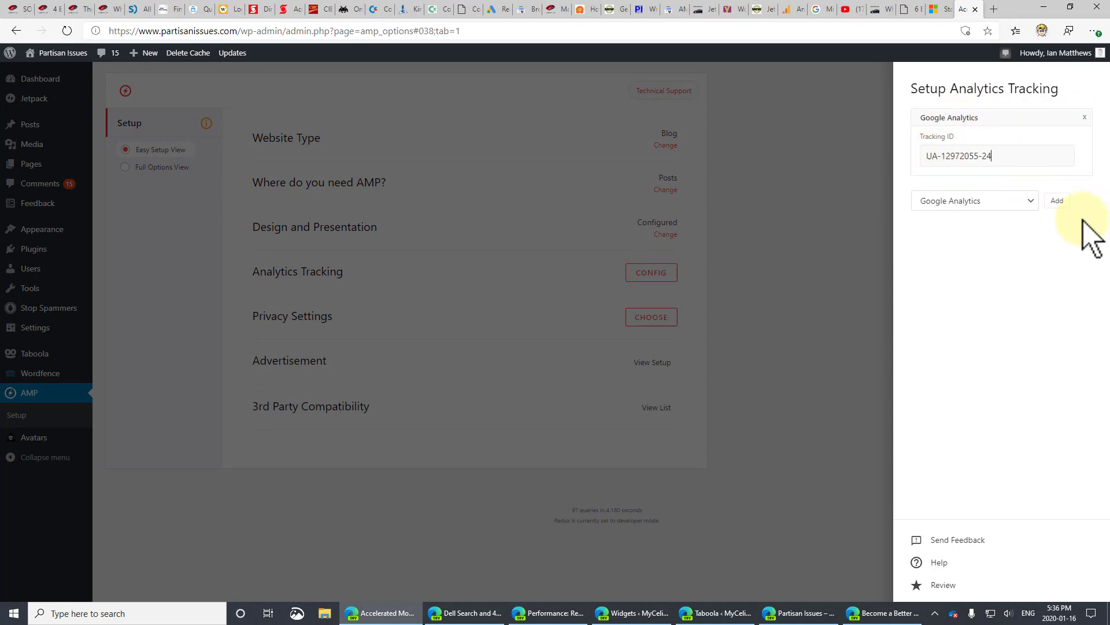
click(1031, 201)
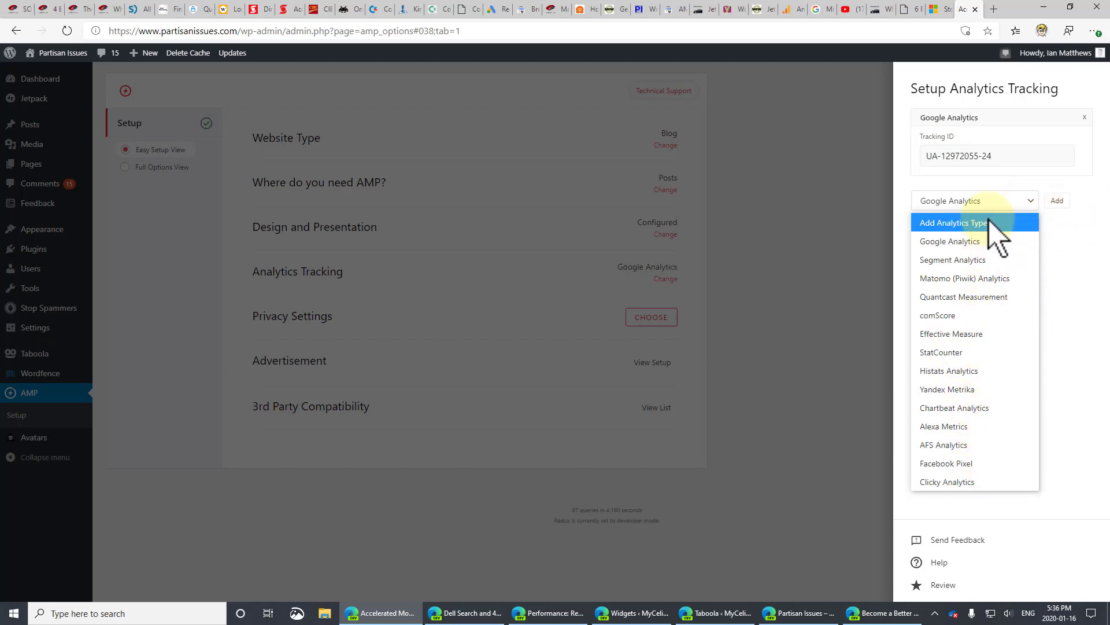
click(1069, 345)
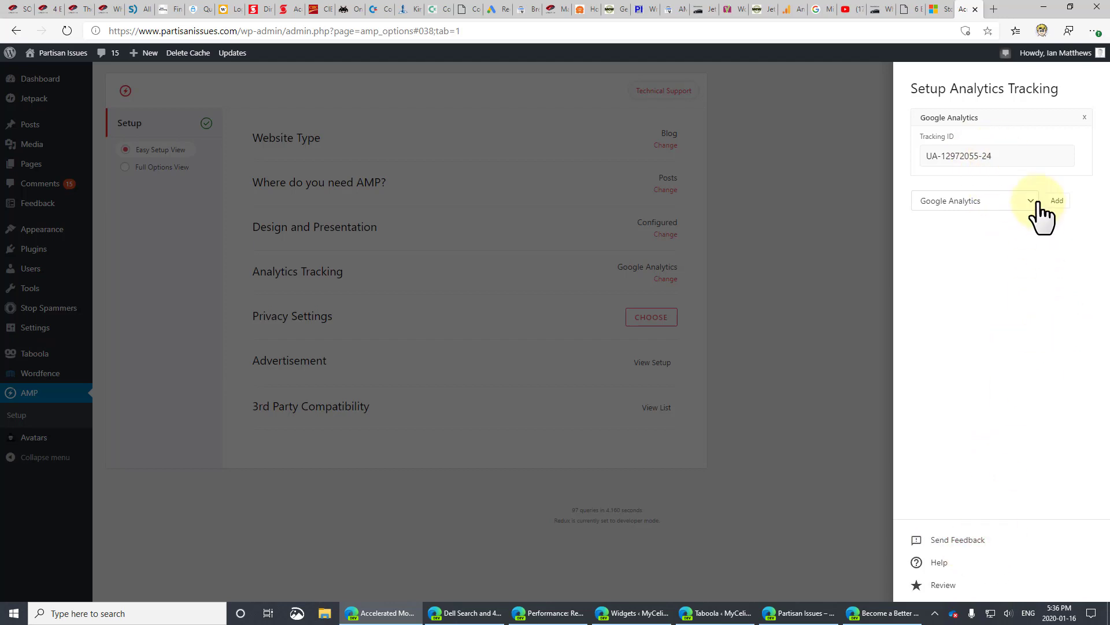
Step: Turn on the Cookie Notice Bar in AMP Privacy Settings, leaving GDPR off
click(837, 360)
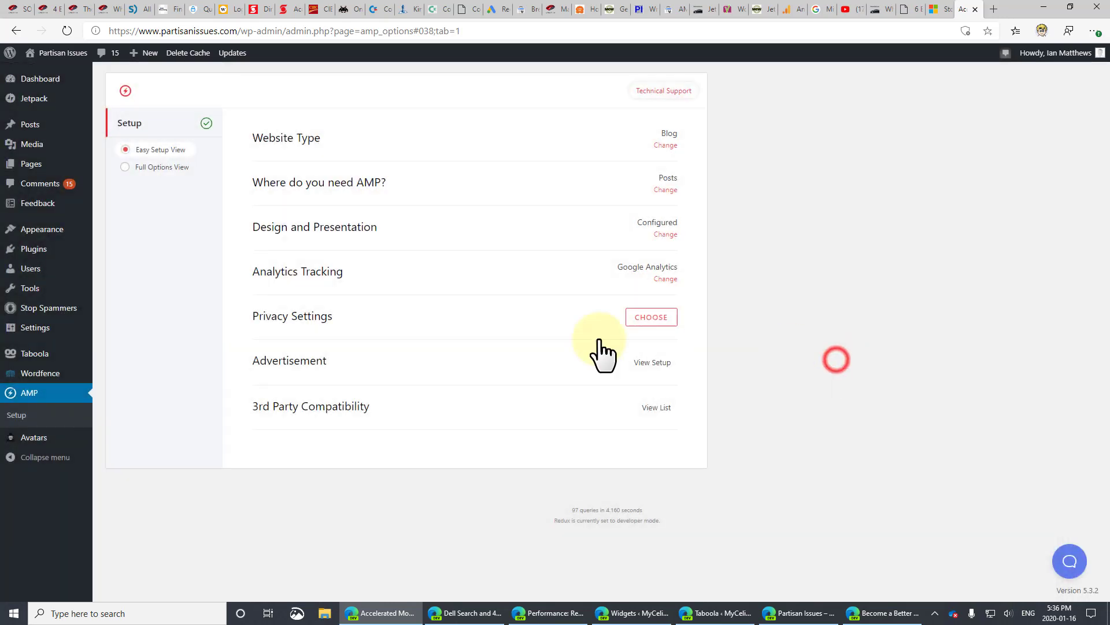
click(650, 321)
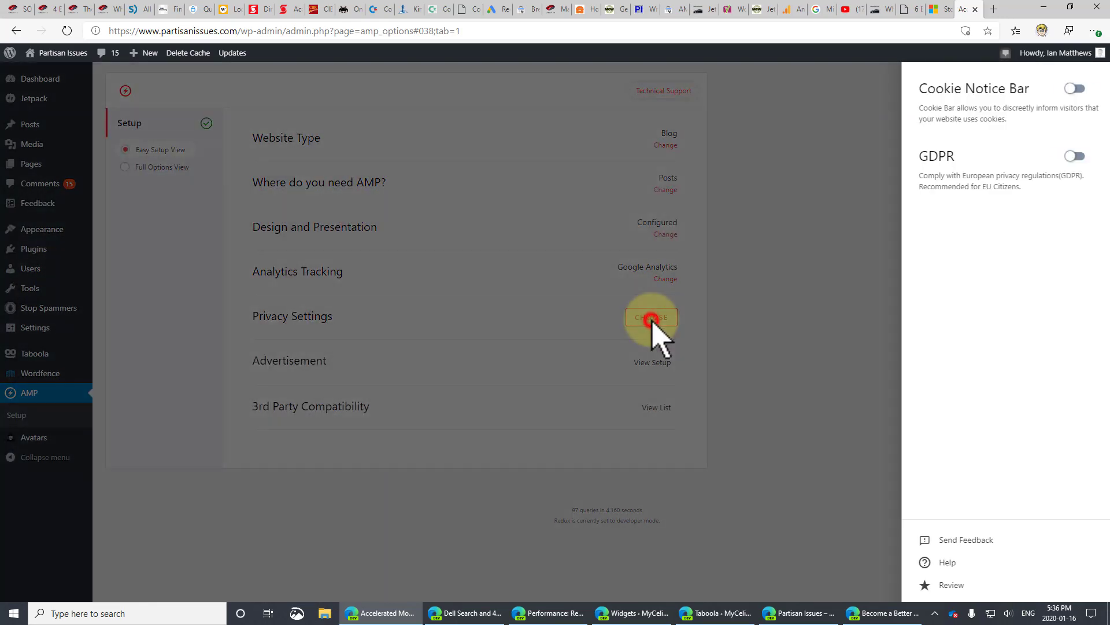
click(1066, 88)
click(1069, 155)
click(1068, 89)
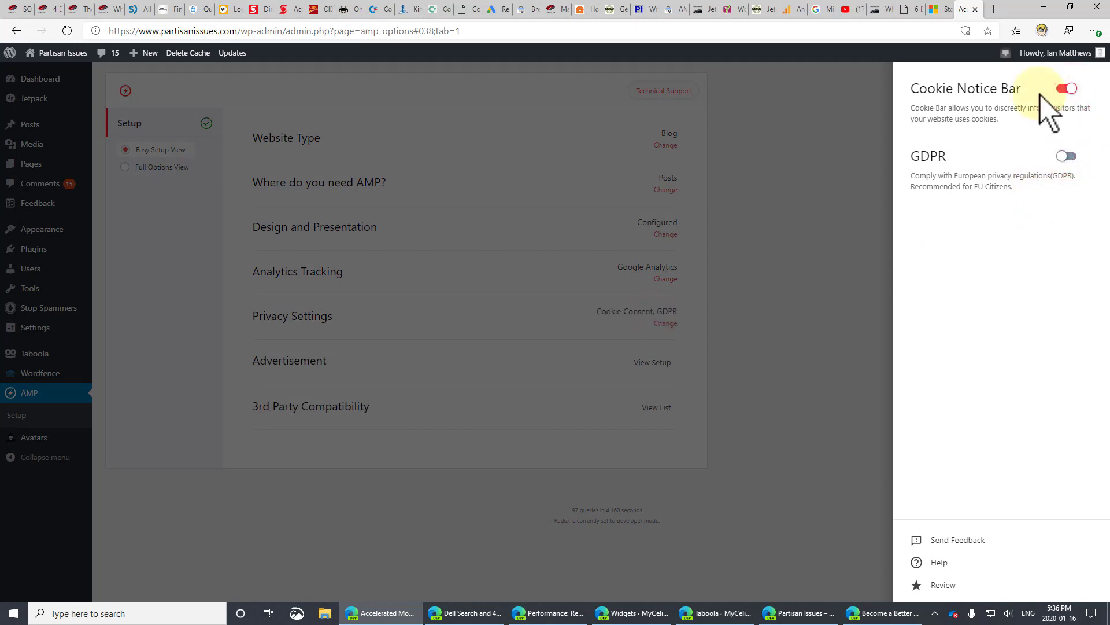
drag(920, 89, 1006, 94)
click(1012, 101)
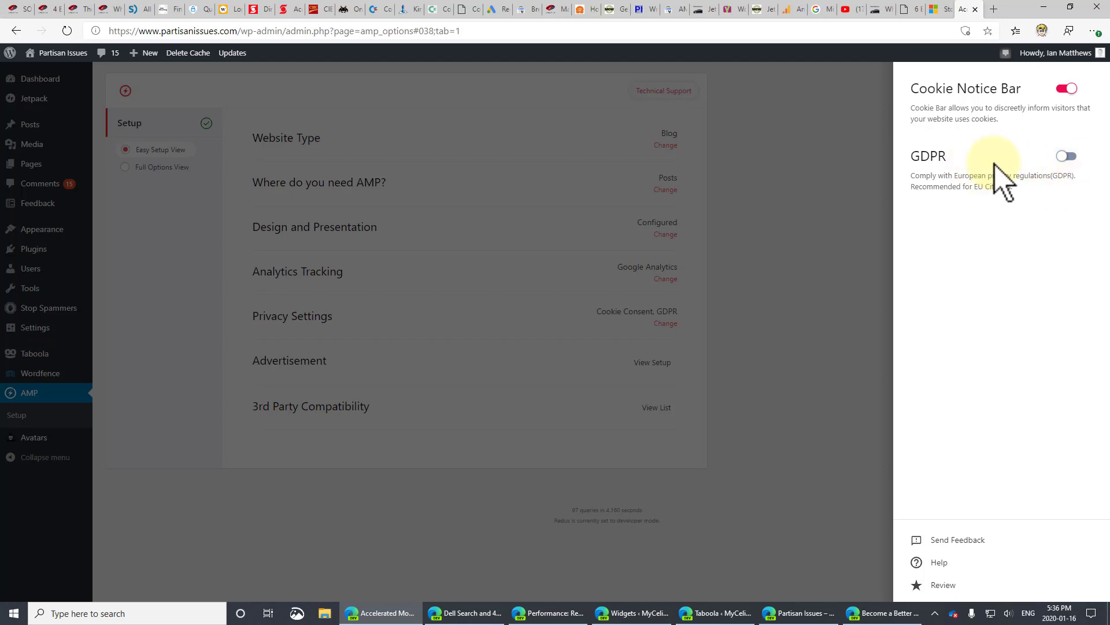
click(800, 324)
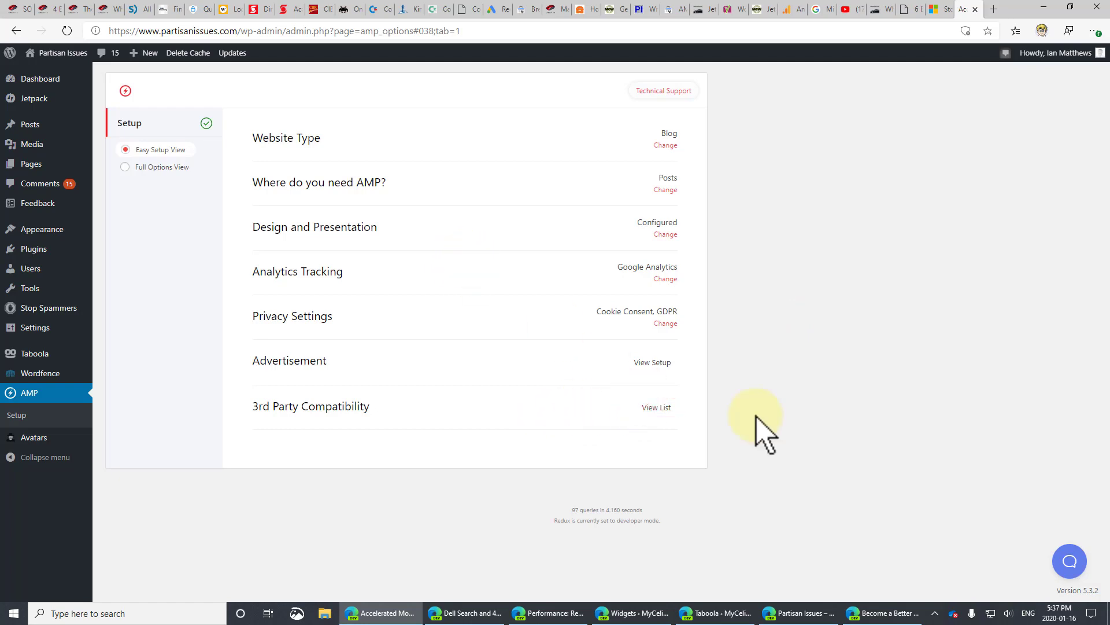
Step: Enable AD #1 below the header with the AdSense publisher ID and ad slot, set responsive
click(656, 362)
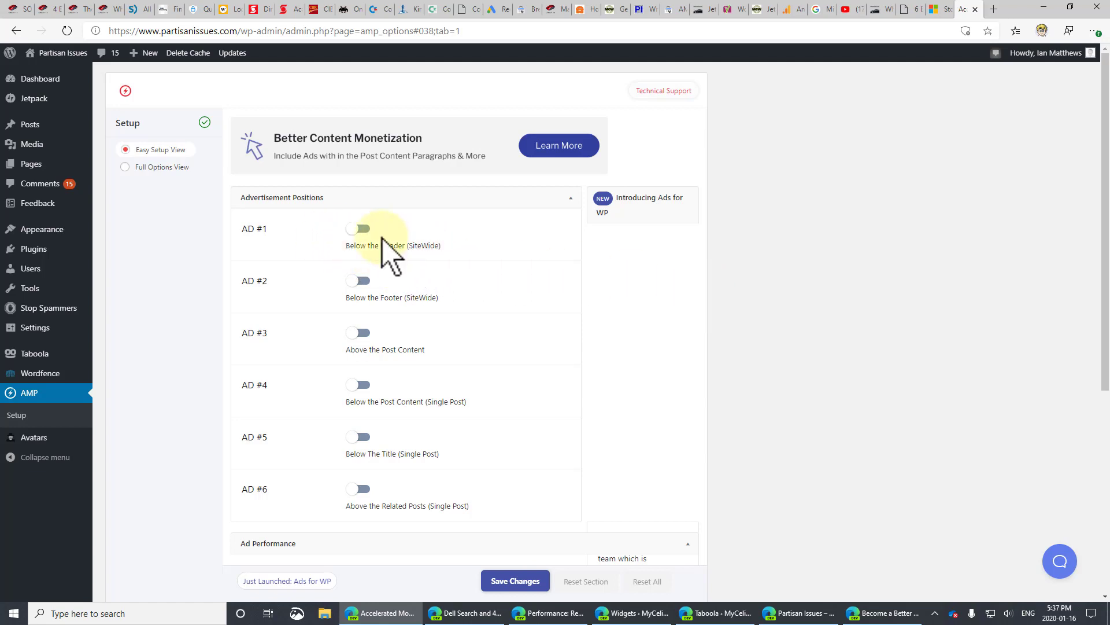
click(362, 229)
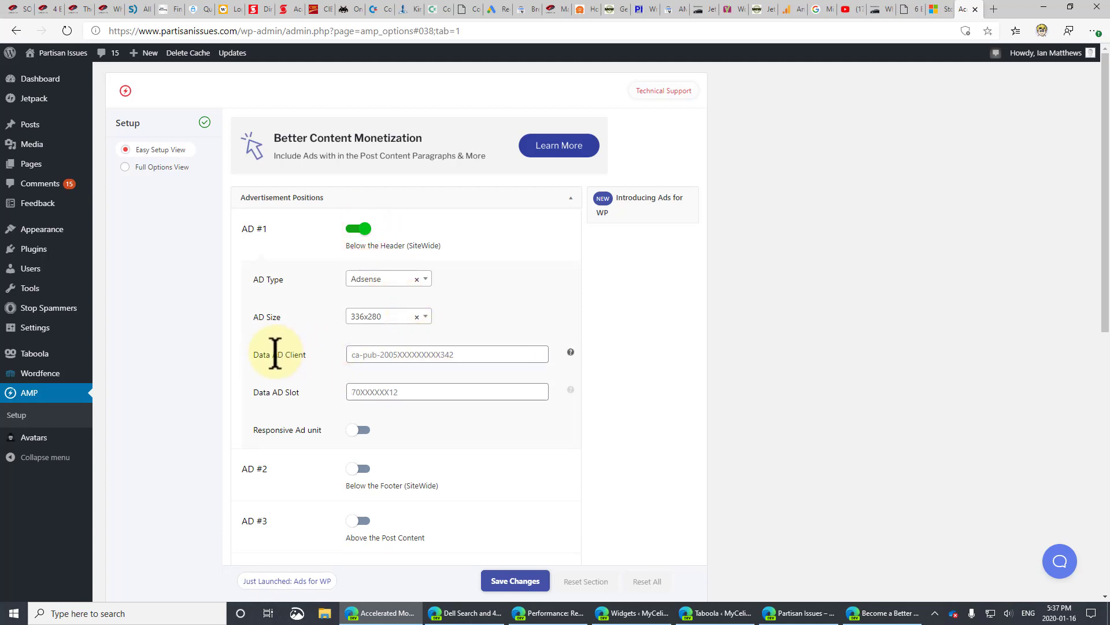
drag(275, 355, 409, 354)
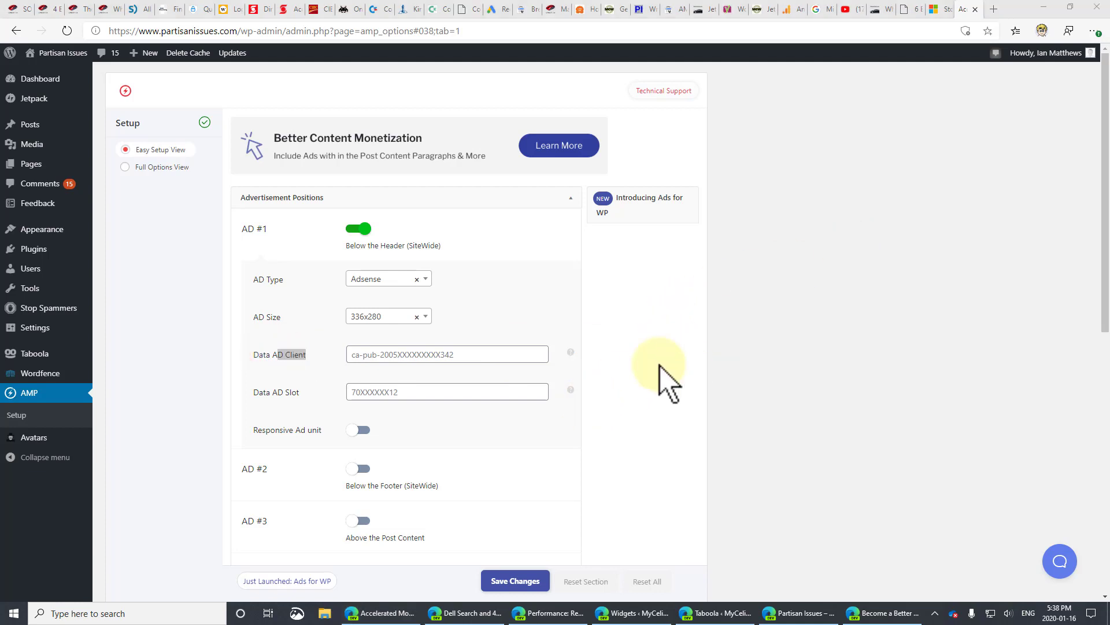
click(405, 354)
key(ctrl+v)
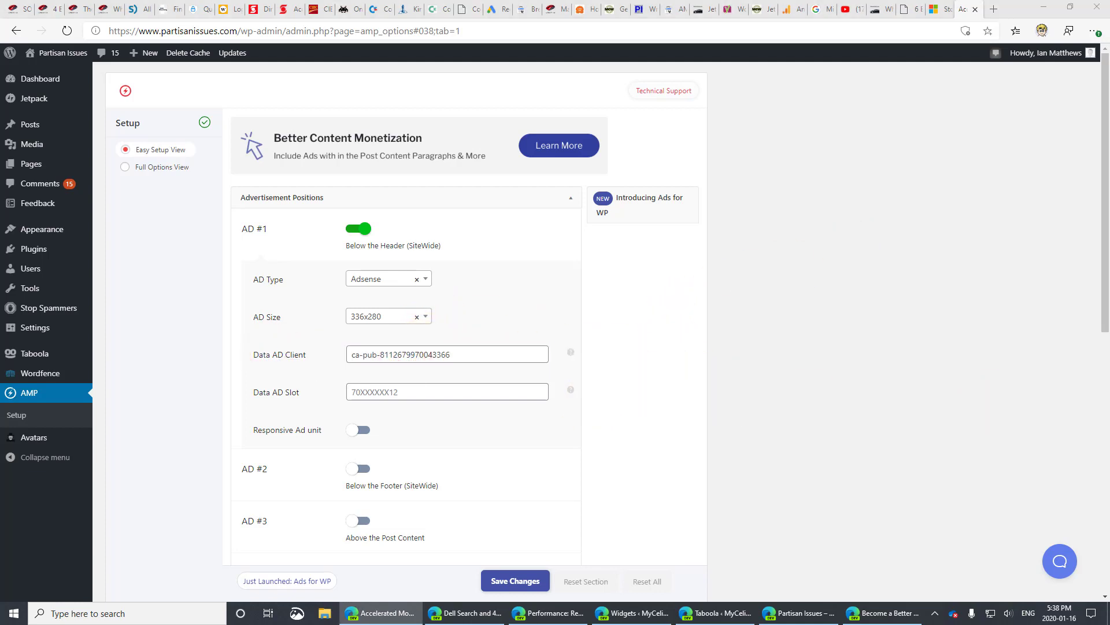
click(520, 392)
key(ctrl+v)
scroll(405, 318, down, 3)
click(359, 263)
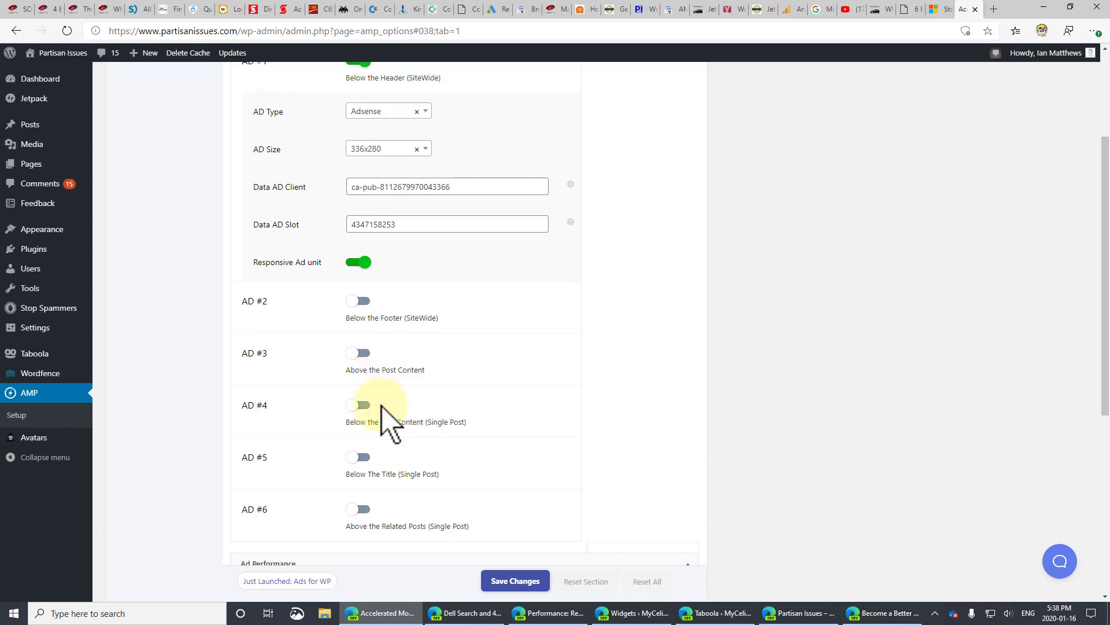
Step: Enable AD #4 below the post content and paste its ad slot number
click(358, 405)
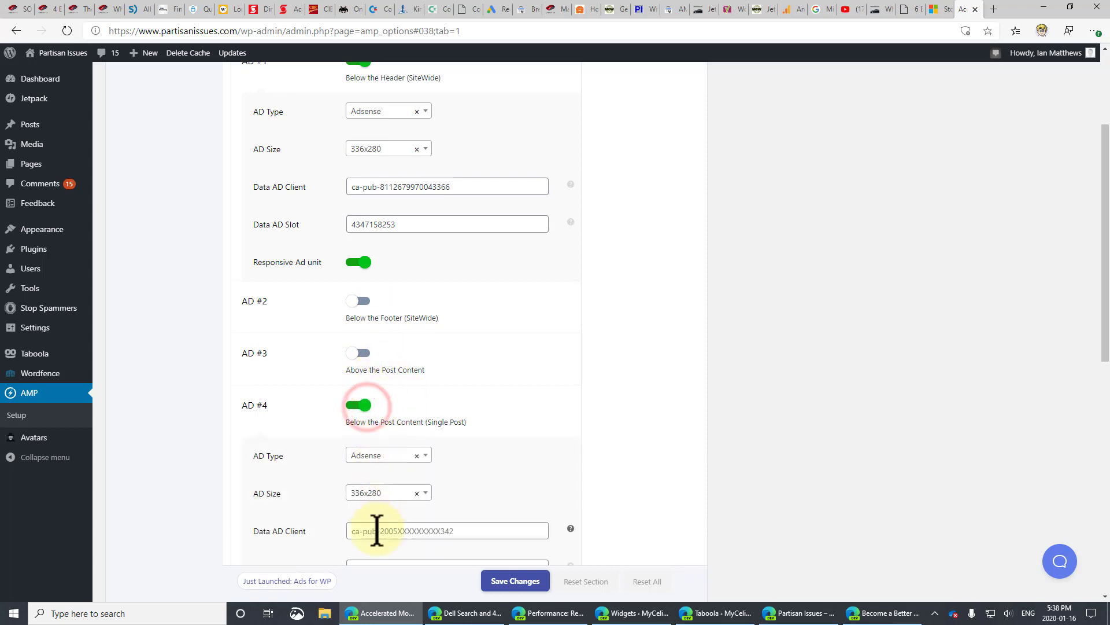
scroll(377, 531, down, 3)
click(384, 399)
key(ctrl+v)
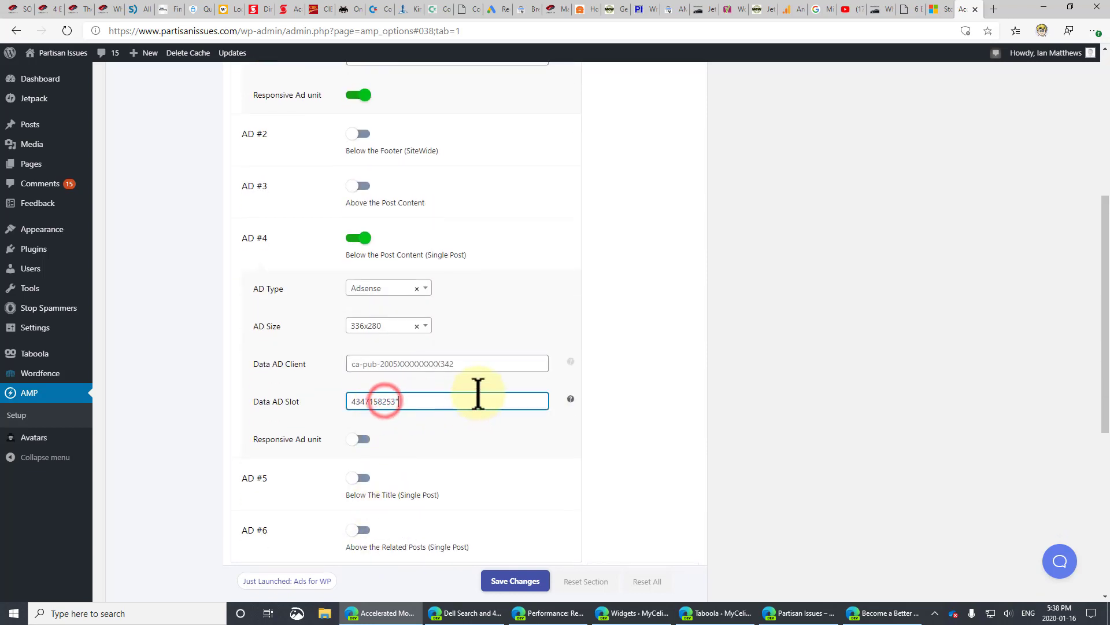
scroll(925, 272, down, 3)
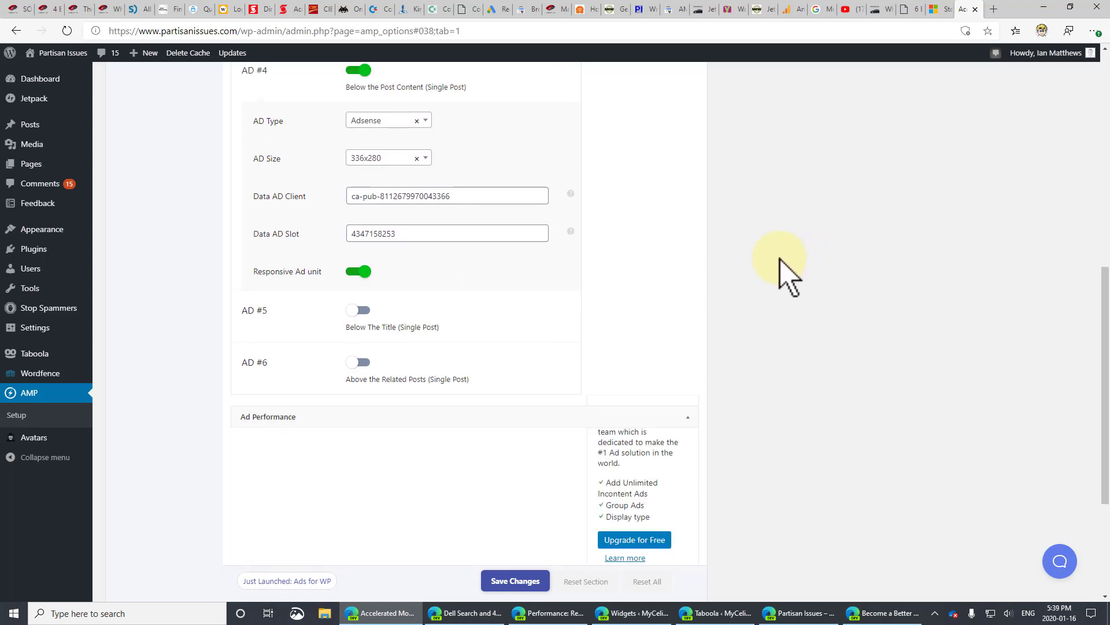
Step: Save the advertisement position settings and open a new browser tab
click(514, 581)
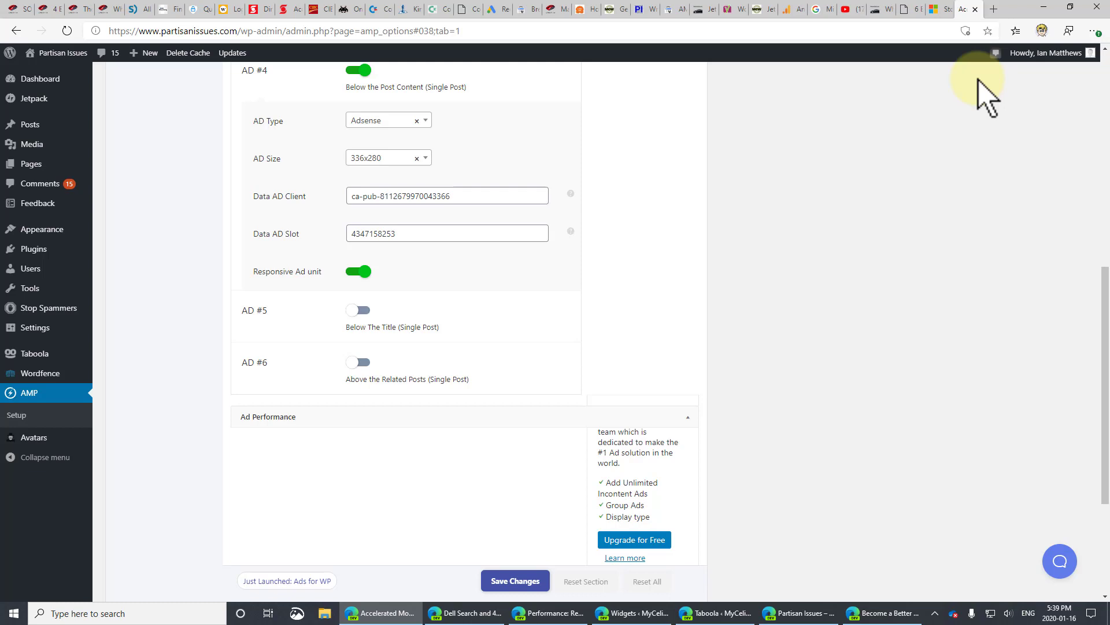
click(995, 9)
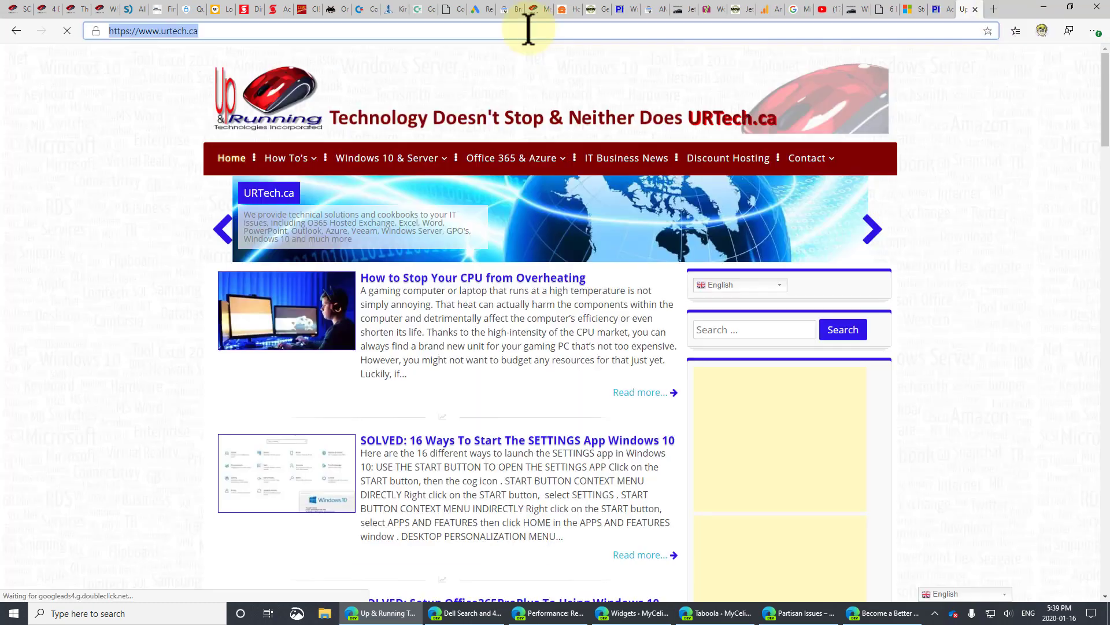
Step: Load the partisanissues.com homepage and place the cursor after '.com' in the address
text(parti)
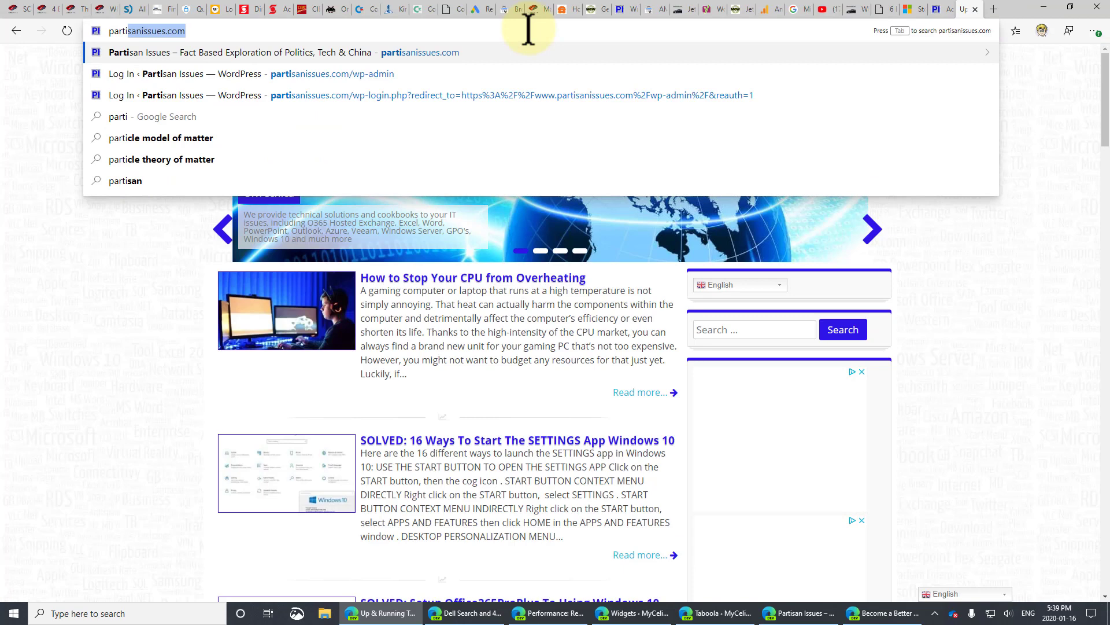
key(Right)
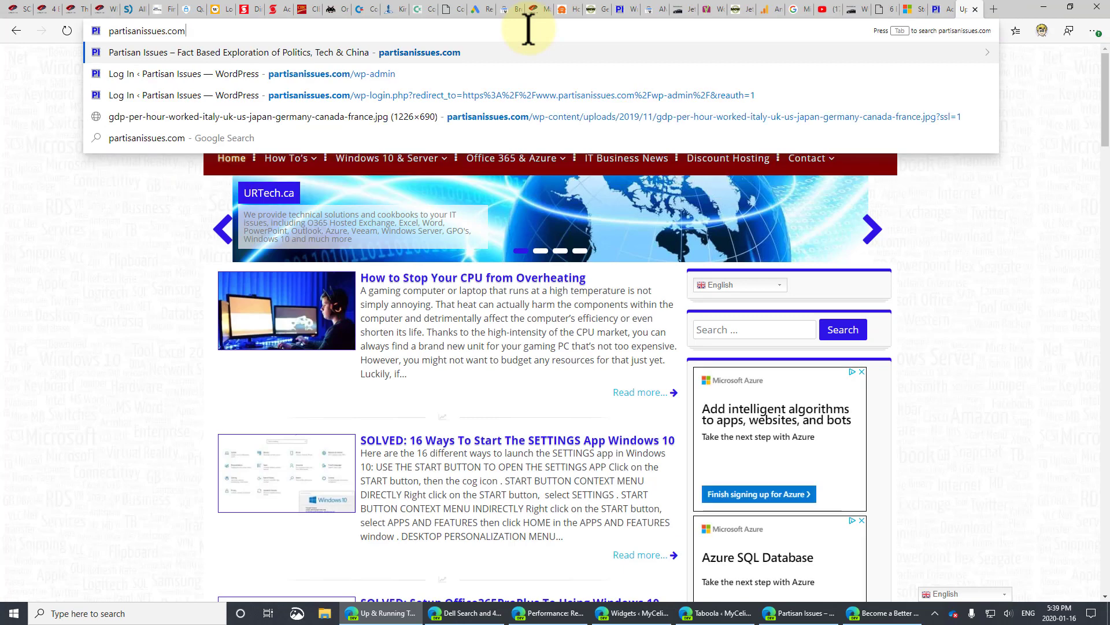
key(Return)
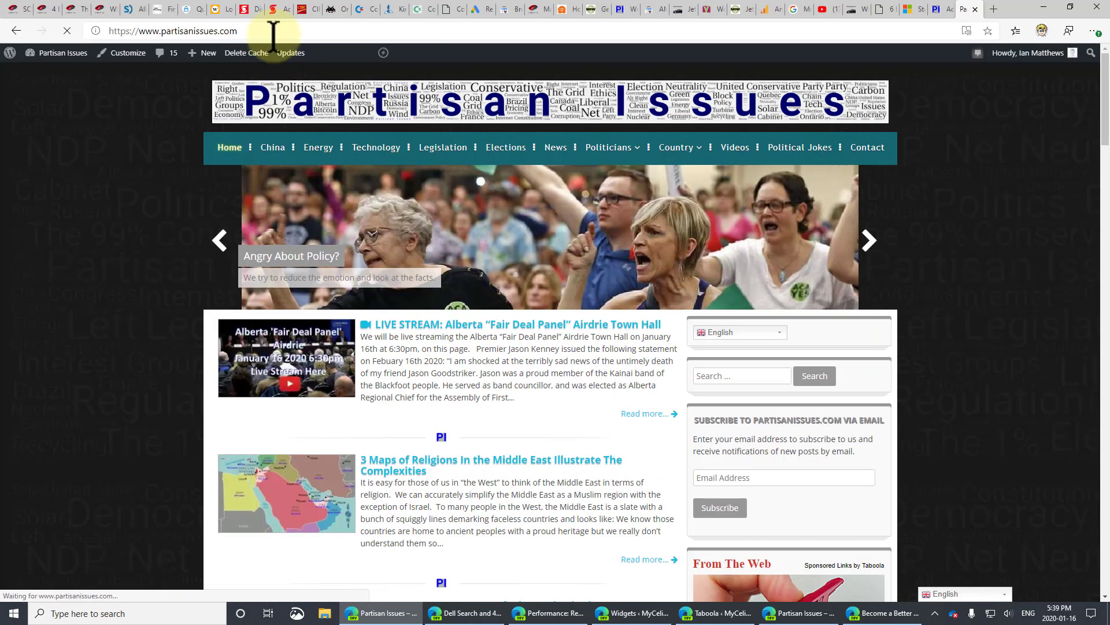
click(280, 33)
click(281, 33)
double_click(289, 29)
click(289, 29)
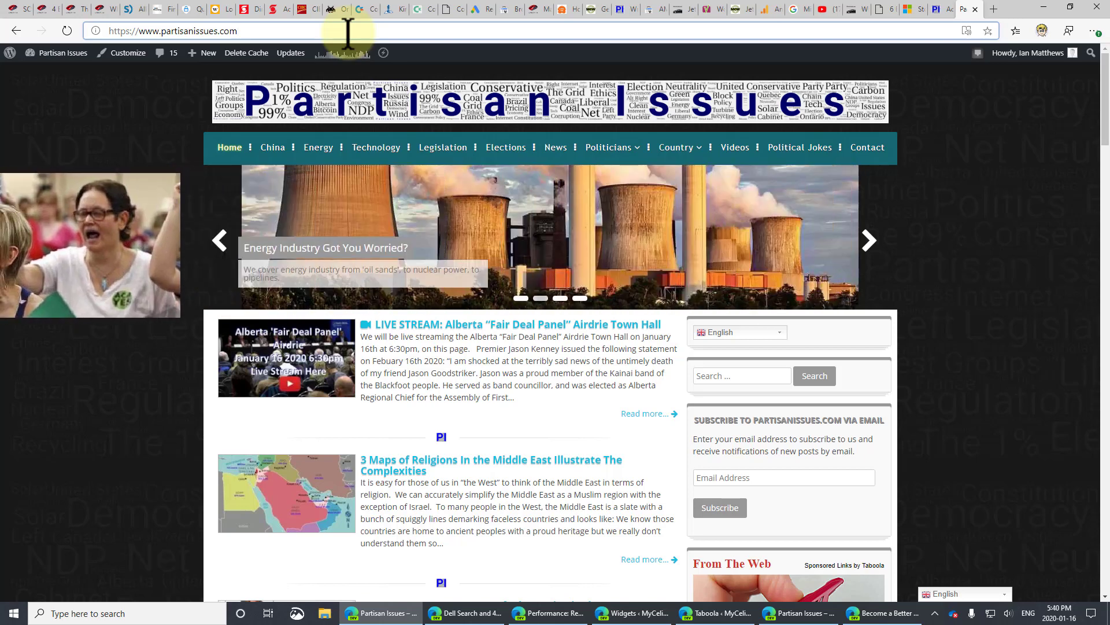
Step: Load partisanissues.com/amp and scroll through the AMP home page's post list
text(/a)
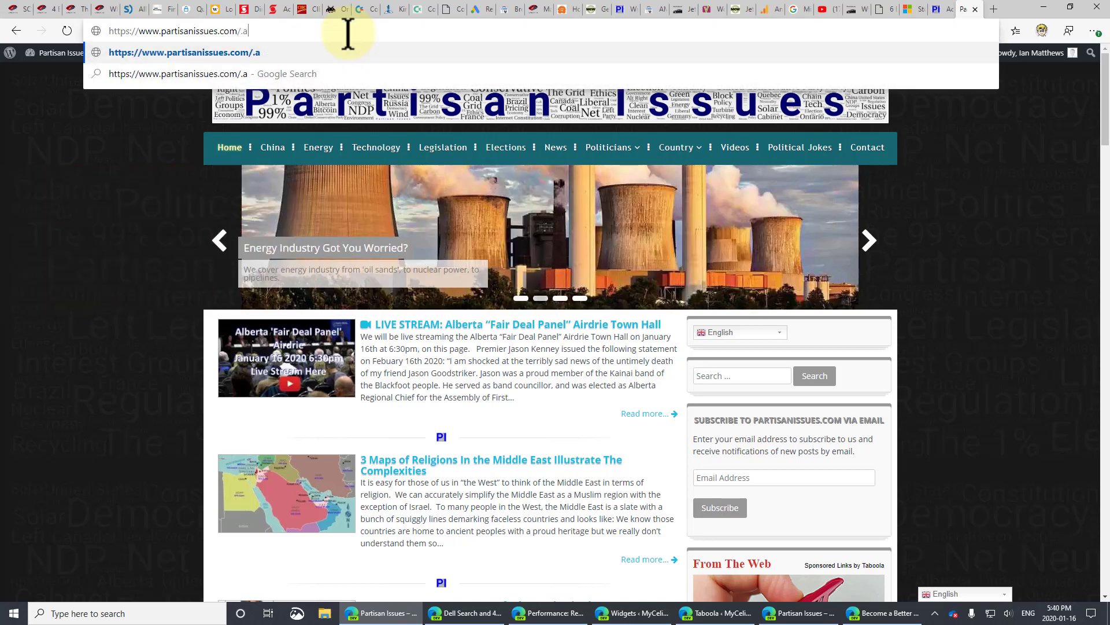
key(BackSpace)
text(am)
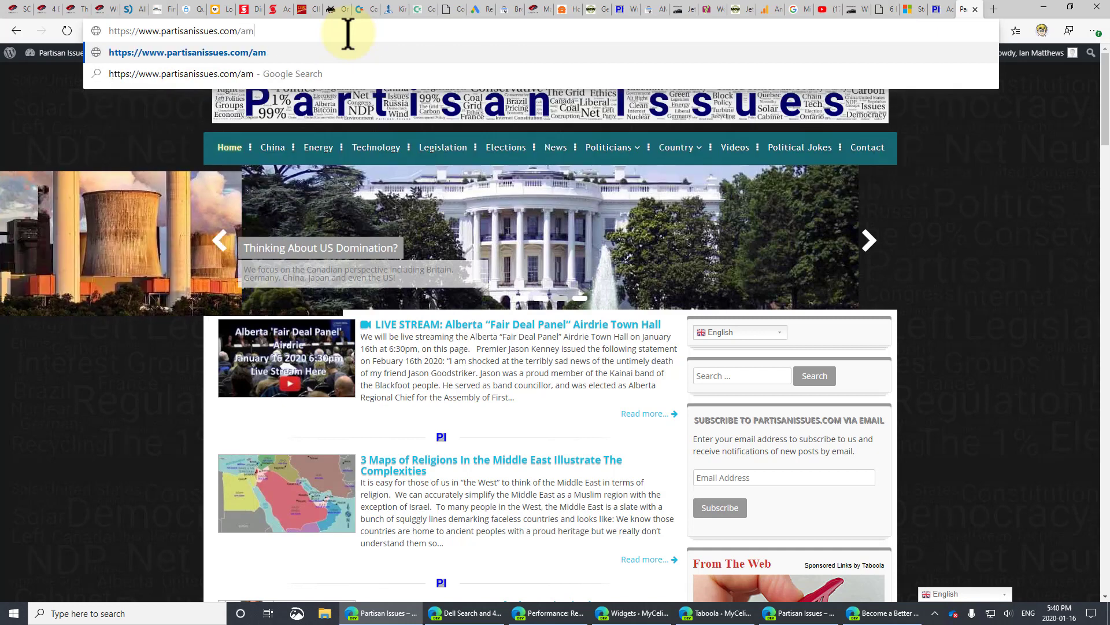
text(p)
key(Return)
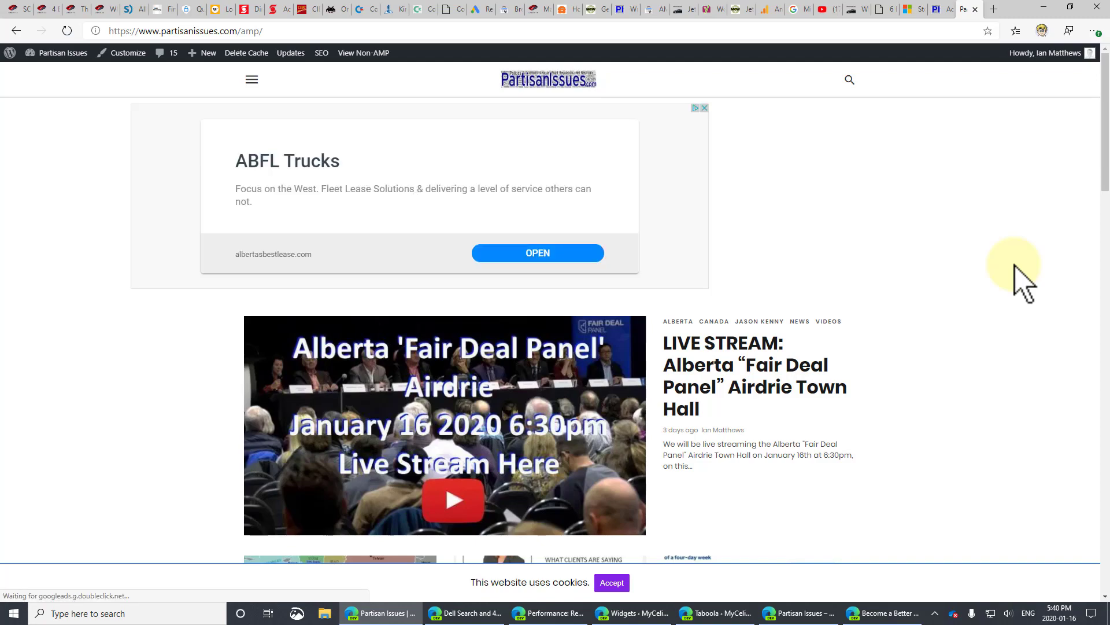
scroll(940, 365, down, 4)
scroll(532, 228, up, 4)
scroll(618, 301, down, 4)
scroll(617, 301, down, 10)
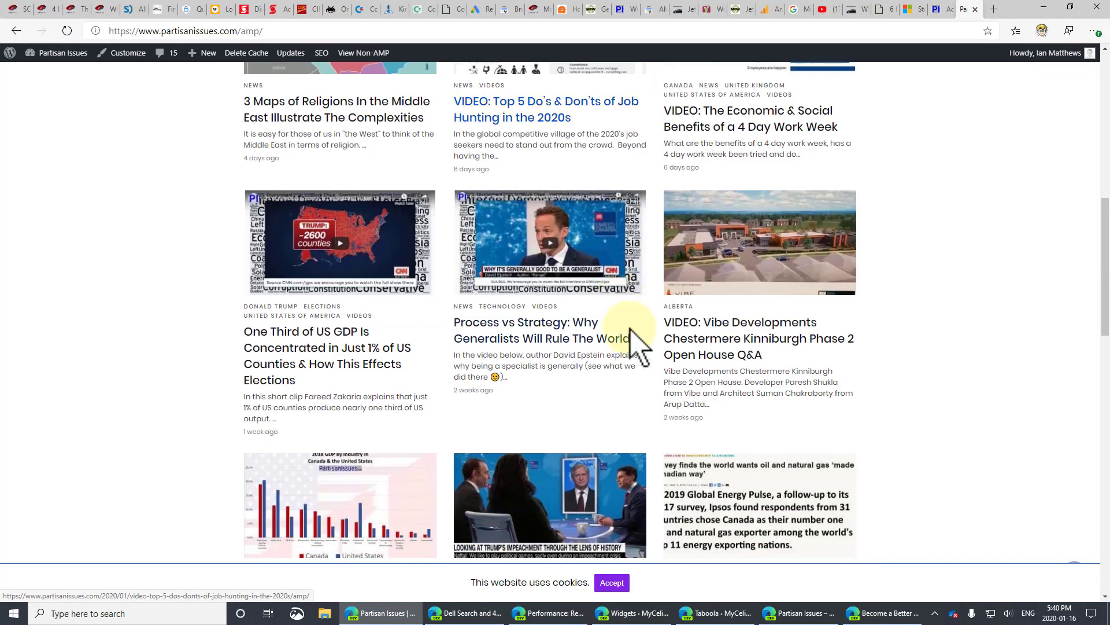
scroll(794, 361, up, 8)
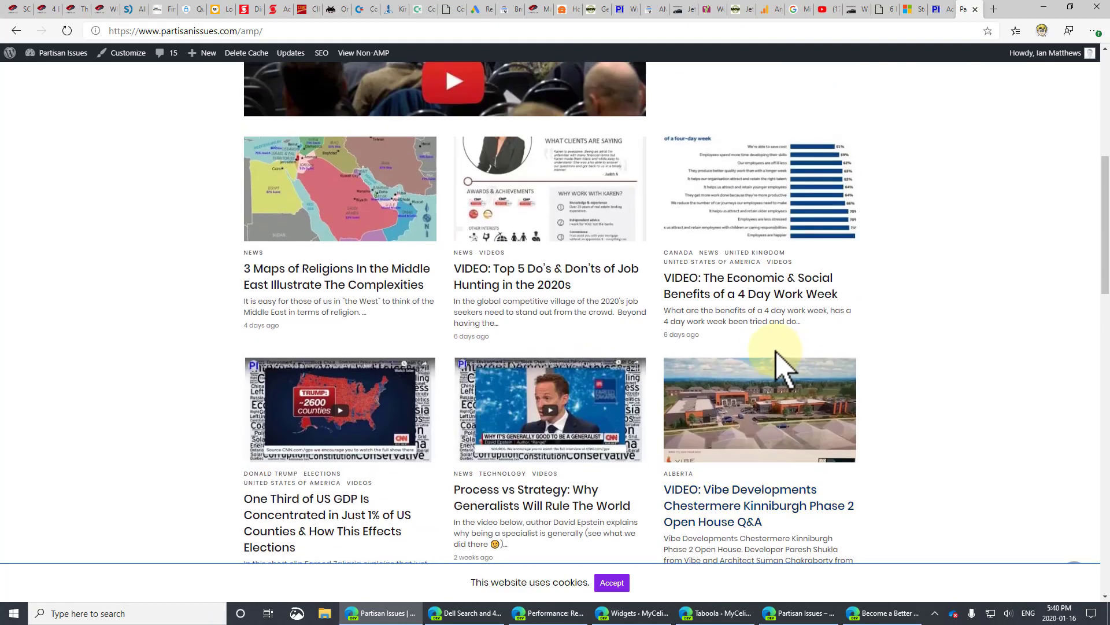
scroll(894, 346, down, 4)
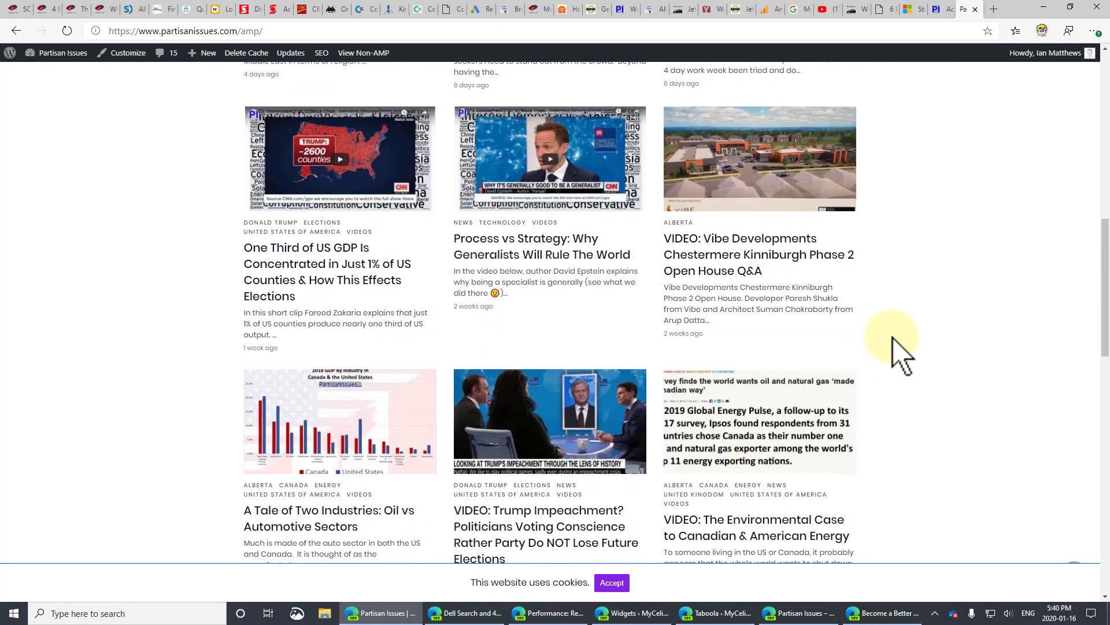
scroll(900, 354, down, 1)
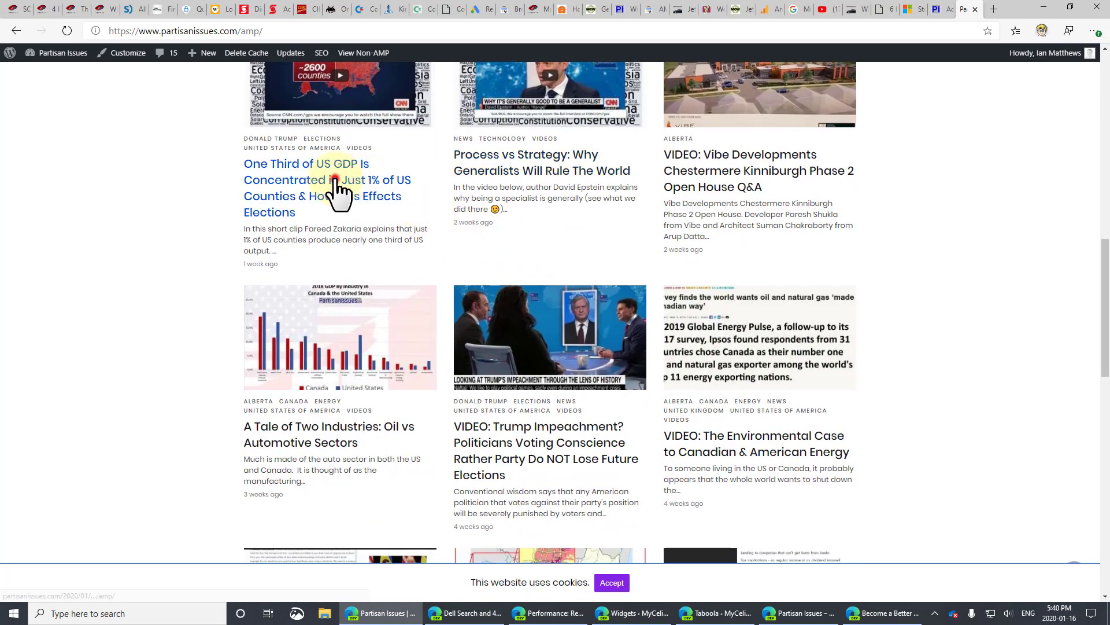
Step: Open the 'One Third of US GDP' AMP post and check its menu overlay
click(335, 174)
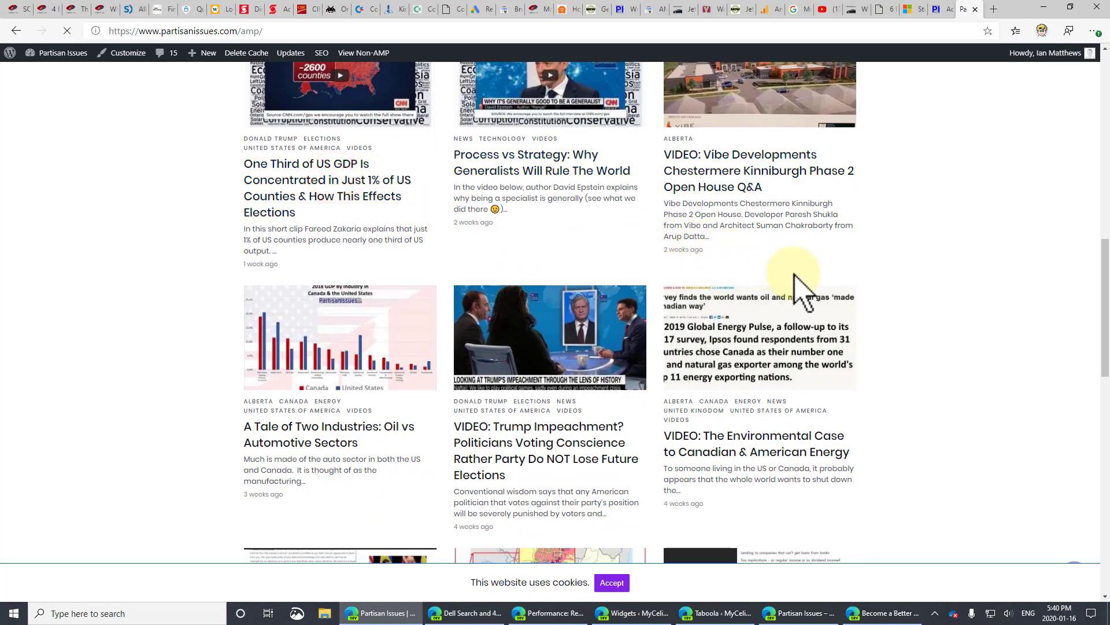
scroll(532, 255, down, 15)
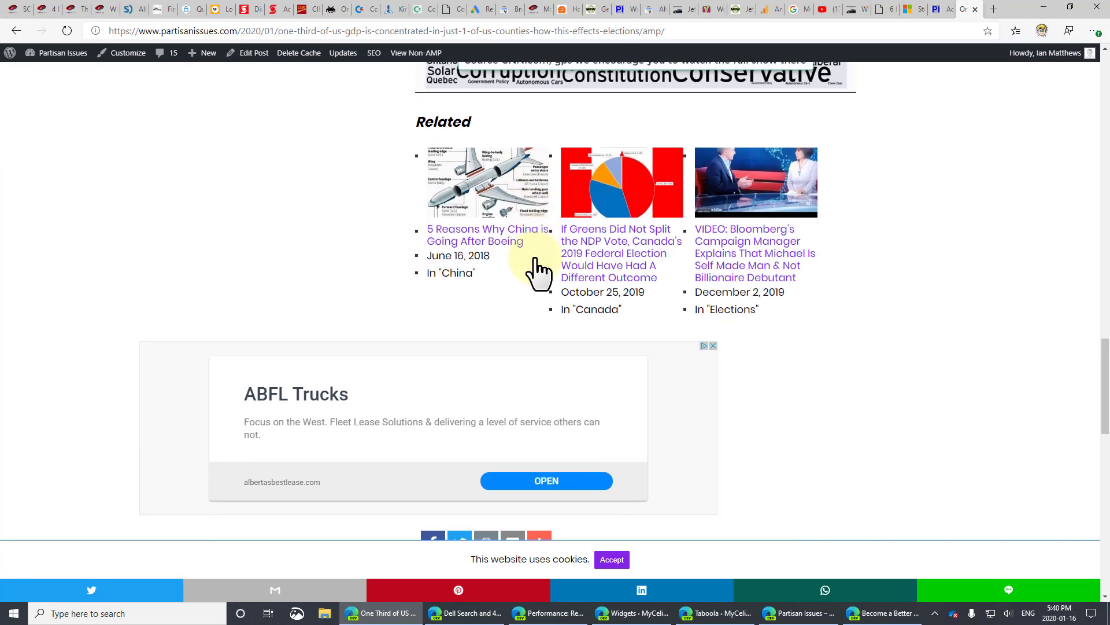
scroll(533, 255, down, 5)
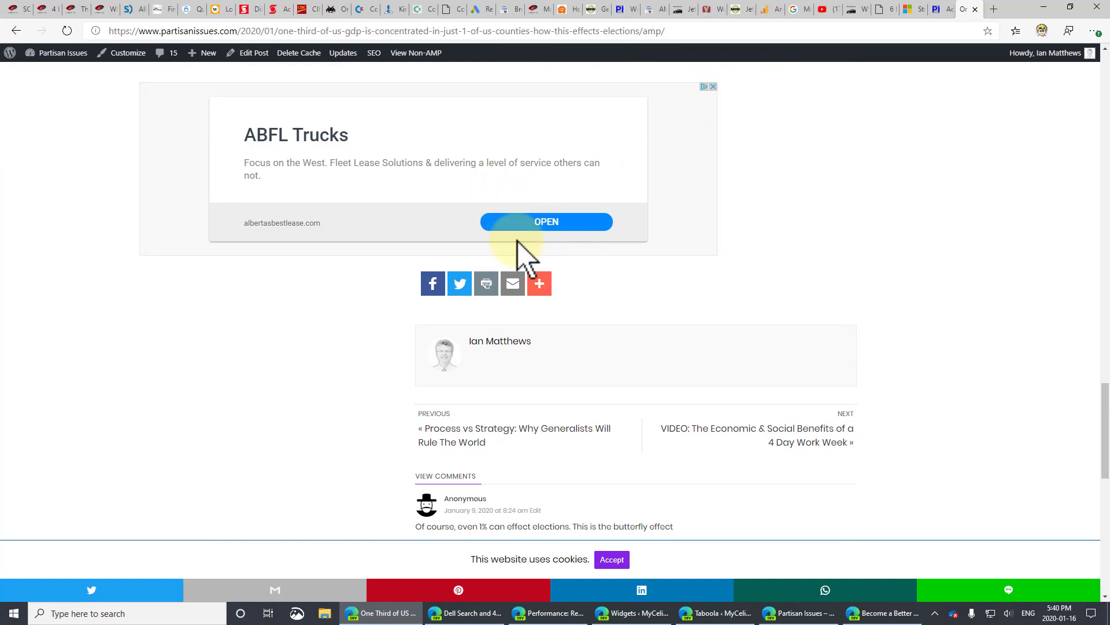
scroll(518, 240, up, 20)
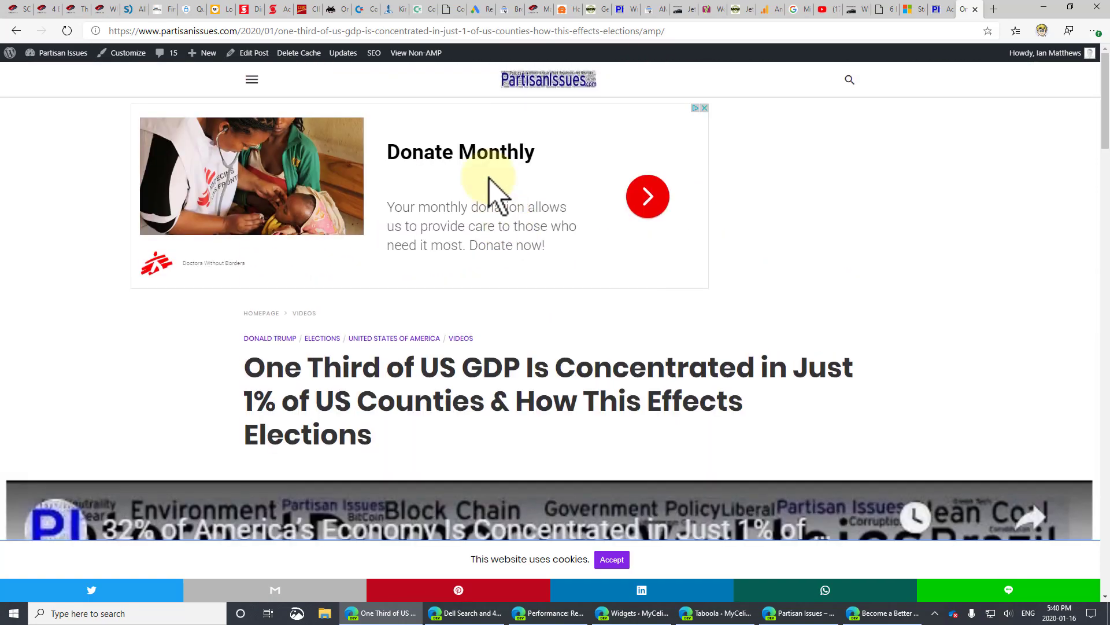
click(252, 79)
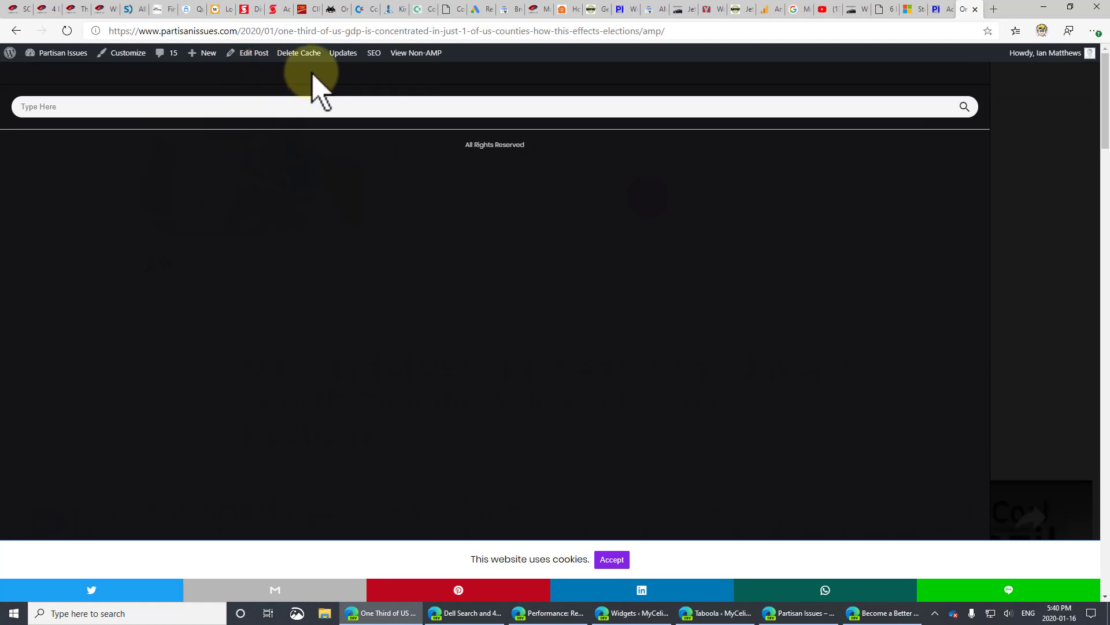
click(1023, 118)
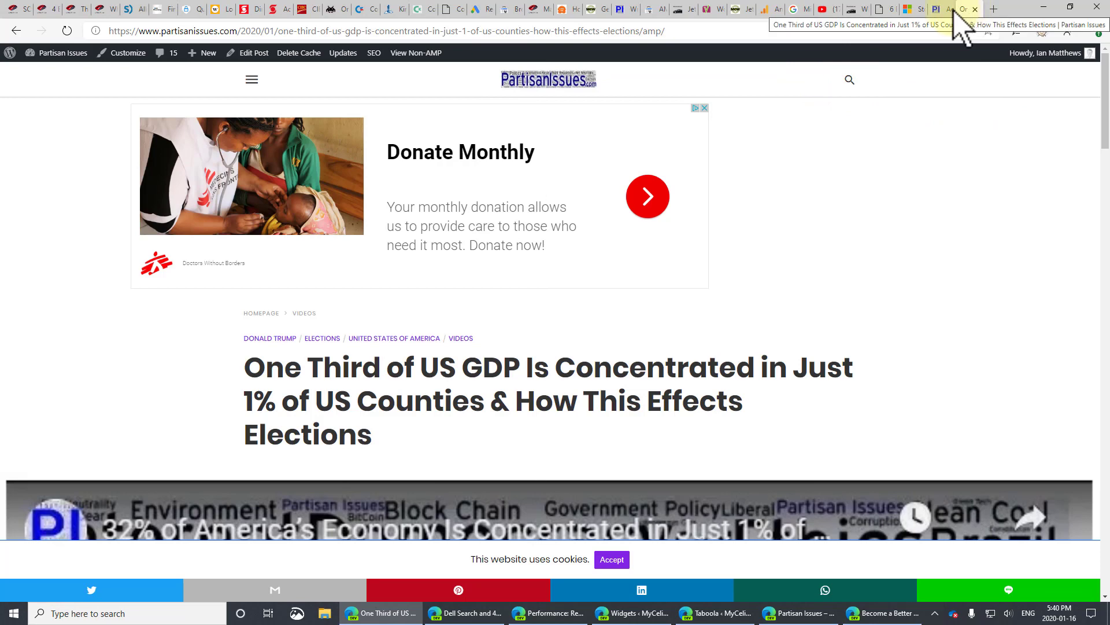
Step: Move the AMP settings into their own window and send the article window to the partisanissues.com home page
drag(950, 10, 477, 124)
middle_click(61, 53)
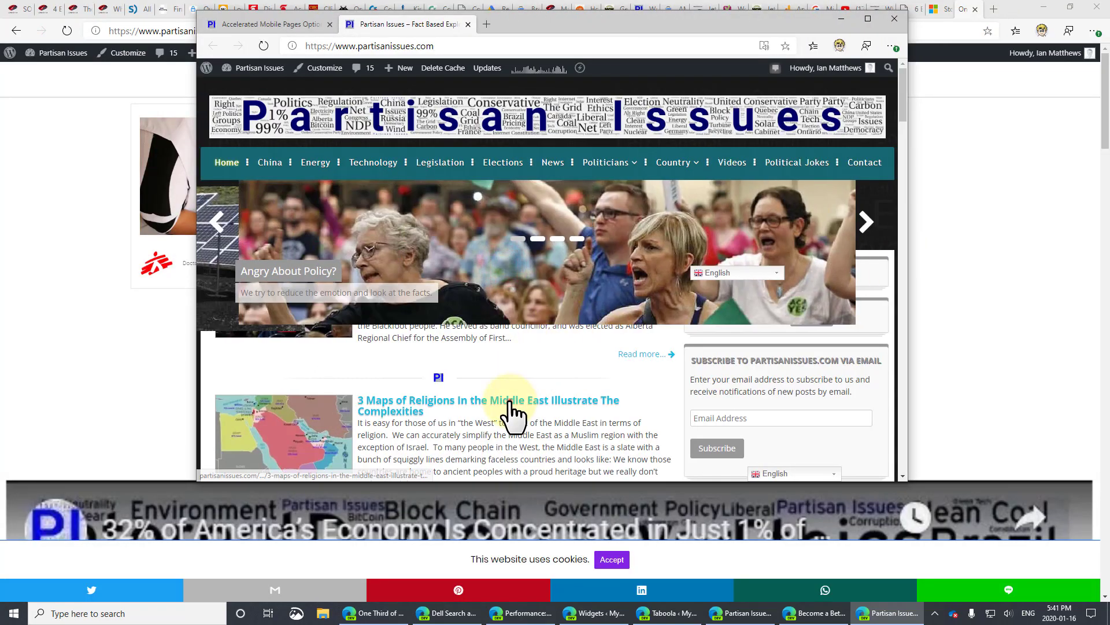
key(alt+Tab)
click(662, 31)
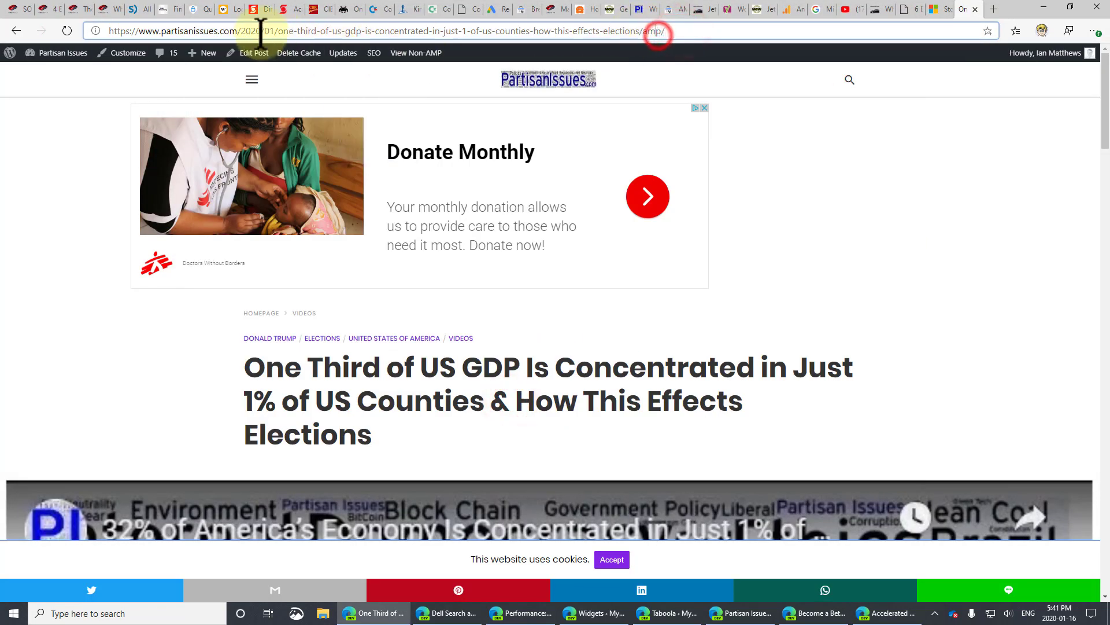
drag(238, 31, 912, 30)
key(BackSpace)
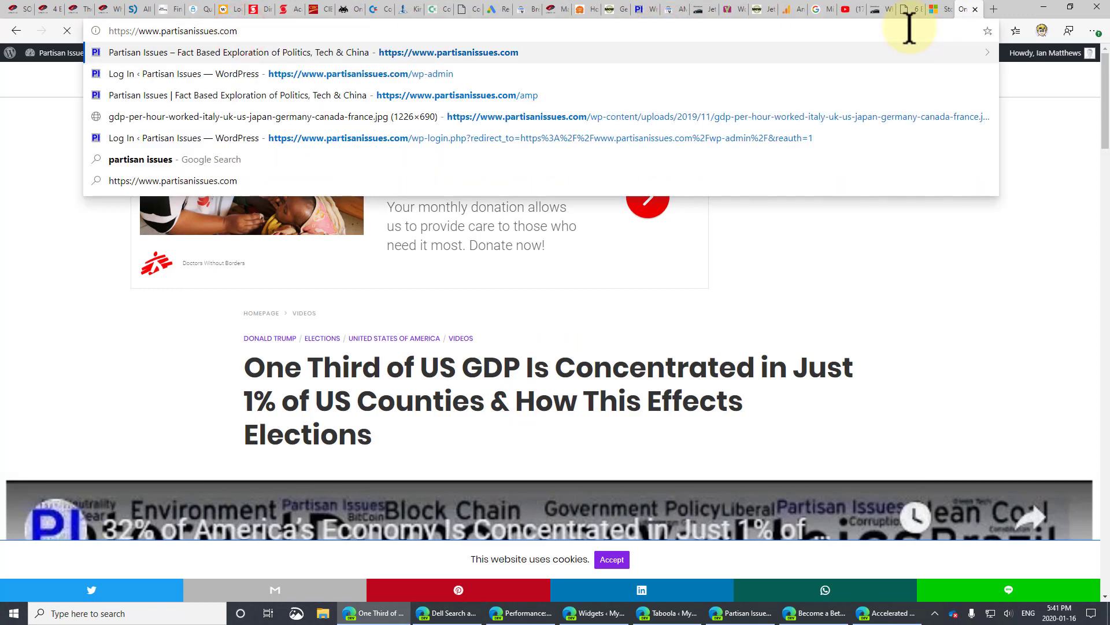
key(Return)
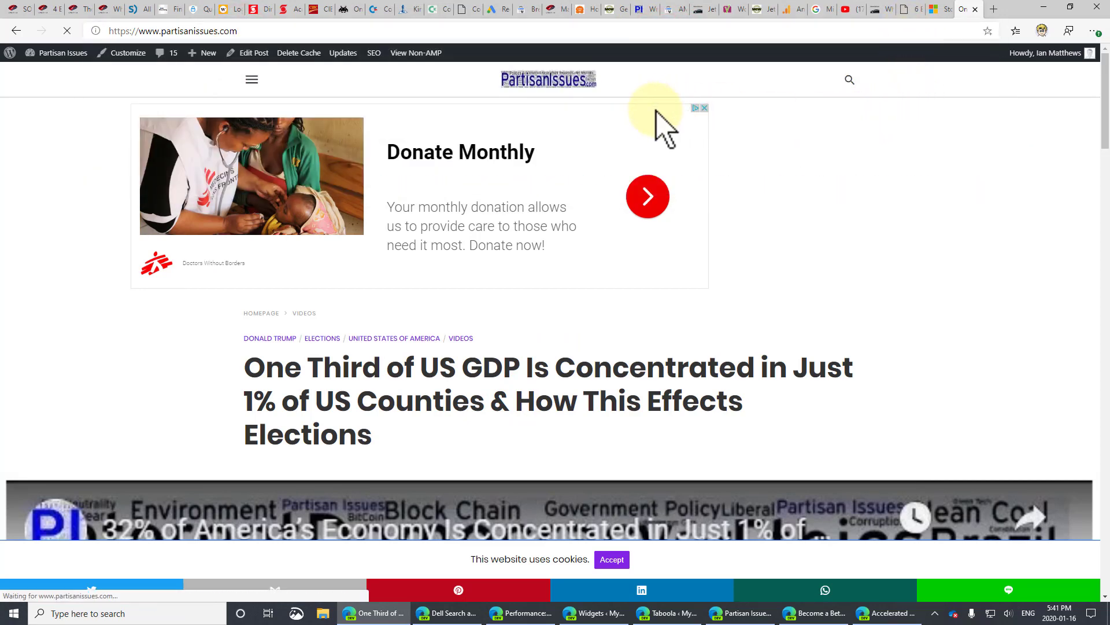
Step: Open the 4 Day Work Week article and add 'am' to its address to load the AMP version
scroll(636, 341, down, 7)
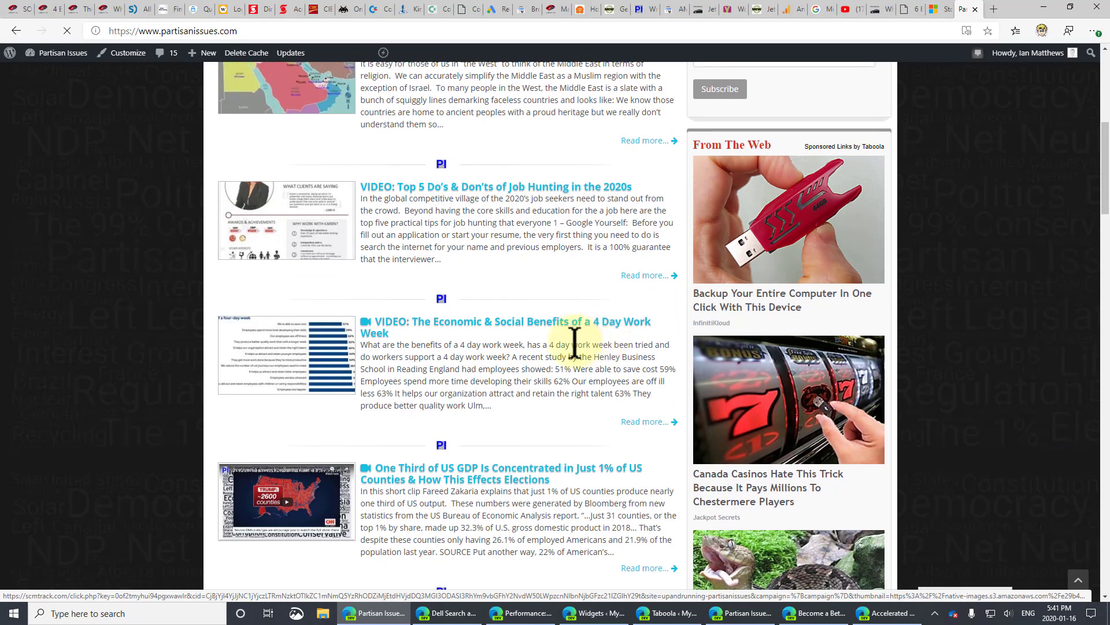
scroll(575, 341, down, 3)
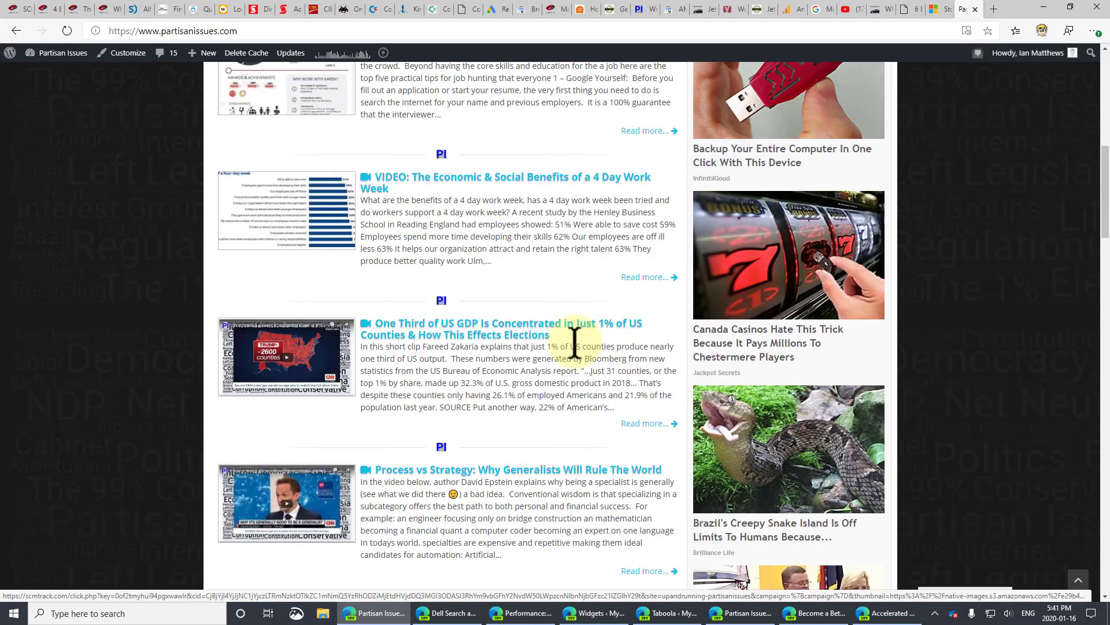
click(525, 180)
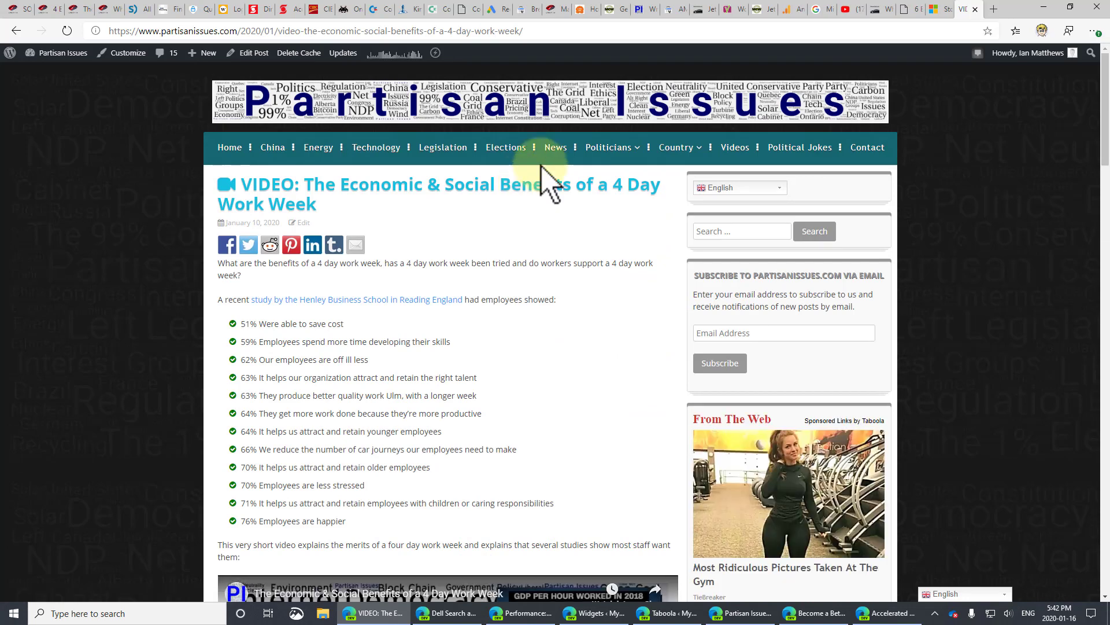
click(526, 28)
click(544, 29)
text(amp)
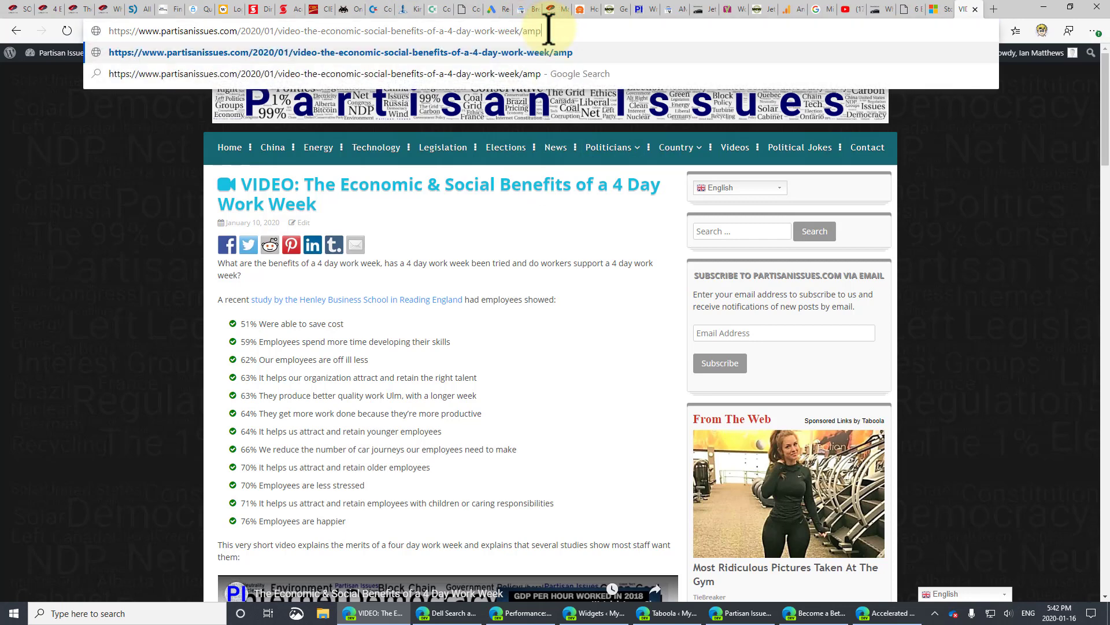
key(Return)
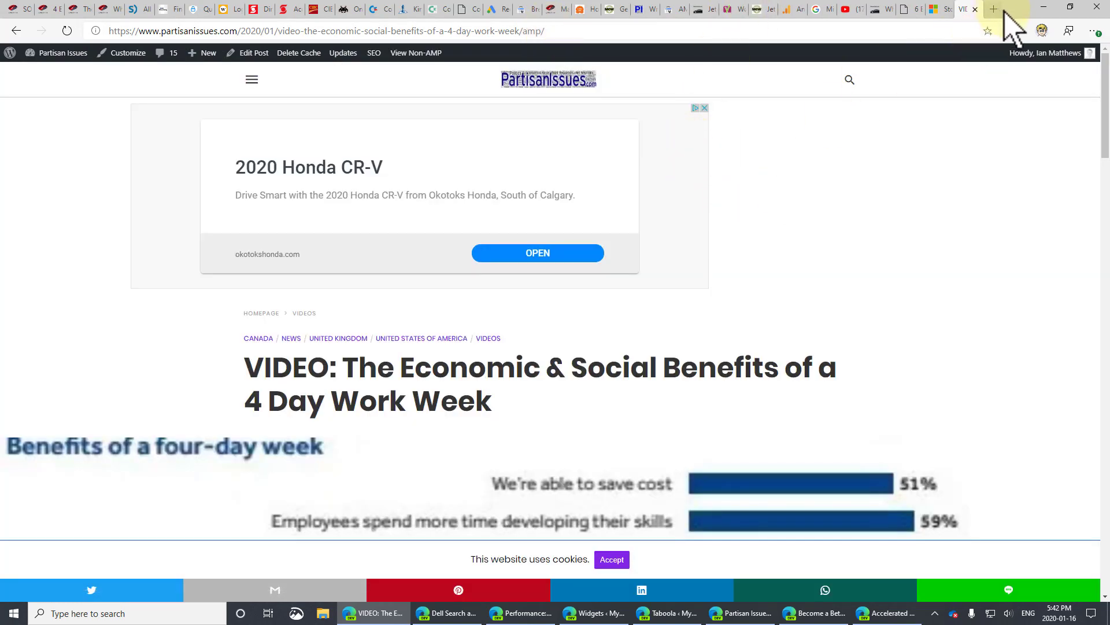
Step: Shrink the AMP article to a phone-width window, check its menu, then close it and the Cybertruck tab
drag(966, 8, 912, 488)
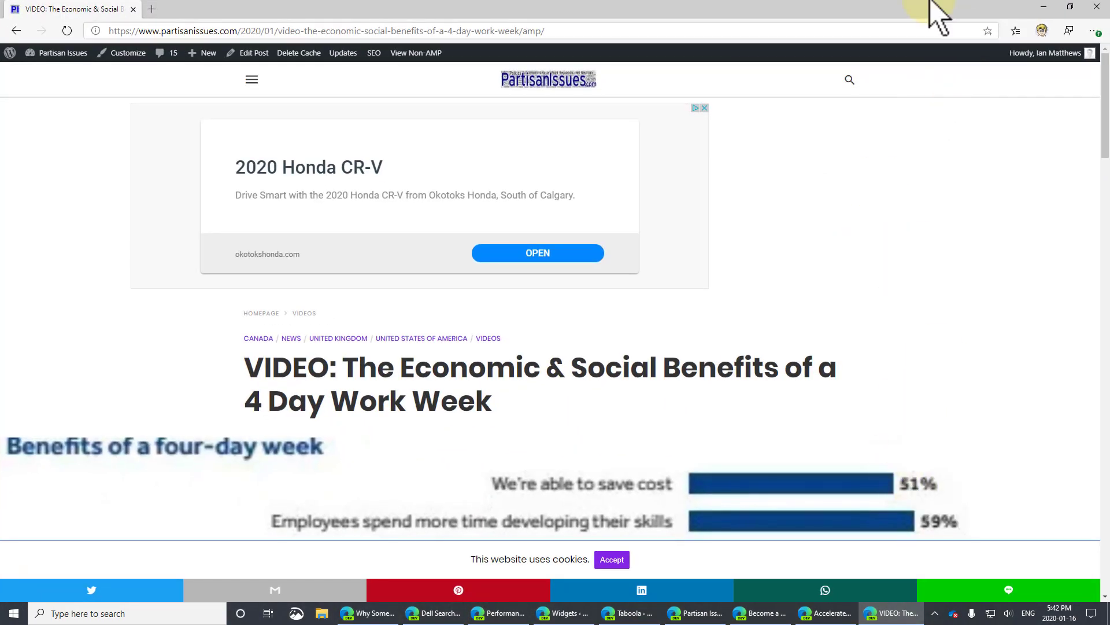
drag(976, 13, 883, 51)
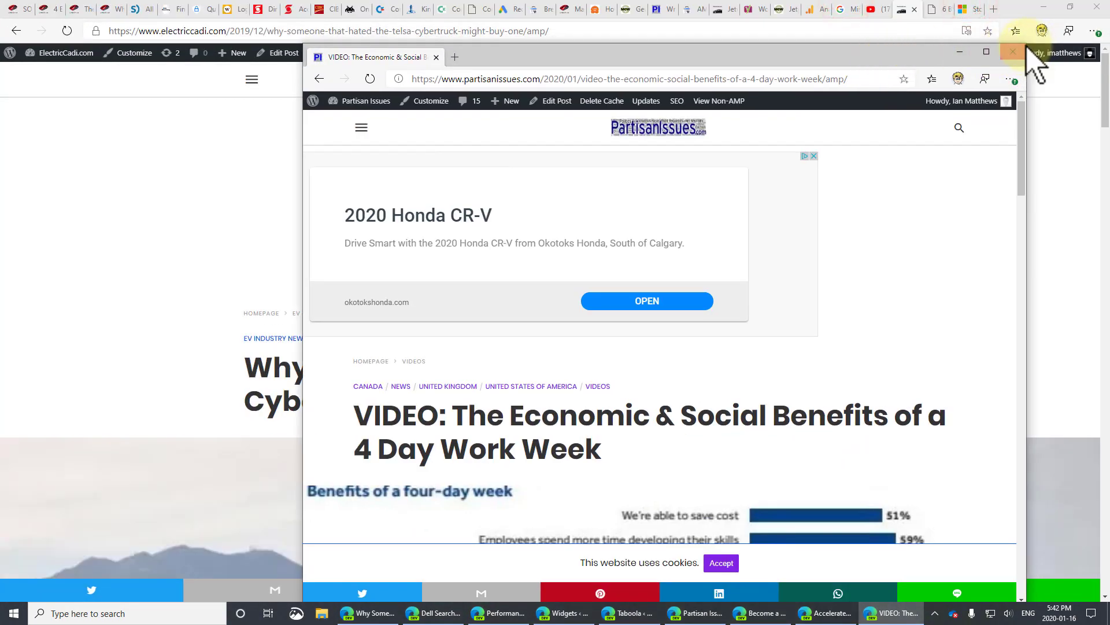
drag(999, 45, 446, 154)
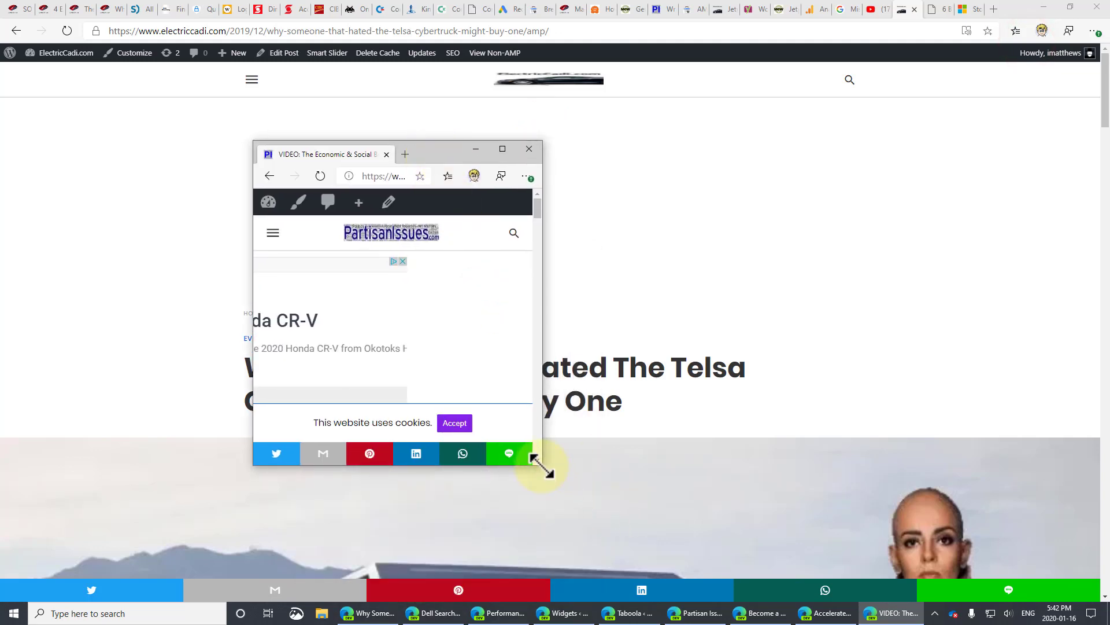
click(273, 233)
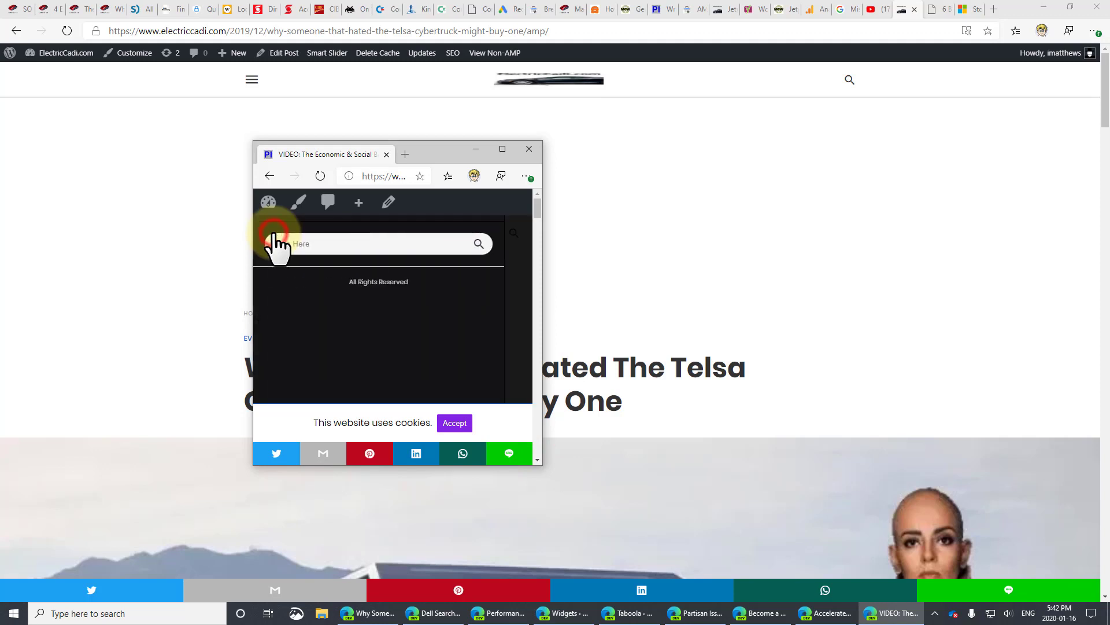
click(529, 149)
click(914, 9)
Step: In Appearance > Menus, save the main menu assigned to Primary, AMP and AMP Footer locations
key(alt+Tab)
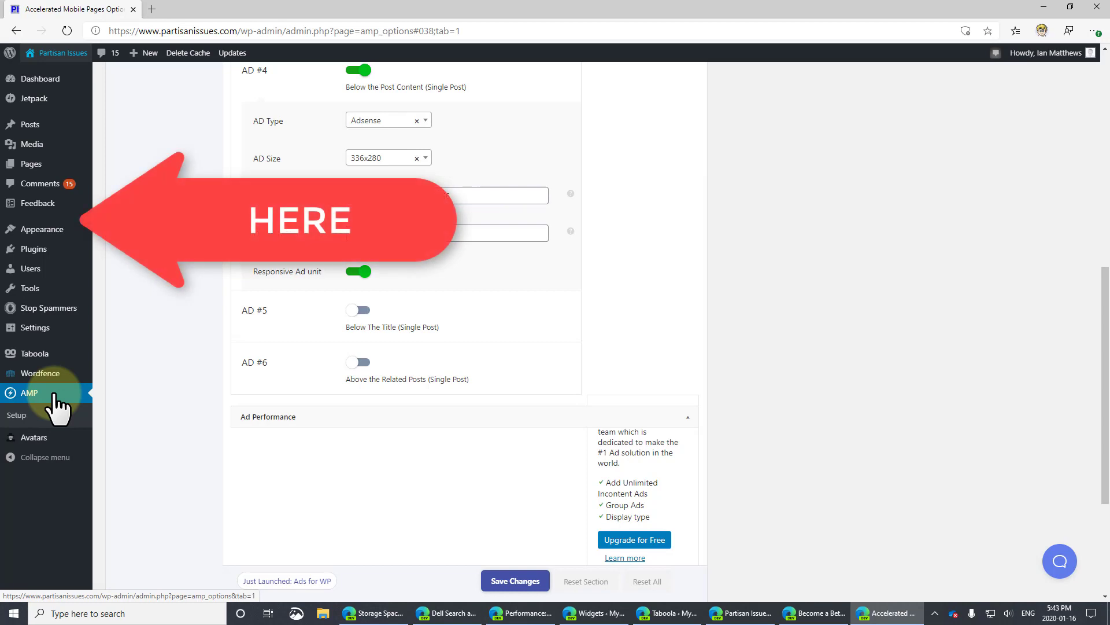
mouse_move(53, 226)
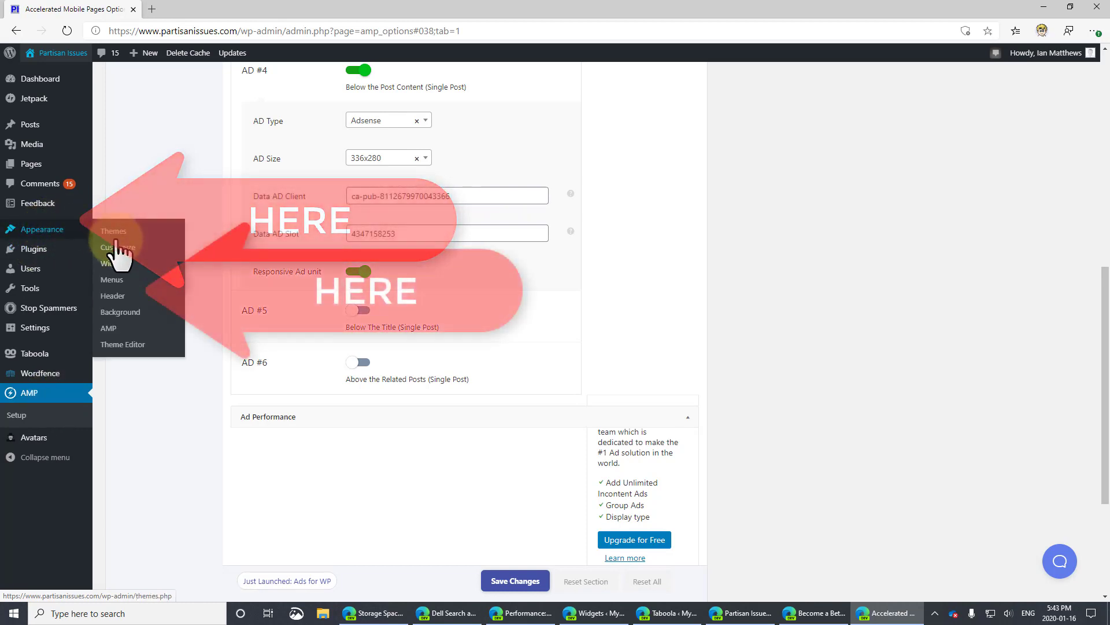
click(114, 277)
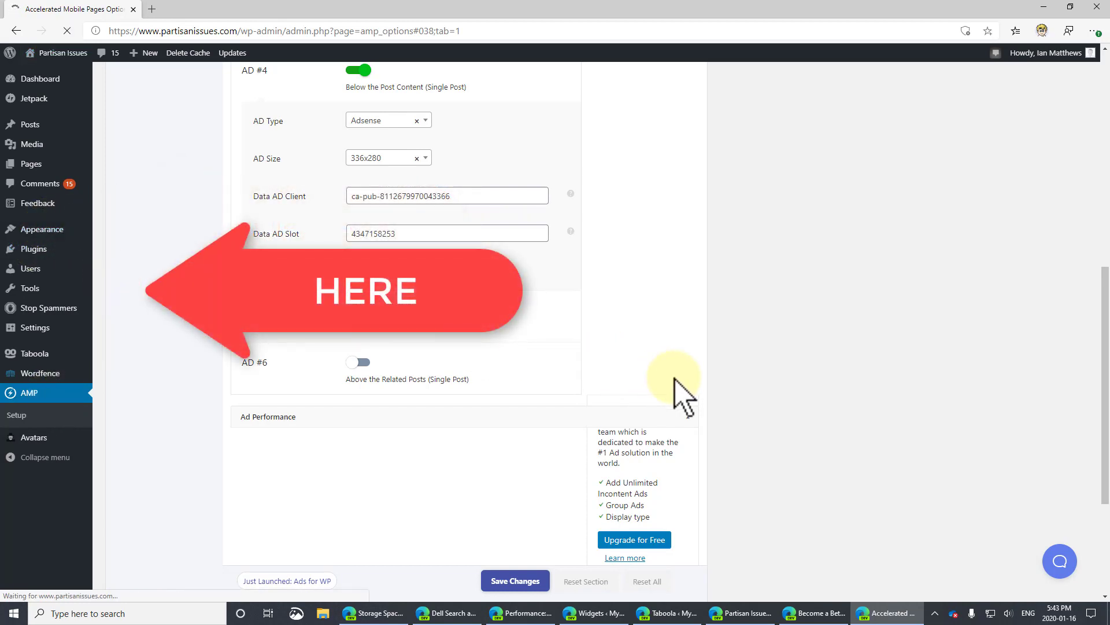
mouse_move(52, 229)
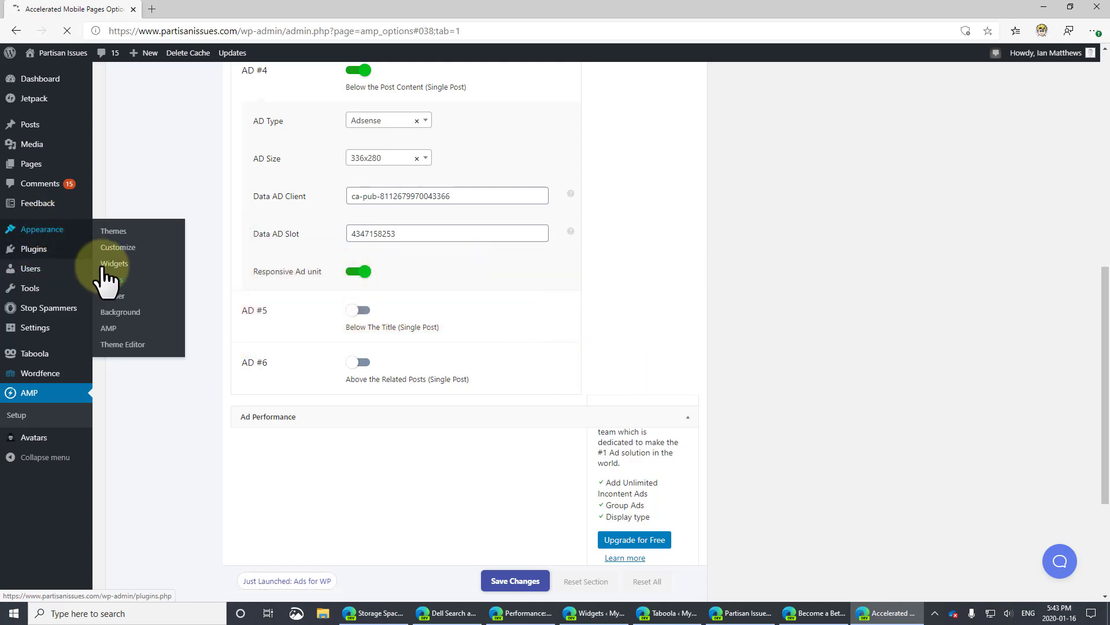
scroll(769, 370, down, 10)
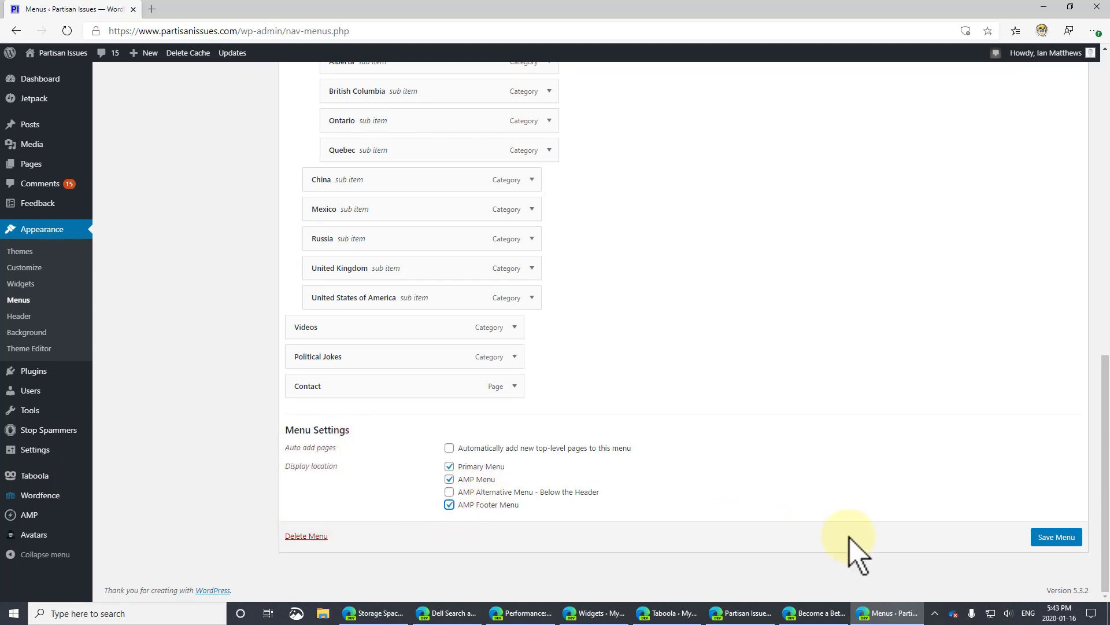
click(1056, 538)
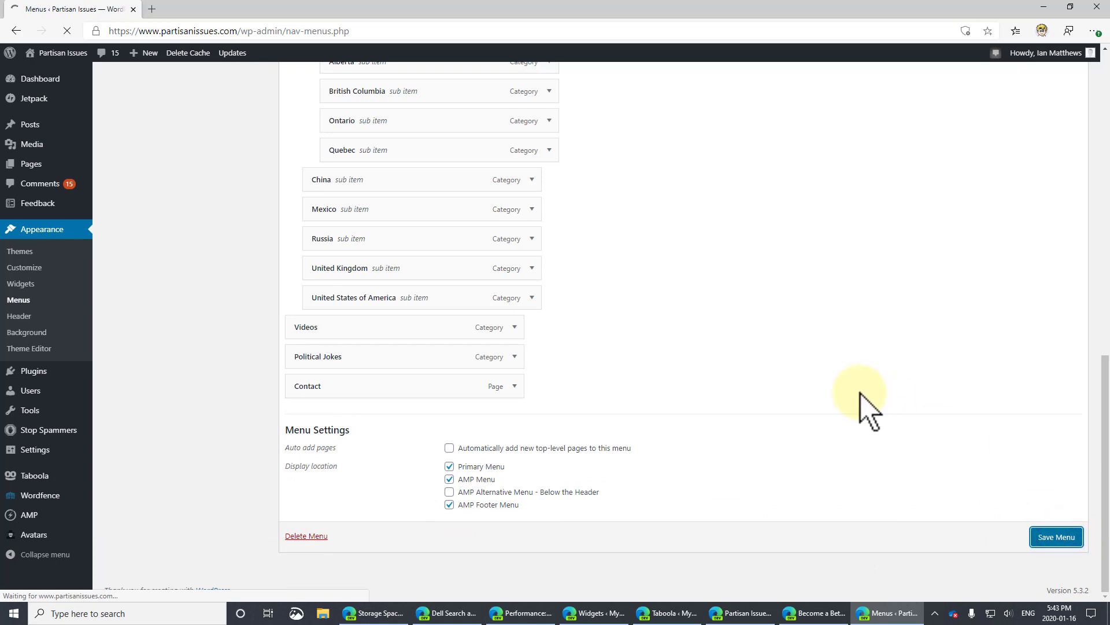
Step: In a new tab, load partisanissues.com/amp and check its navigation menu, then return to the Menus tab
click(152, 9)
click(199, 30)
text(partisanissues.com)
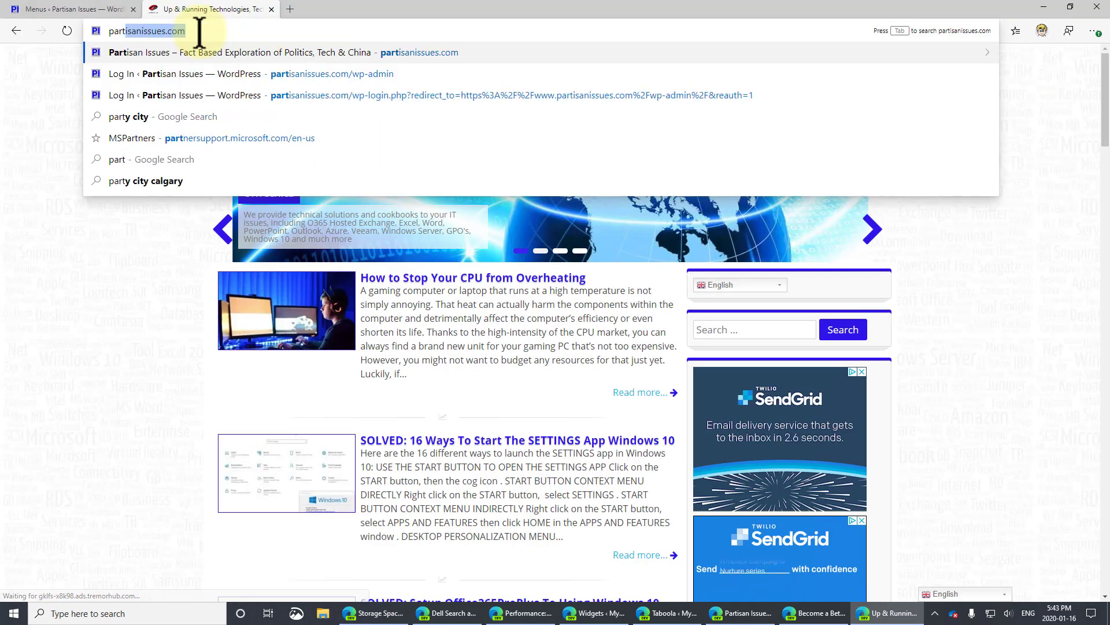
key(Return)
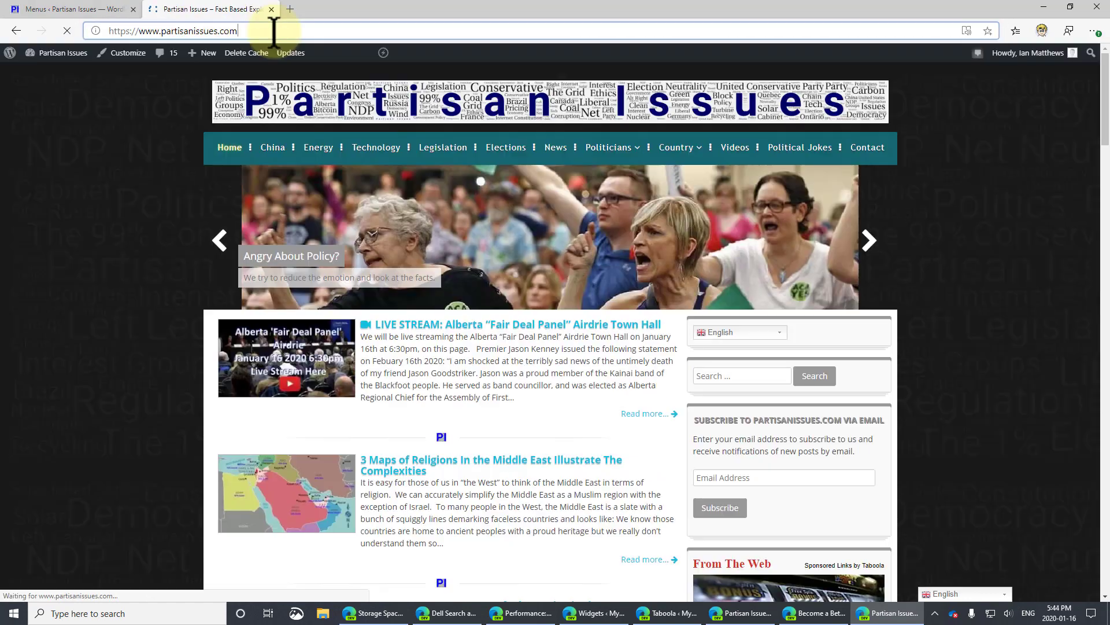
click(273, 31)
text(amp)
key(Return)
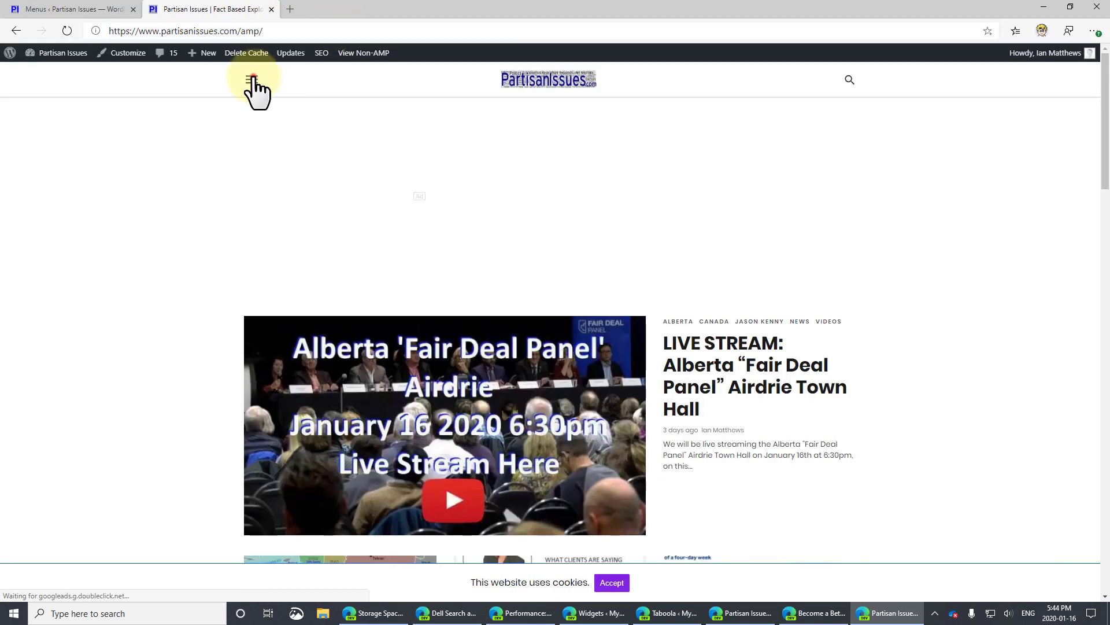
click(253, 79)
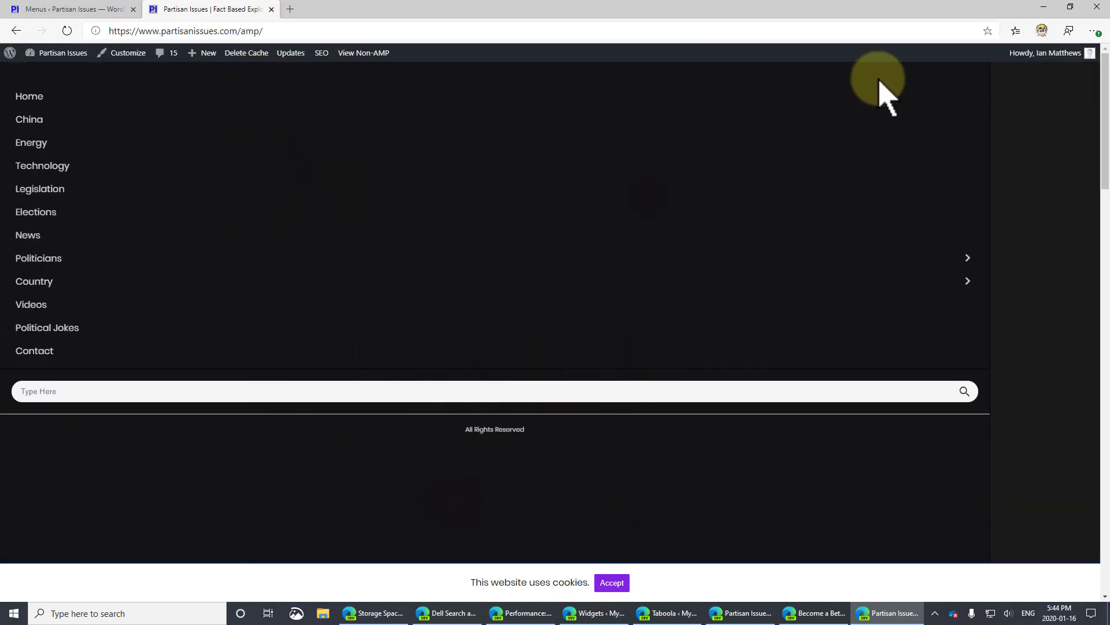
click(95, 9)
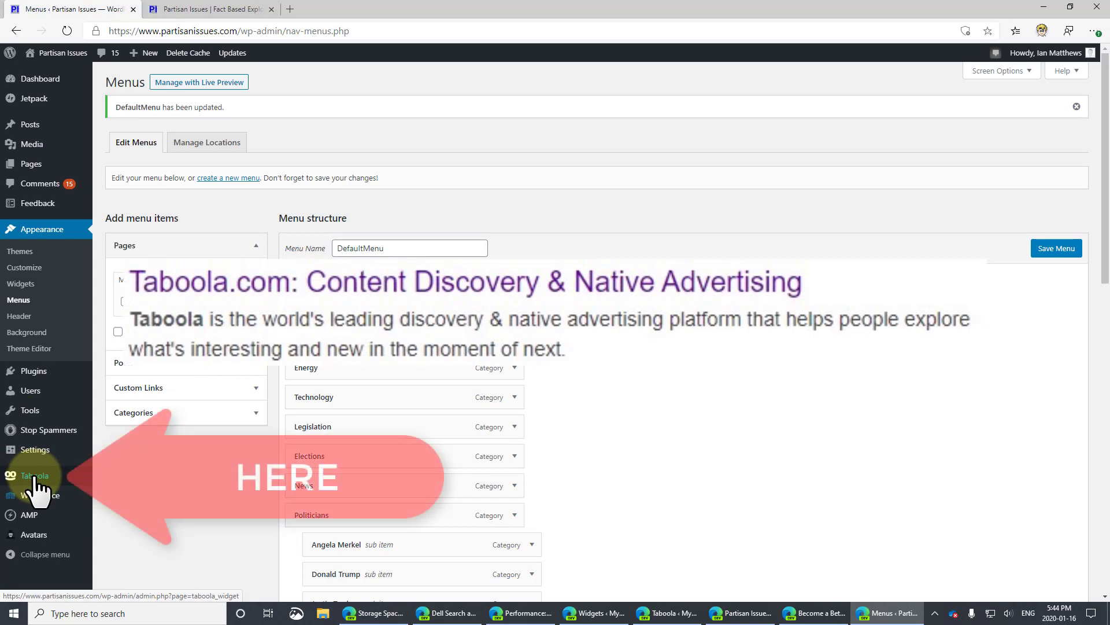
Step: Open AMP > Setup and scroll through the Advertisement setup options
click(32, 514)
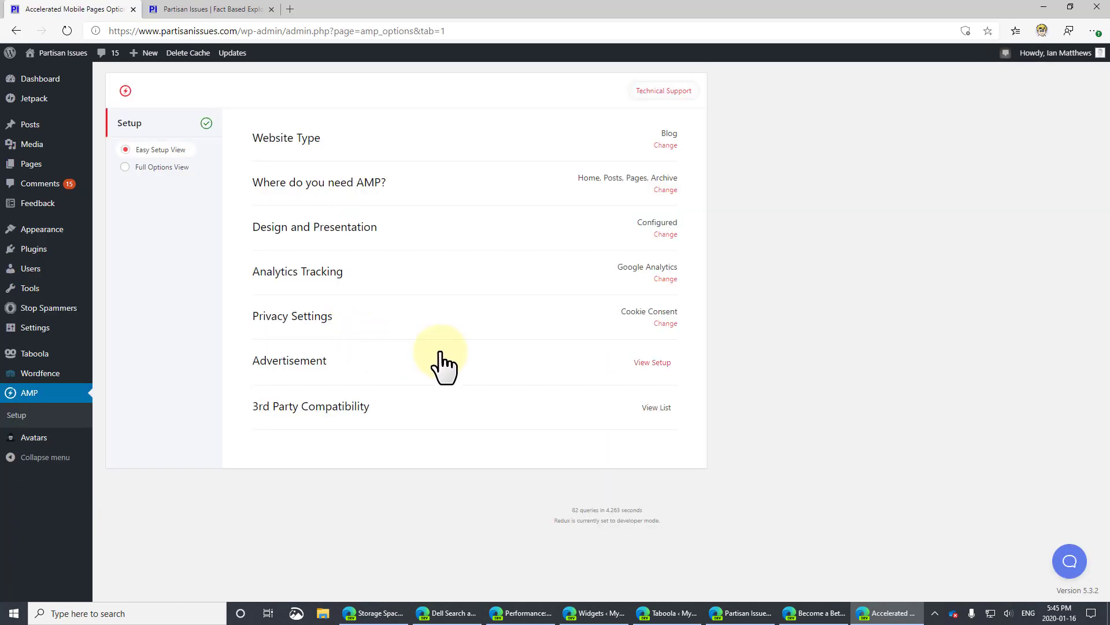
click(653, 363)
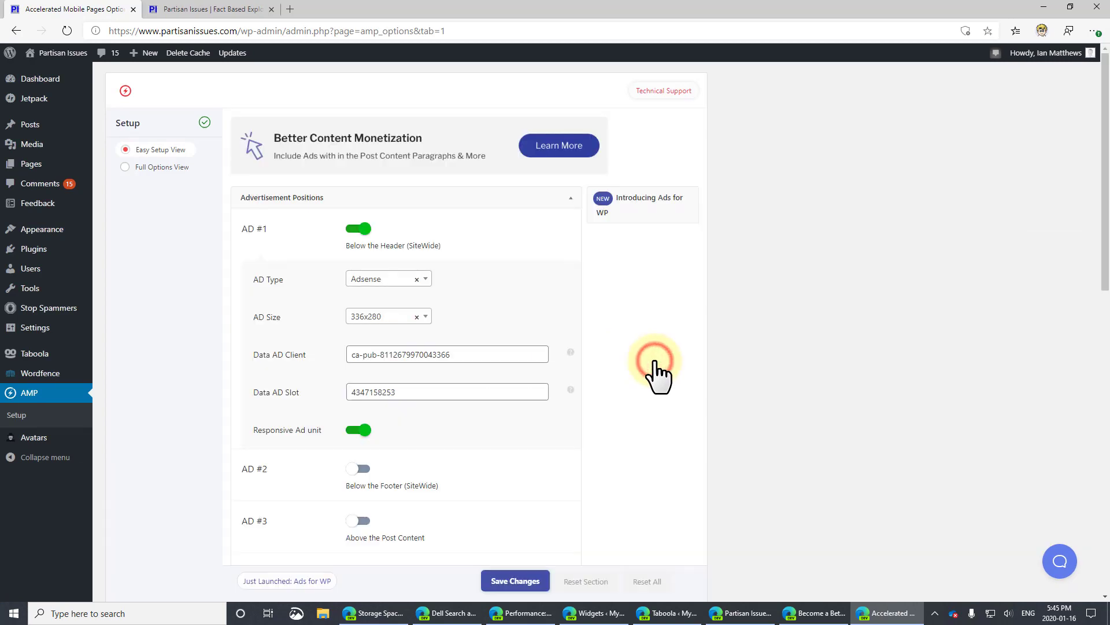
scroll(484, 433, down, 10)
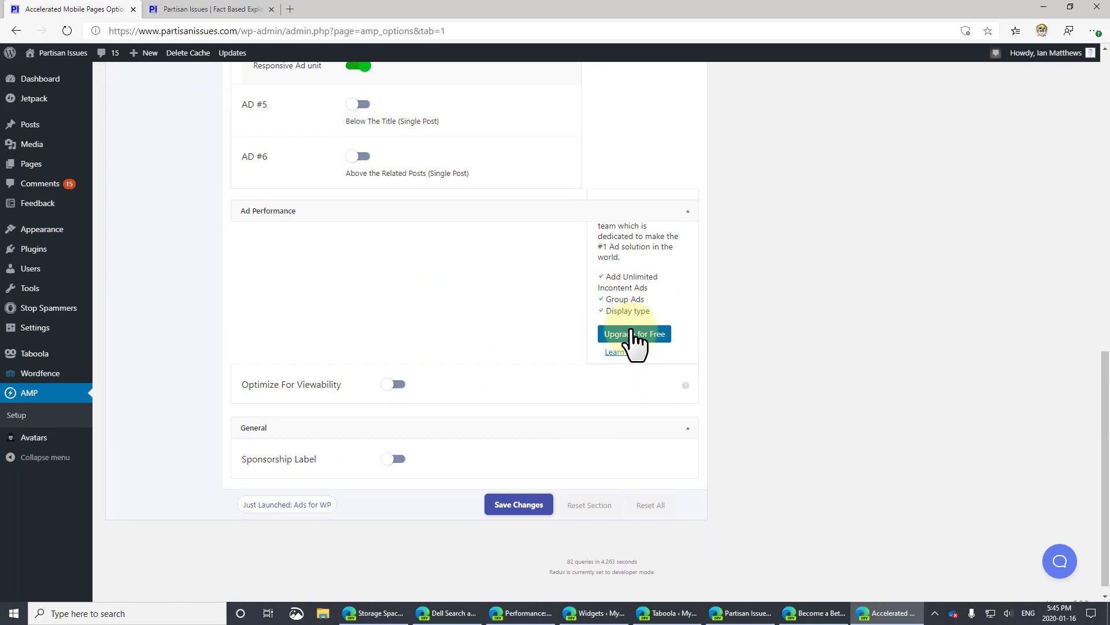
scroll(635, 342, down, 1)
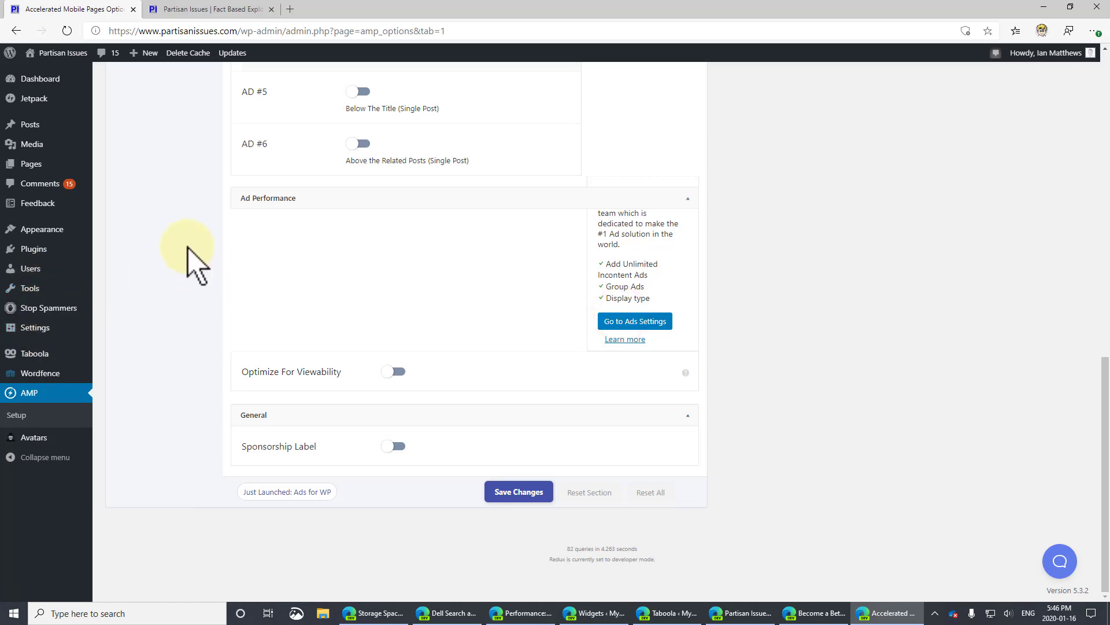
Step: Publish the Taboola ad Taboola1 with the suggested publisher id, shown below single-post content
click(621, 323)
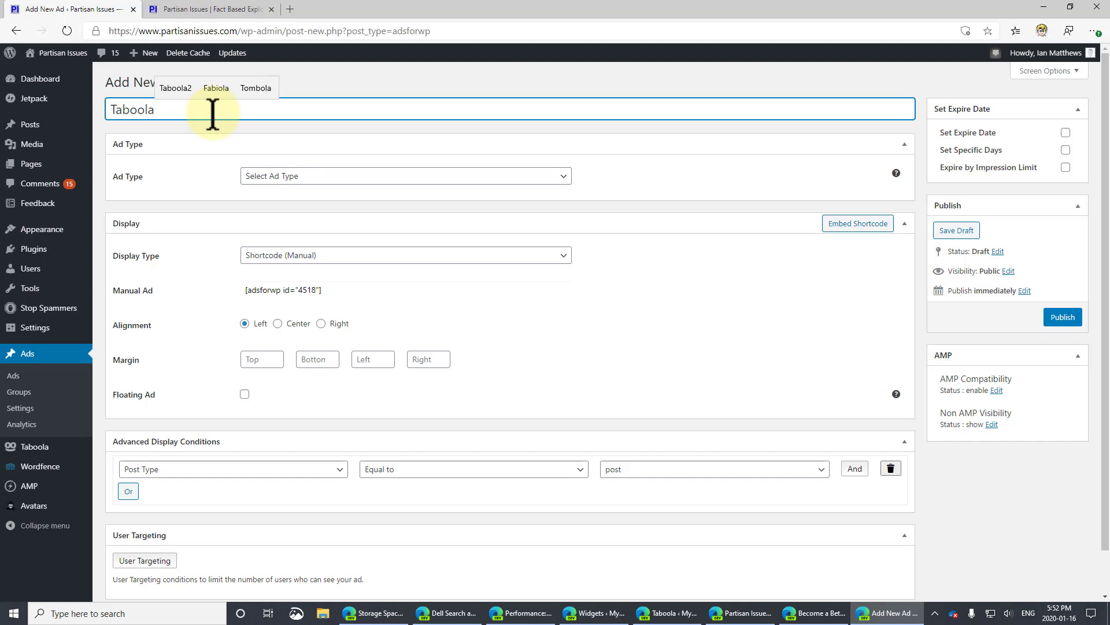
click(299, 176)
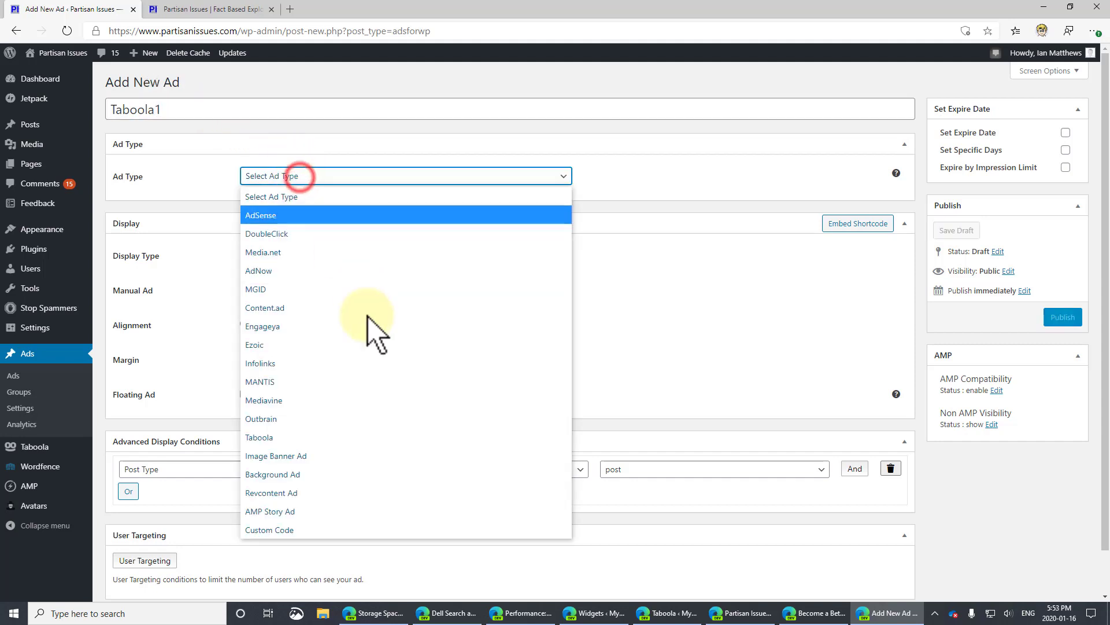
click(352, 438)
click(300, 211)
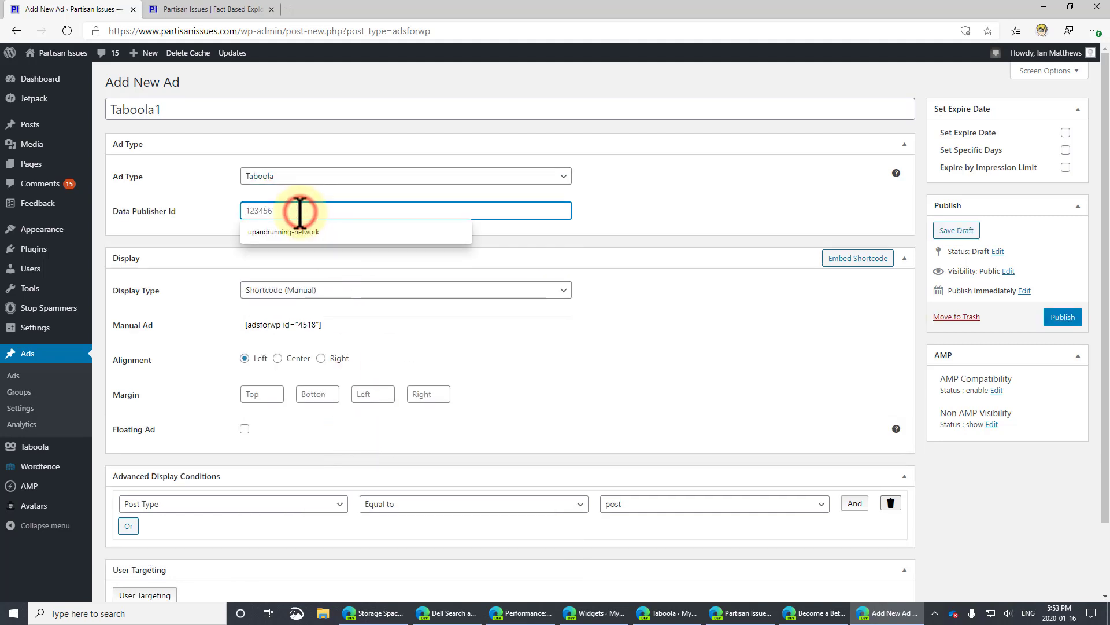
key(Down)
key(Return)
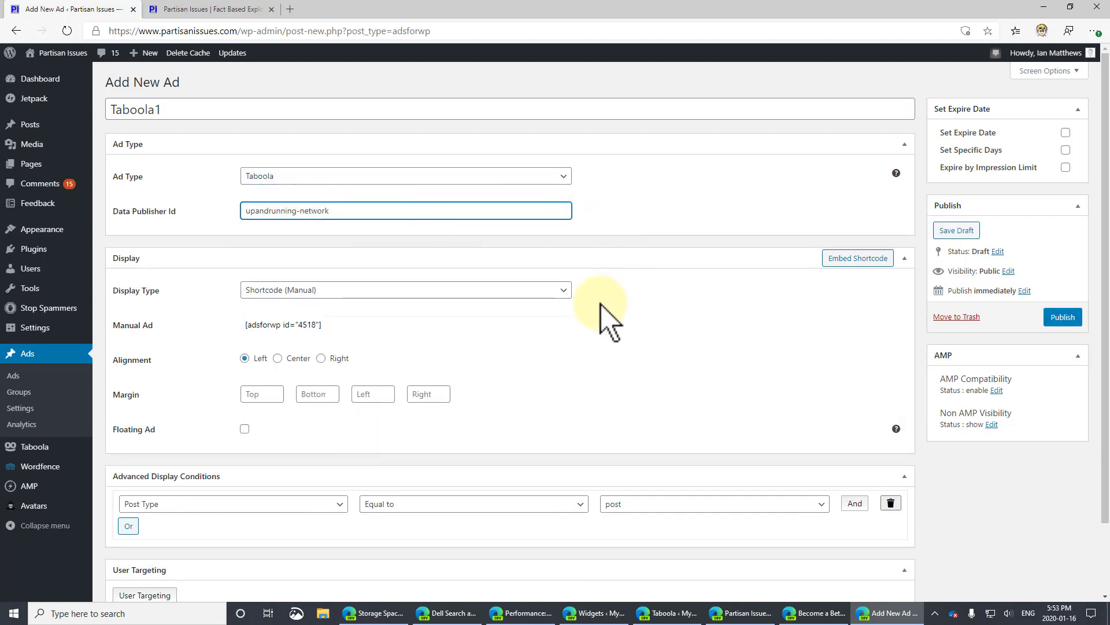
click(562, 291)
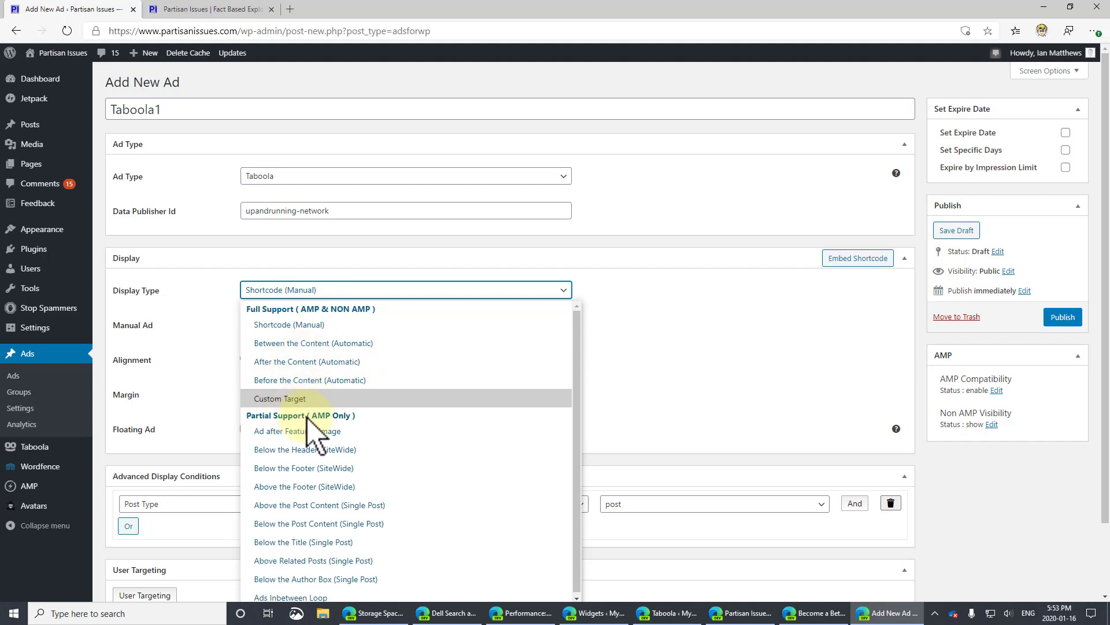
click(429, 523)
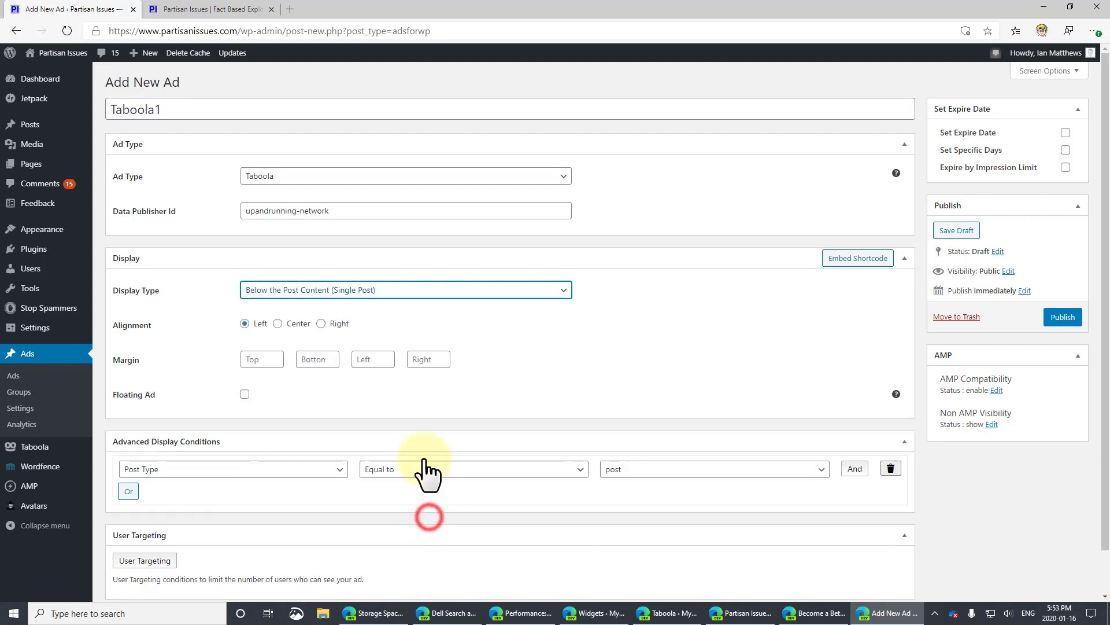
click(1061, 320)
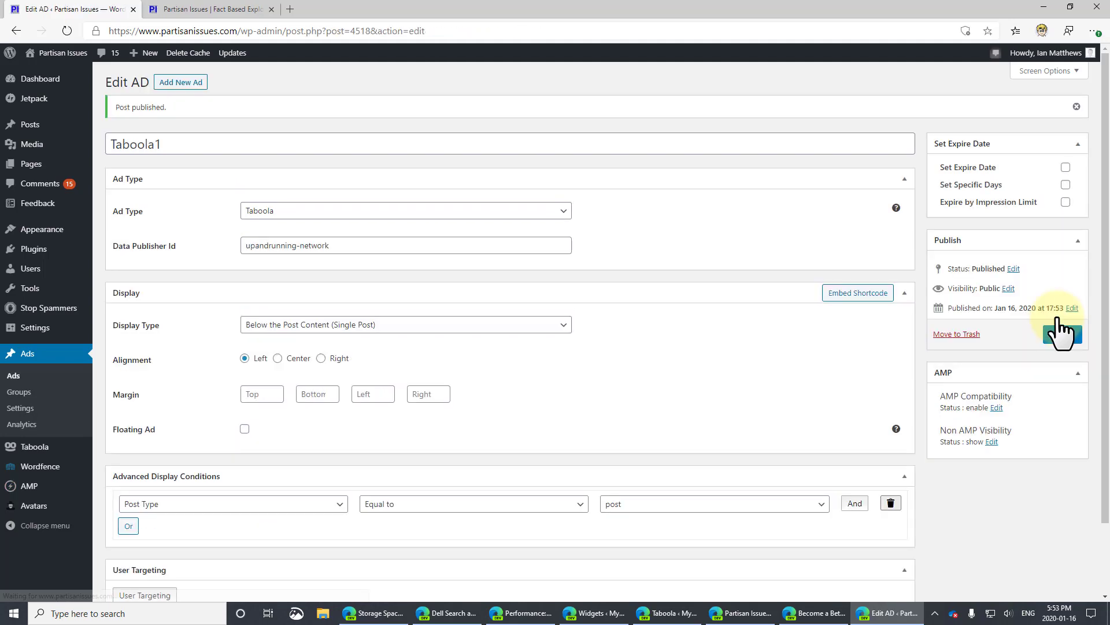
click(231, 9)
click(298, 30)
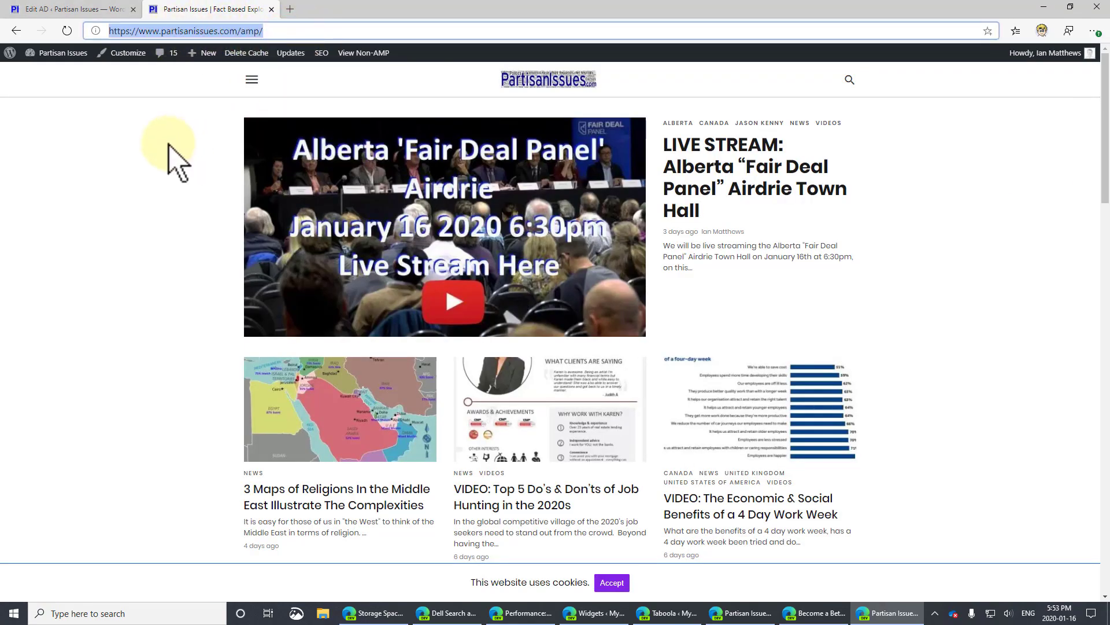
scroll(193, 191, down, 9)
scroll(364, 335, down, 8)
click(642, 480)
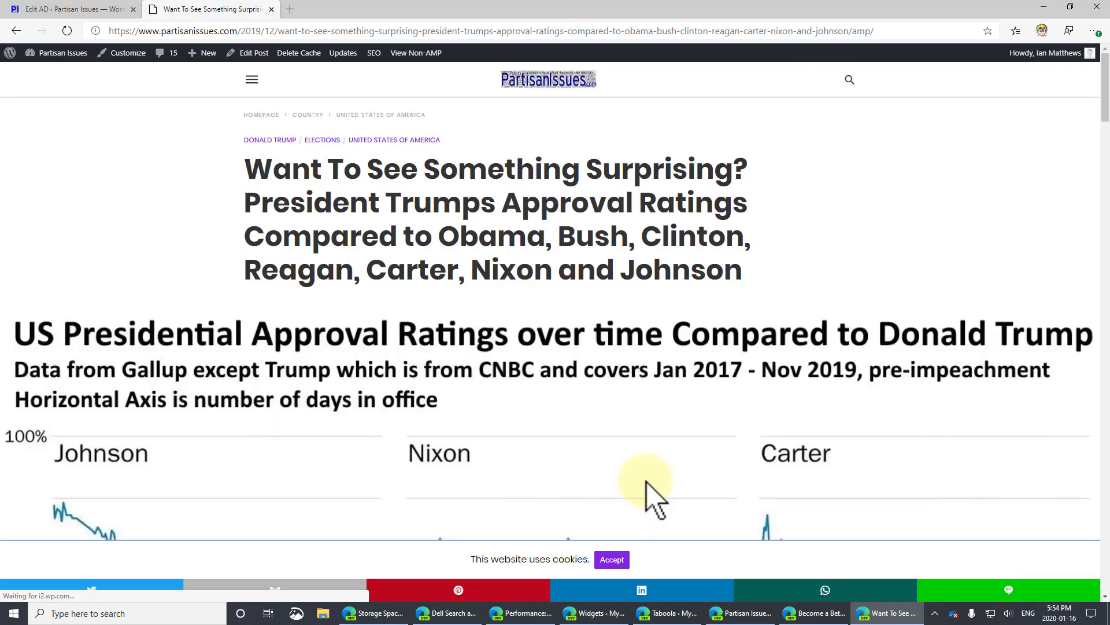
scroll(650, 353, down, 15)
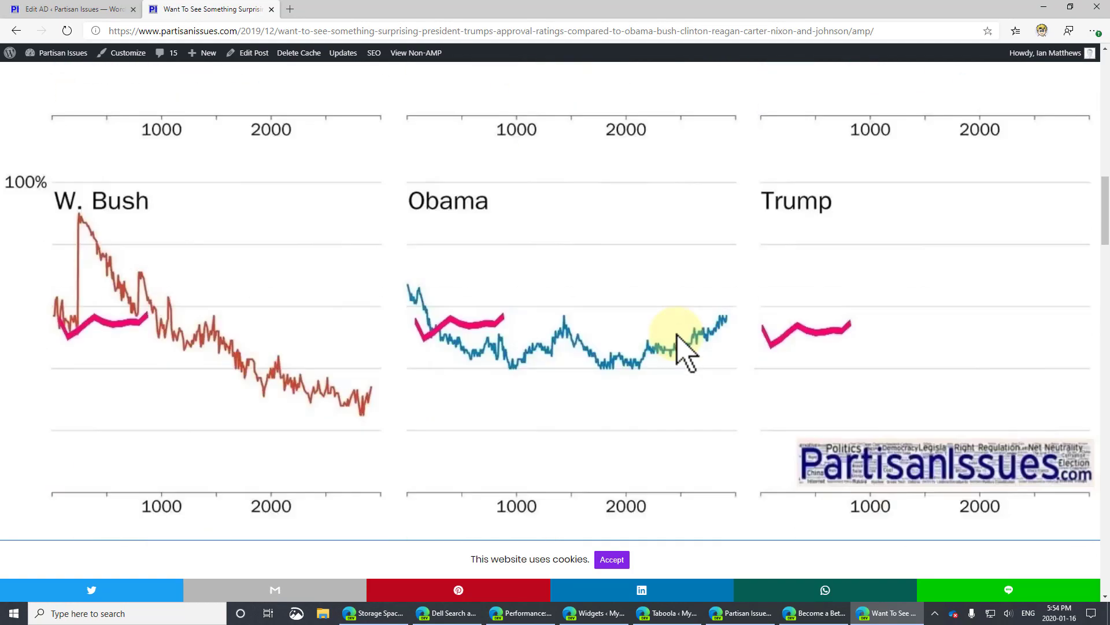
scroll(680, 341, down, 12)
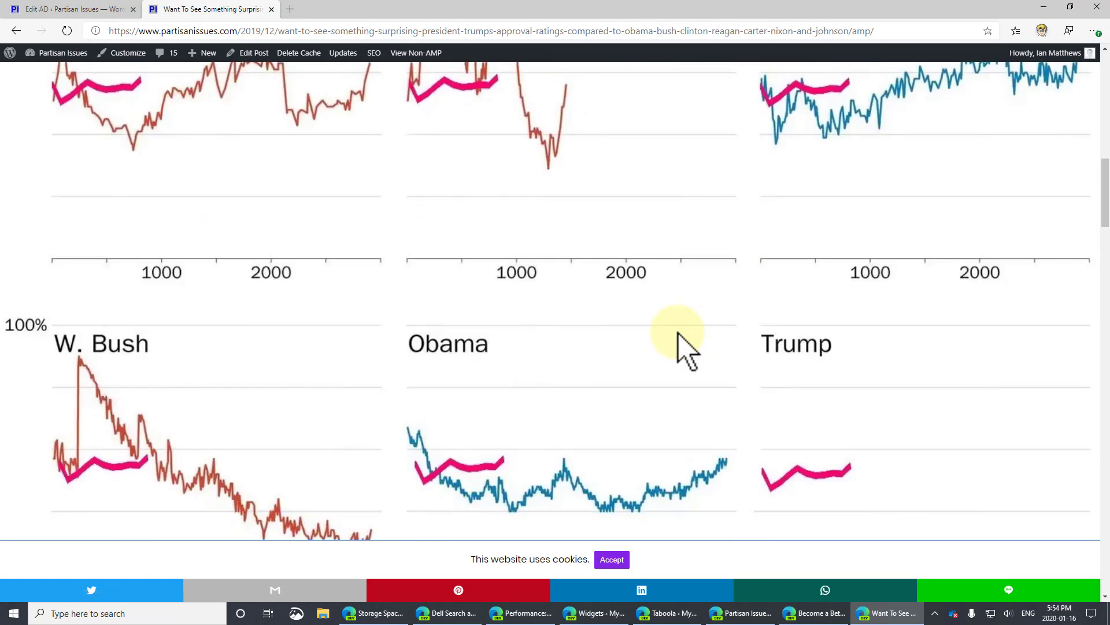
scroll(685, 347, up, 7)
scroll(684, 281, down, 2)
scroll(880, 347, down, 2)
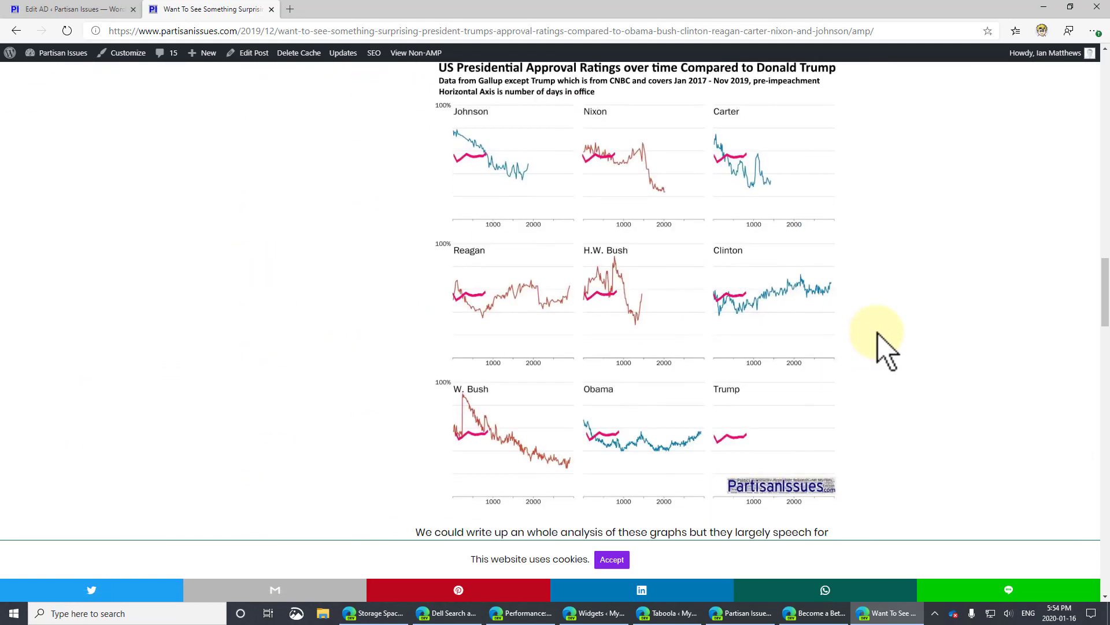
scroll(879, 341, down, 15)
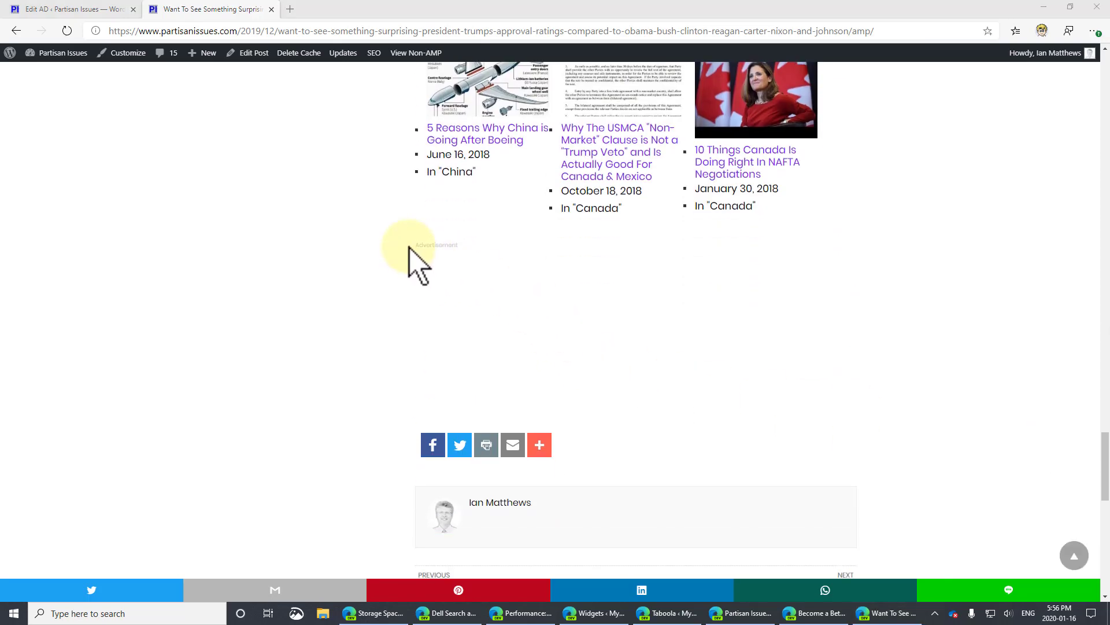
drag(414, 243, 471, 267)
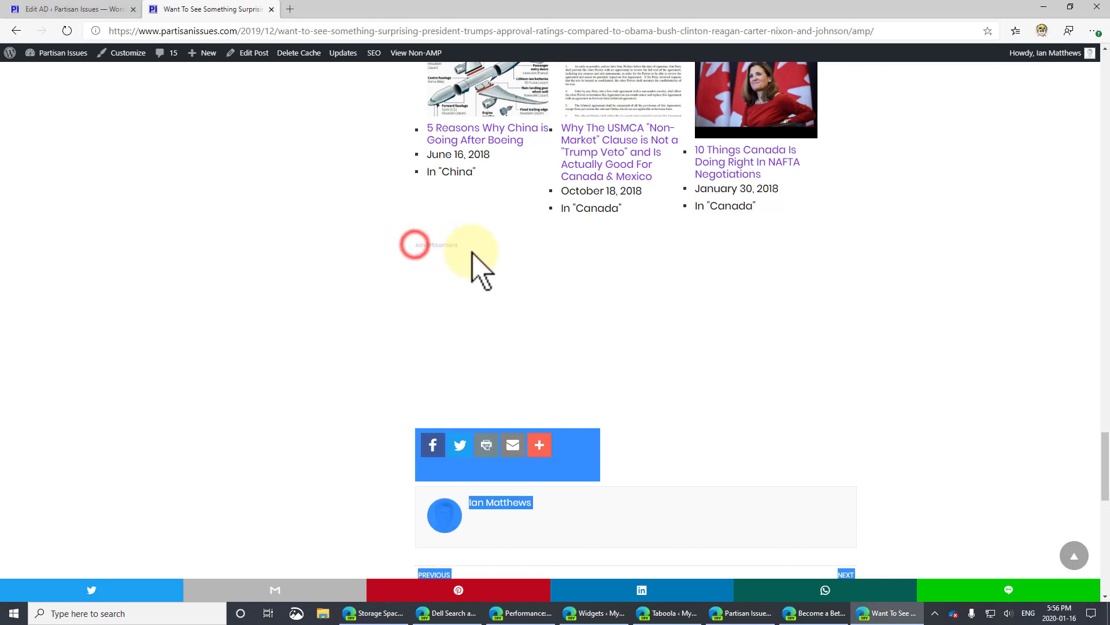
click(453, 247)
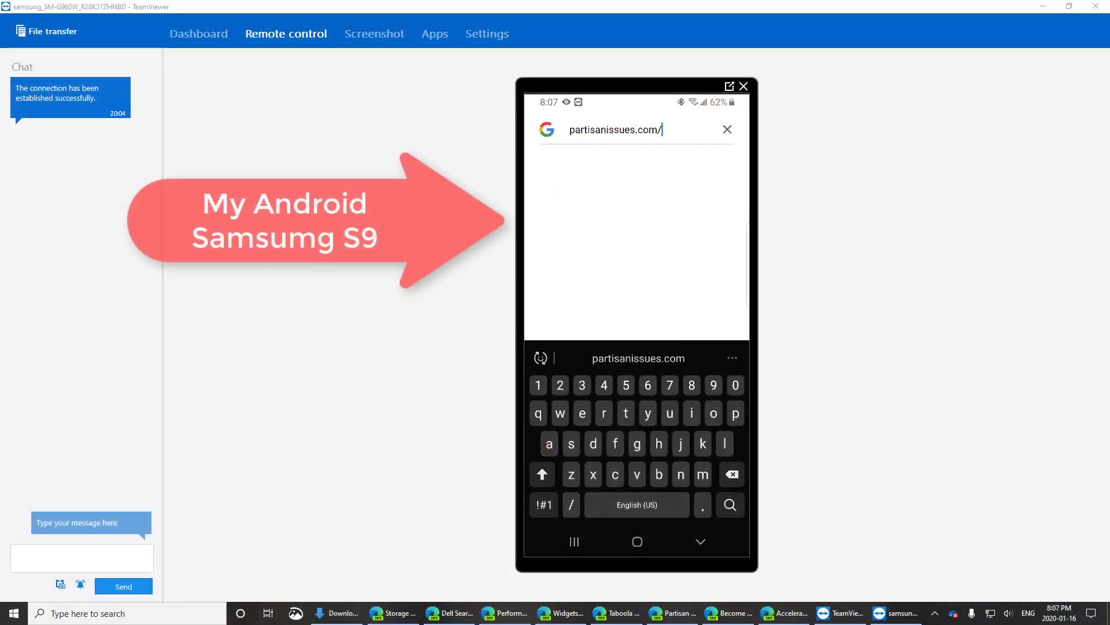
Step: On the mirrored phone, load partisanissues.com/amp and scroll the article down to the Taboola ads
text(/amp)
key(Return)
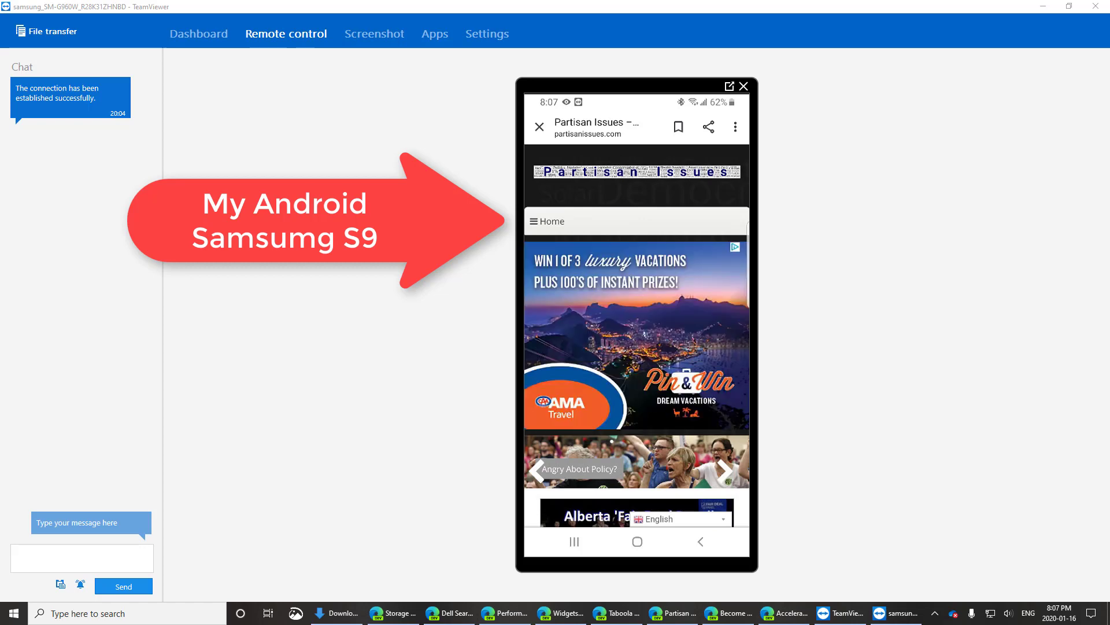
scroll(637, 318, down, 15)
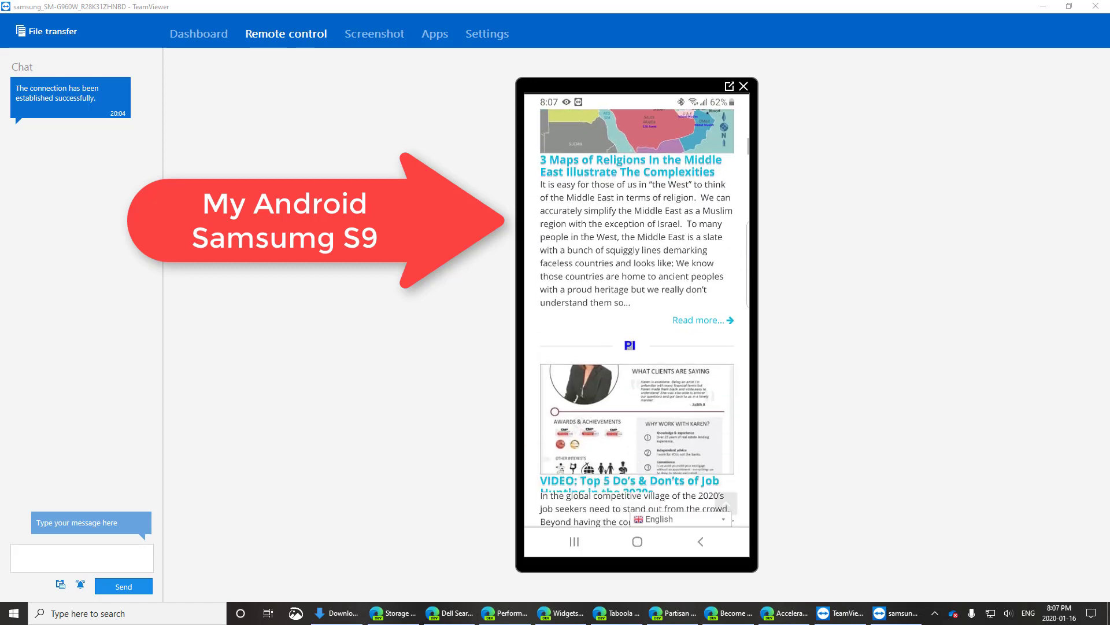
scroll(637, 318, down, 10)
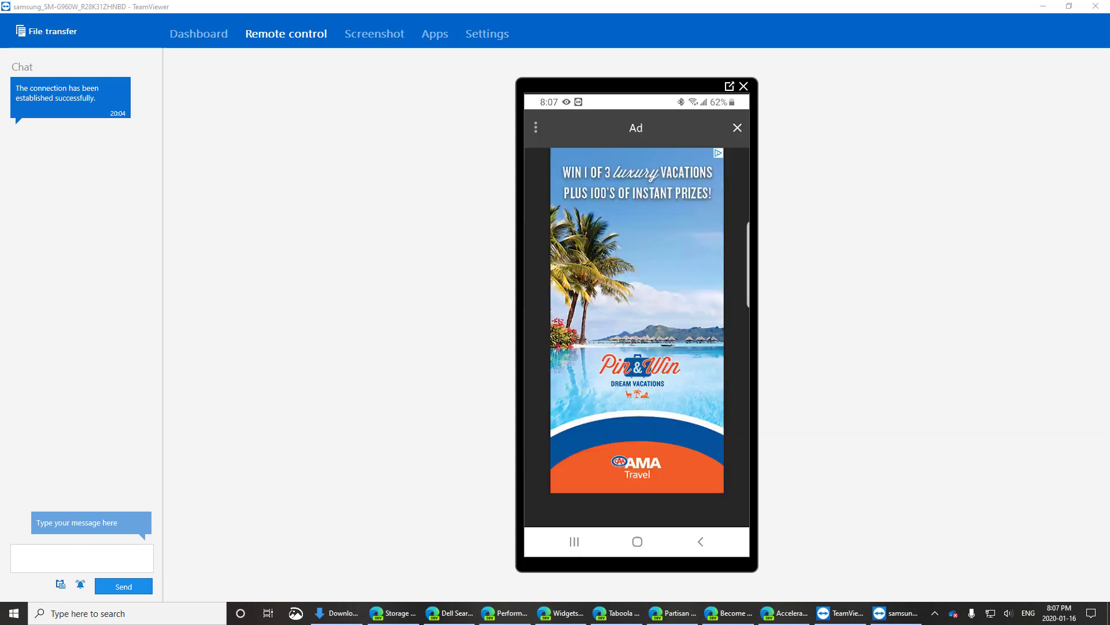
scroll(637, 336, down, 10)
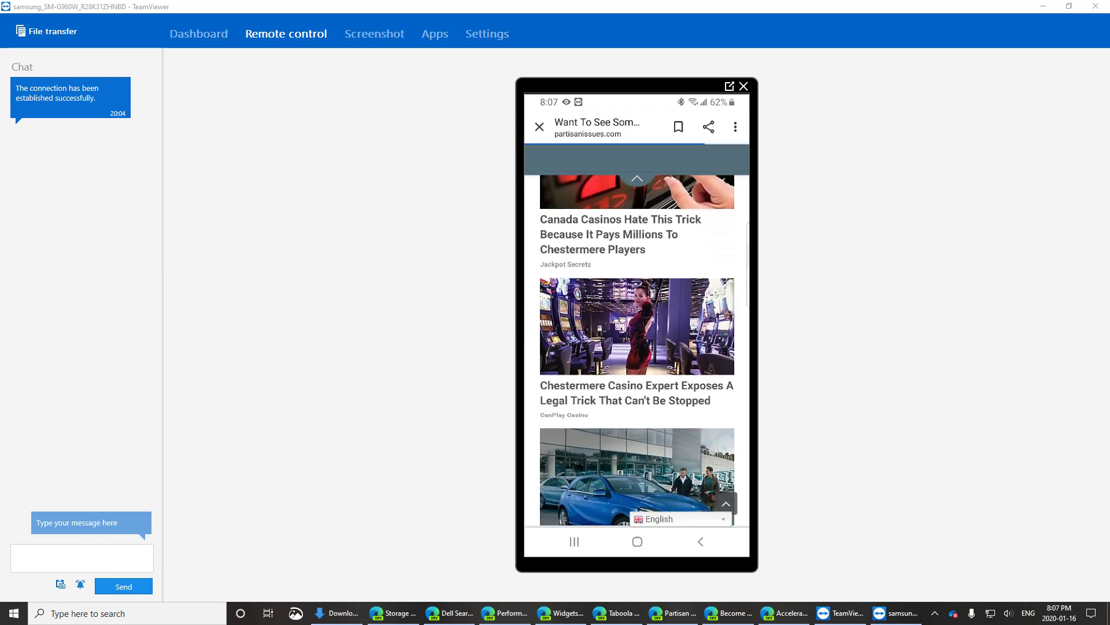
scroll(637, 336, up, 5)
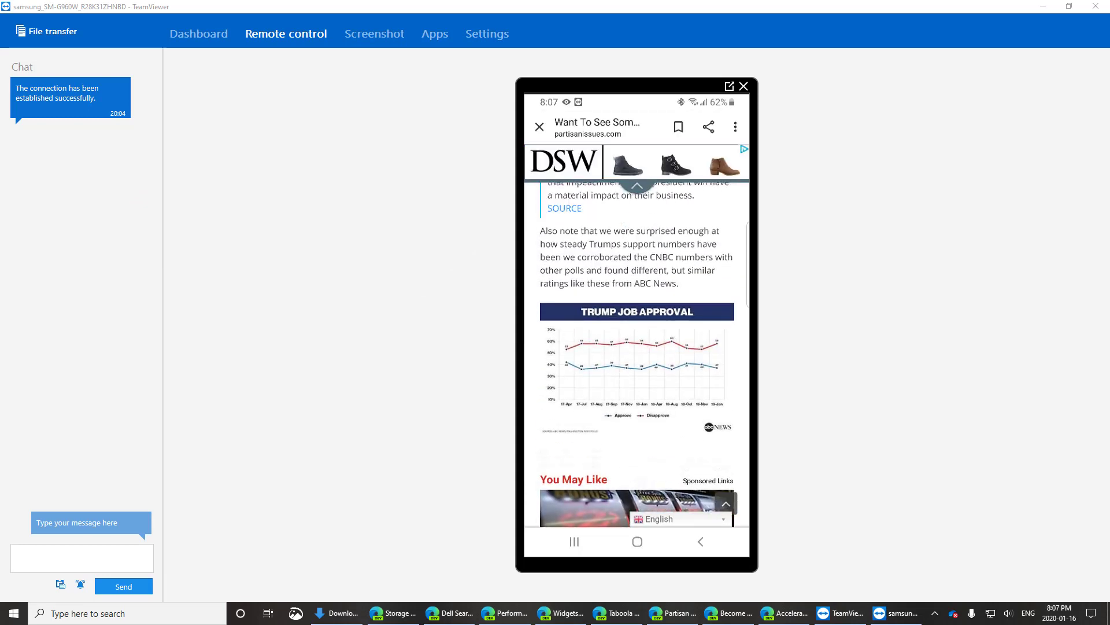
scroll(636, 318, down, 5)
scroll(637, 336, down, 5)
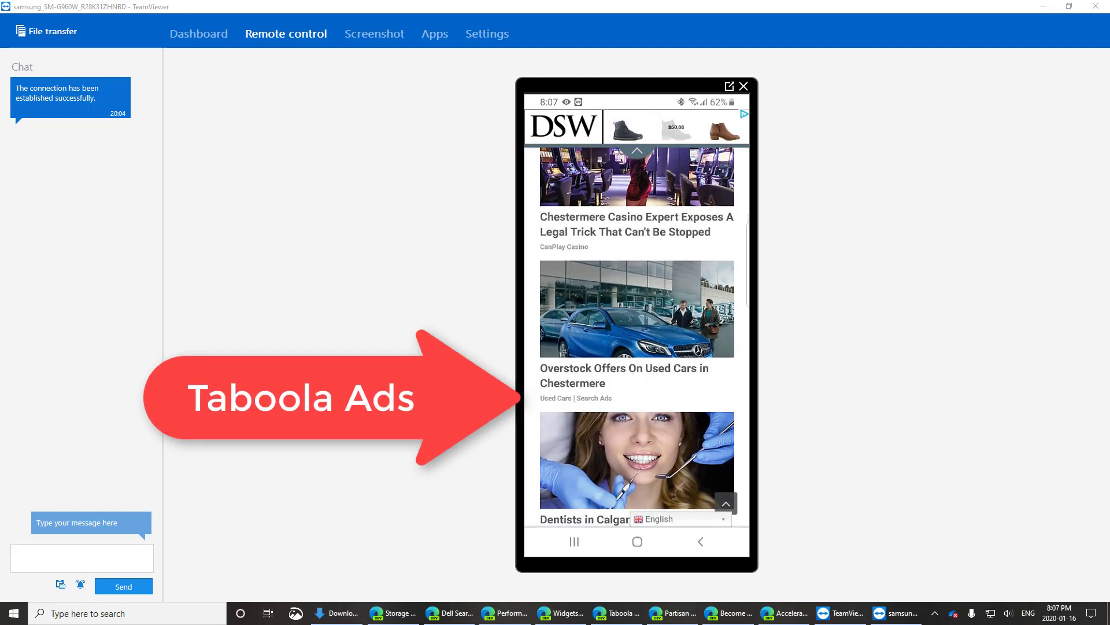
scroll(637, 335, down, 5)
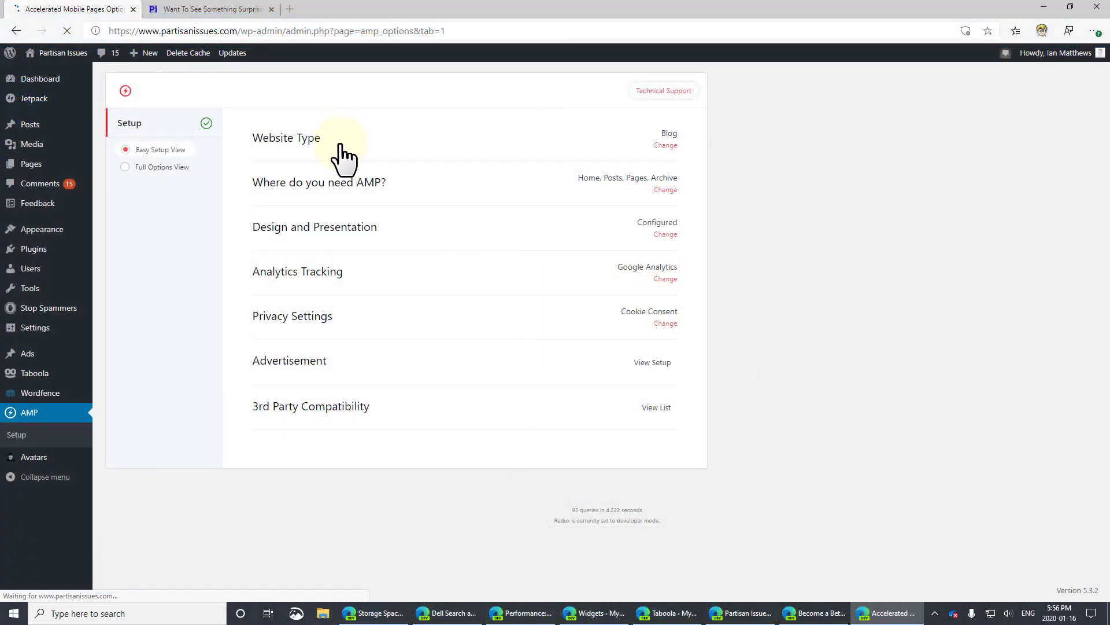
Step: Switch to Full Options View and save the AMP Support settings with the homepage toggled off
click(124, 166)
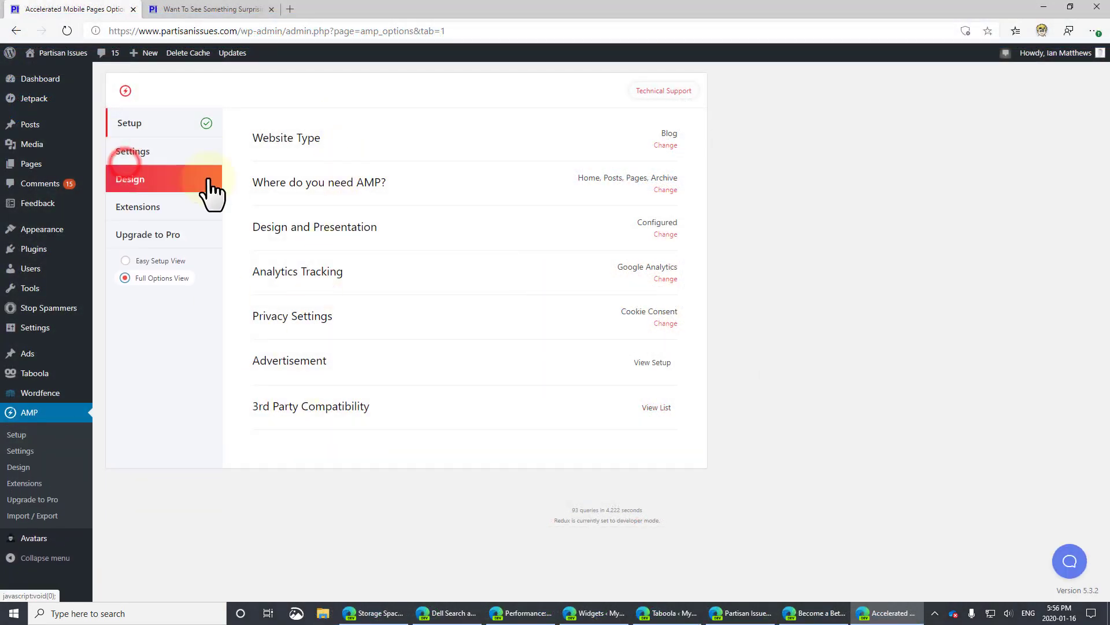
click(134, 152)
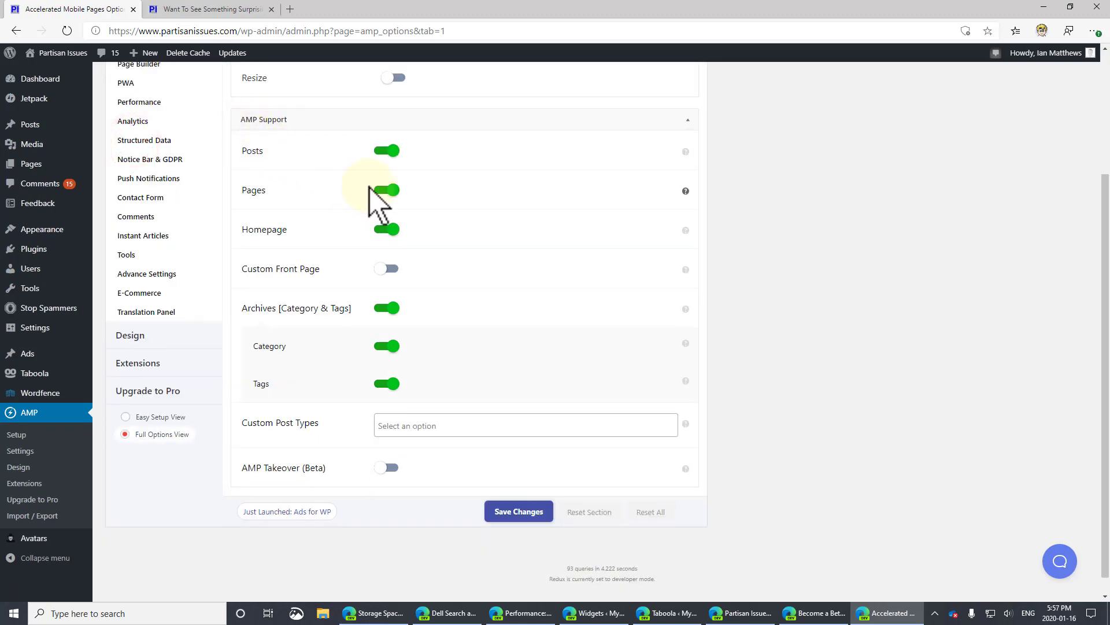
click(387, 230)
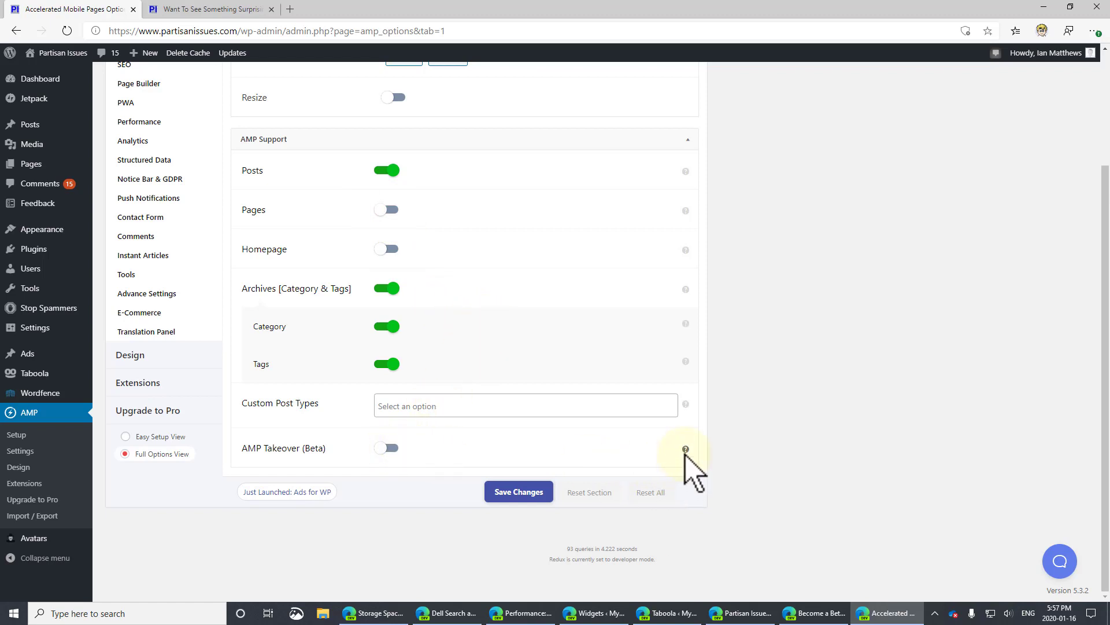
mouse_move(686, 449)
click(527, 491)
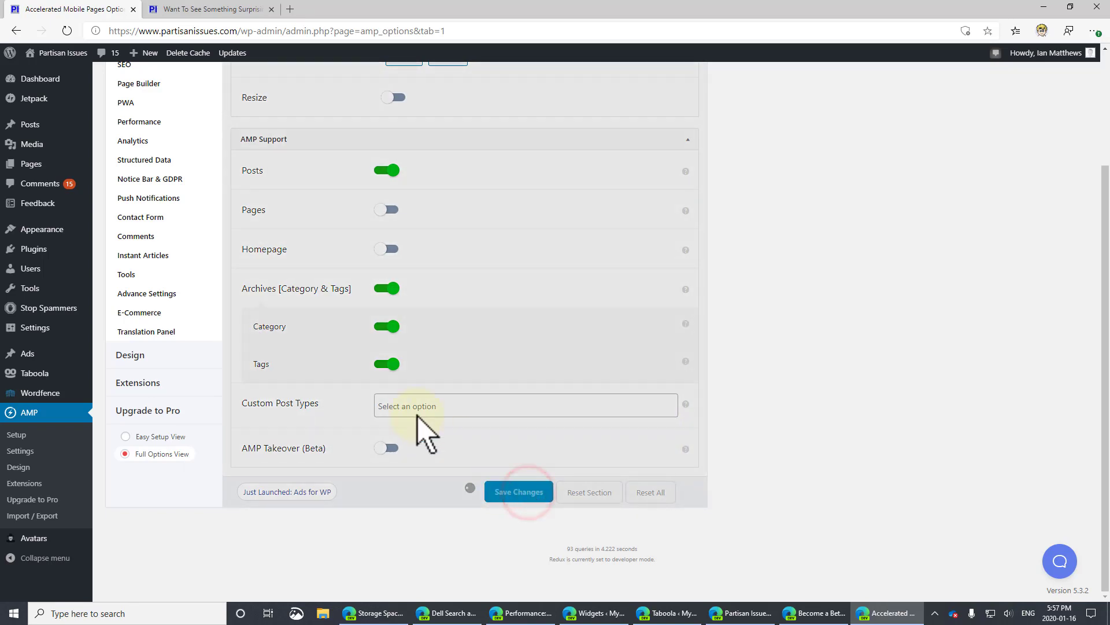
click(148, 193)
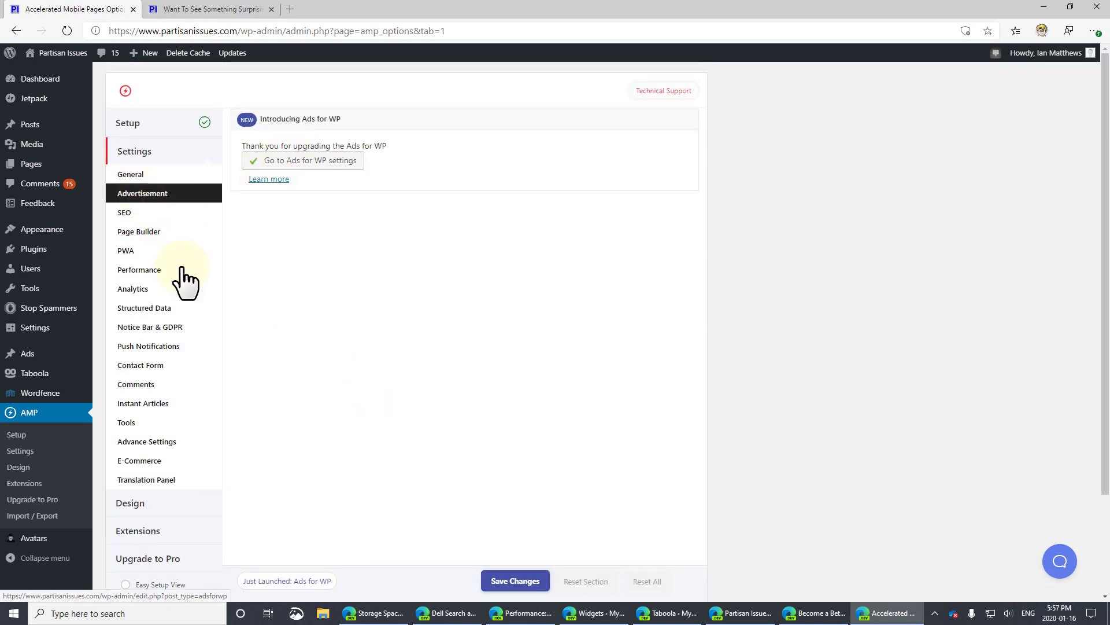
Step: Browse the SEO plugin list without choosing, then the Page Builder and PWA settings
mouse_move(26, 353)
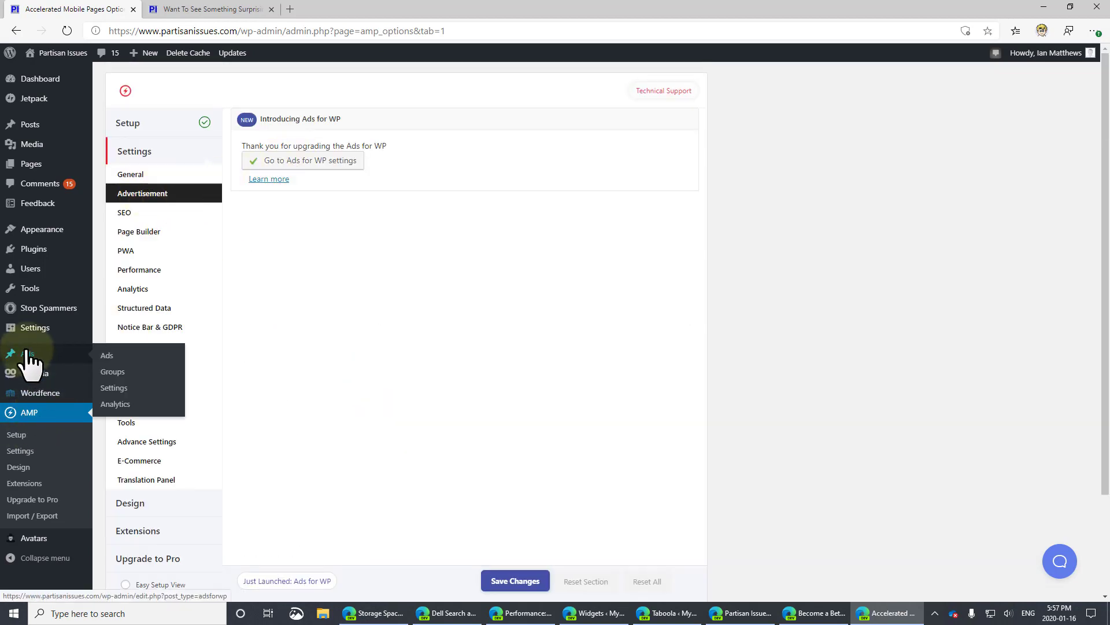
click(126, 214)
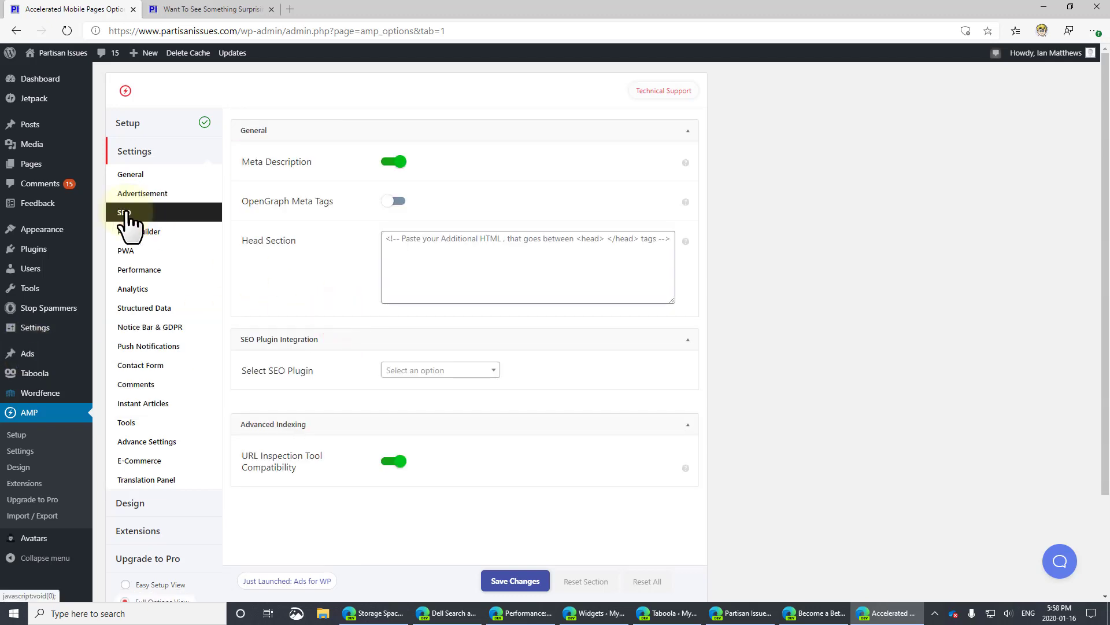
click(429, 369)
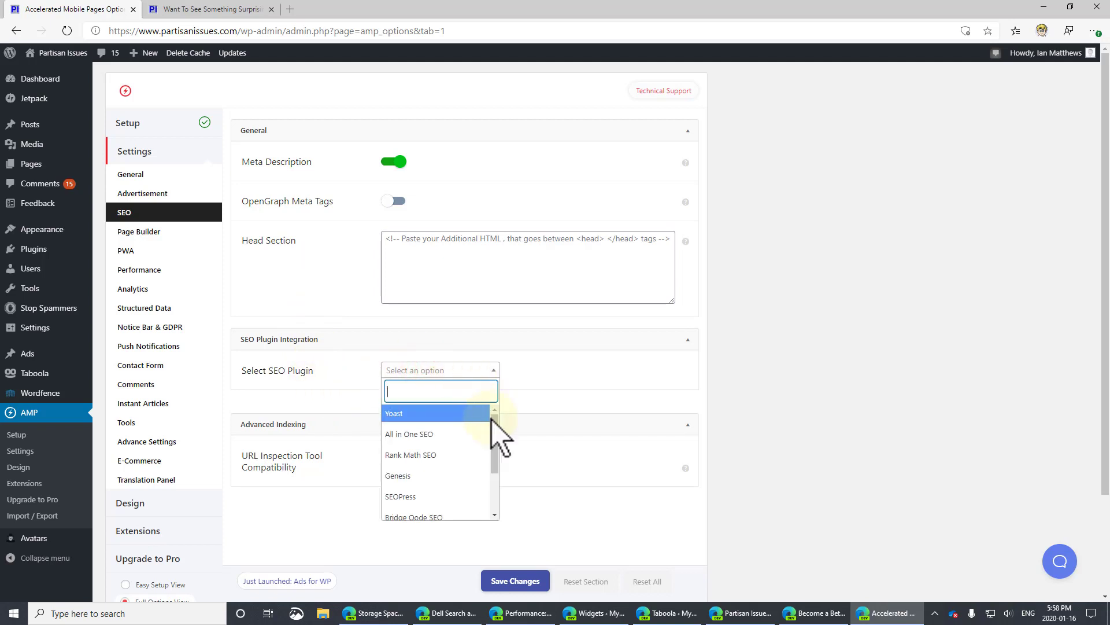
drag(495, 425, 521, 379)
click(530, 369)
click(127, 232)
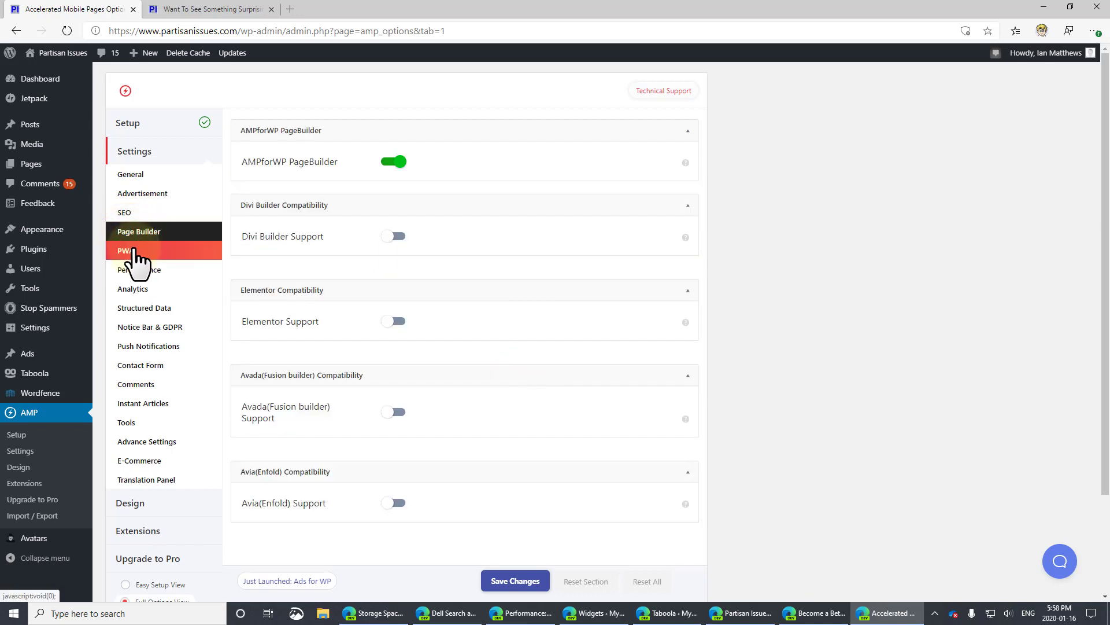
click(132, 251)
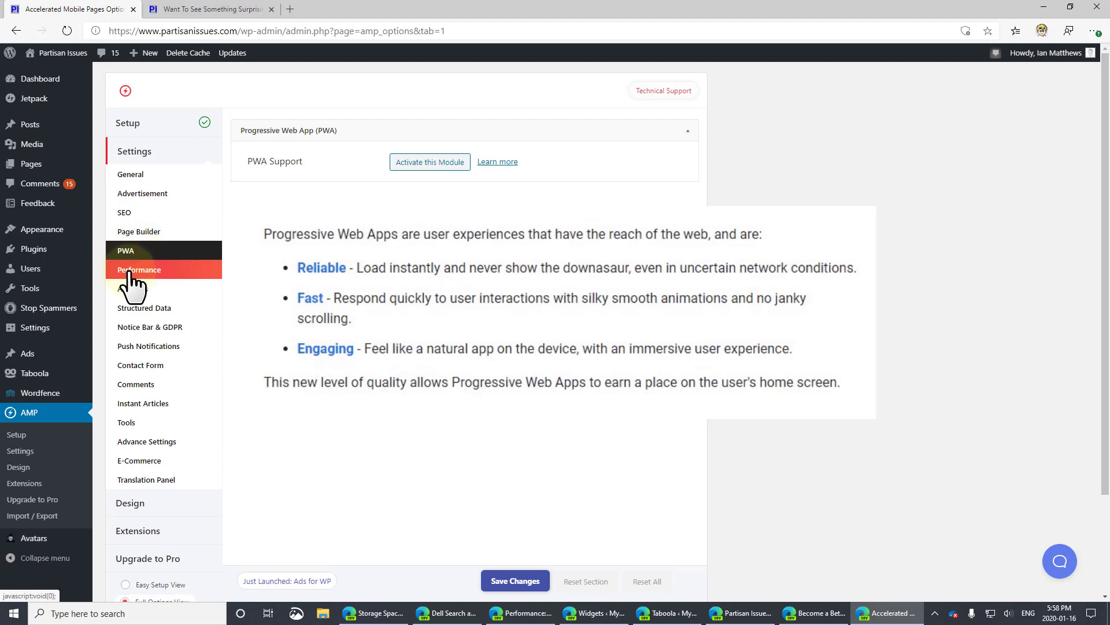
Step: Turn on Leverage Browser Caching and Optimize CSS (beta) in Performance settings and save
click(129, 272)
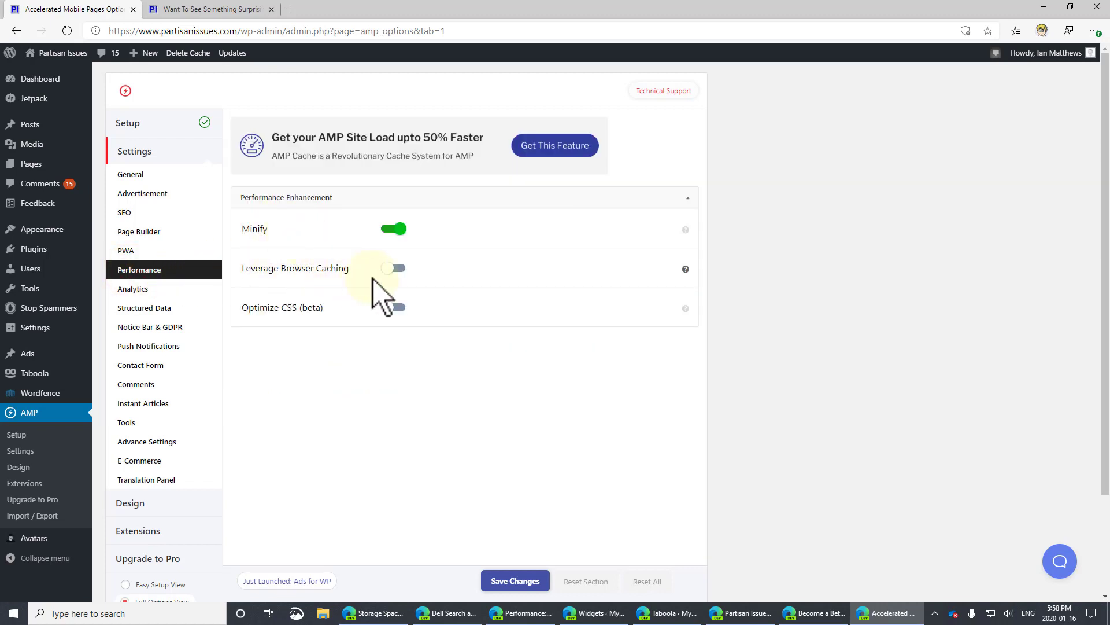
click(405, 268)
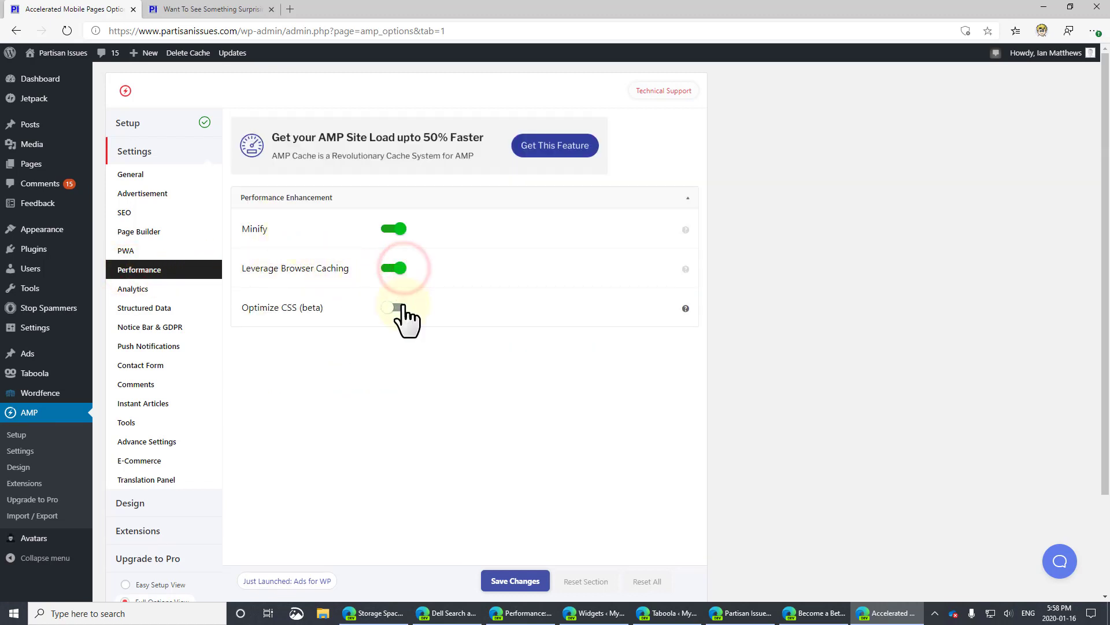
click(399, 308)
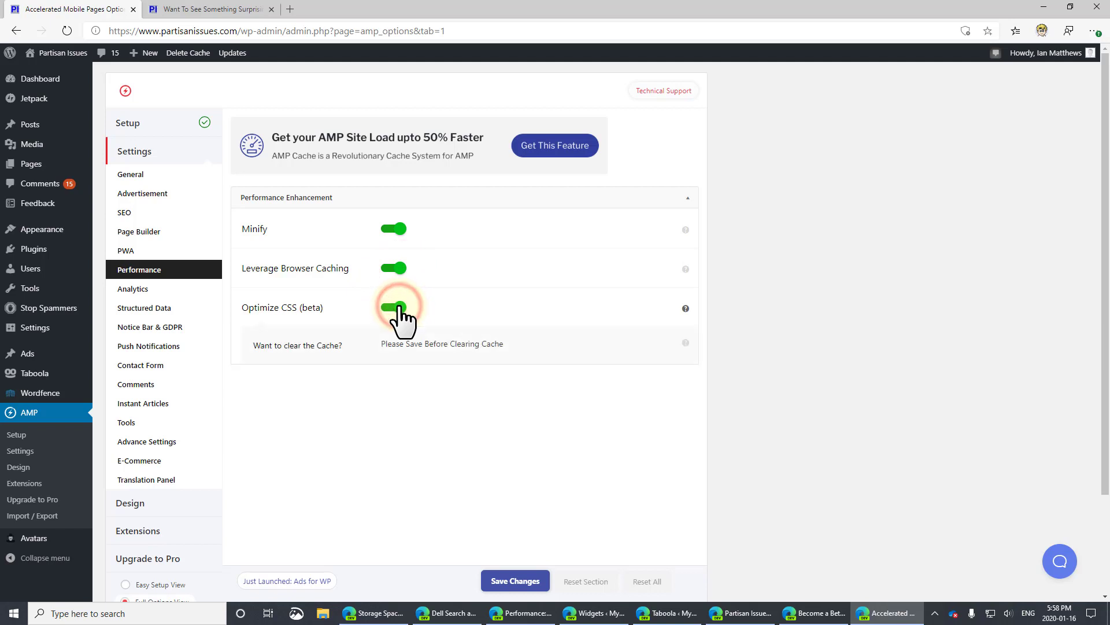
click(514, 581)
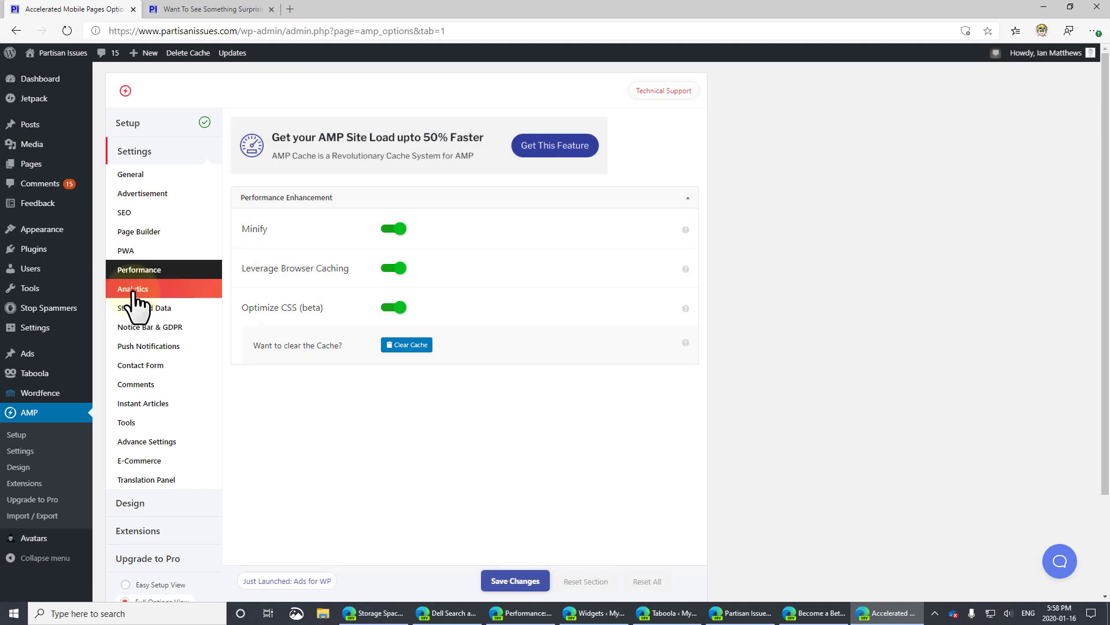
Step: Look through Analytics, Structured Data, Notice Bar, Push Notifications, Contact Form, Comments, Instant Articles and Tools settings
click(132, 289)
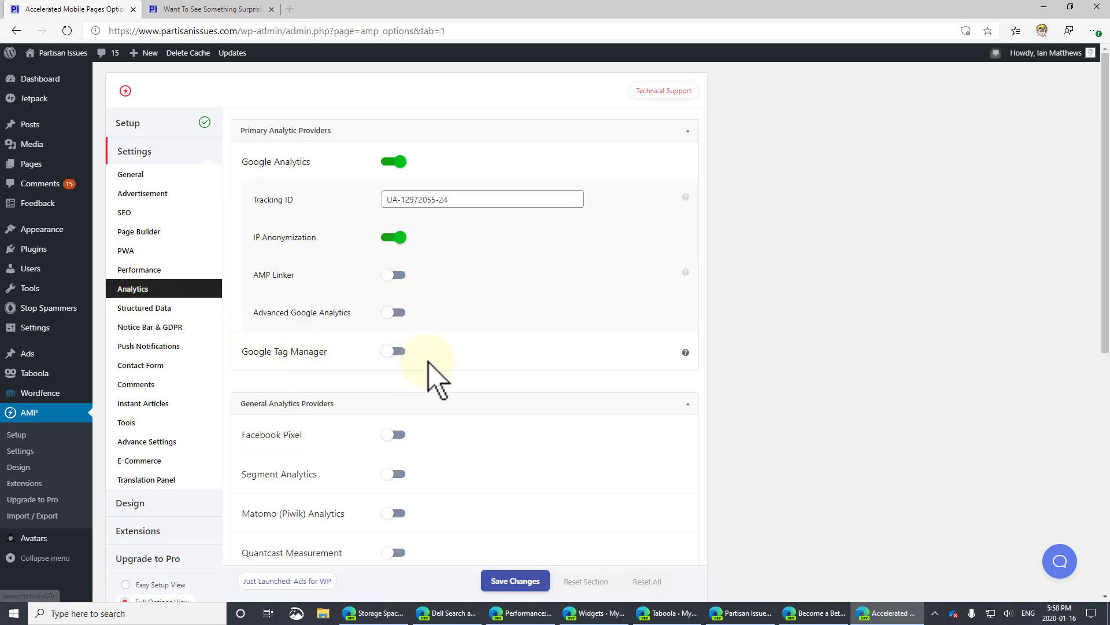
scroll(428, 370, down, 5)
scroll(434, 382, up, 5)
click(141, 309)
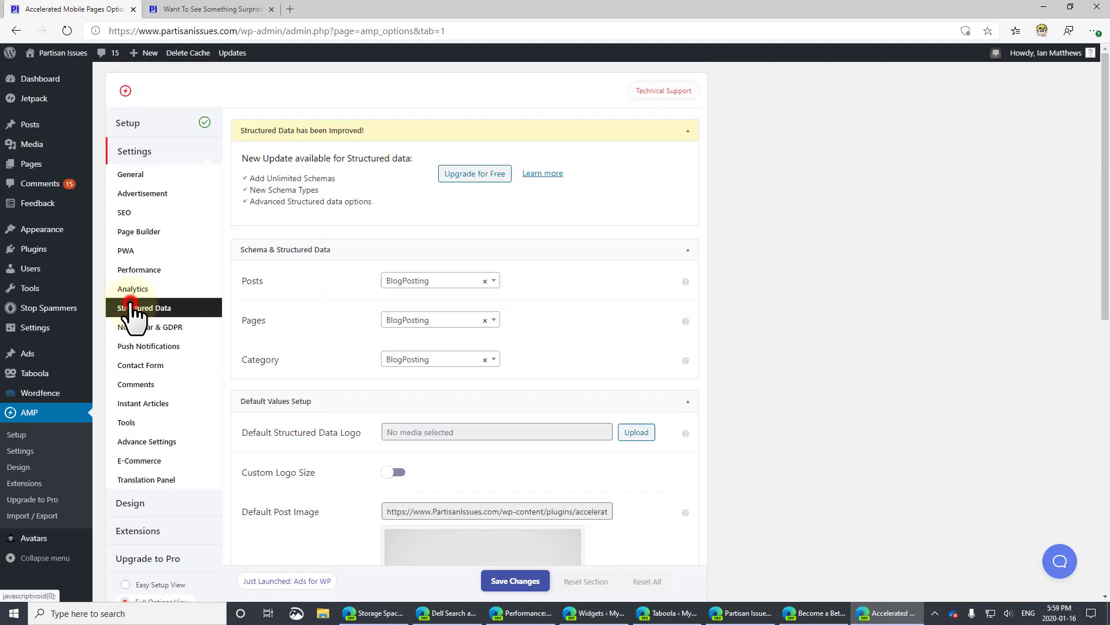
click(144, 327)
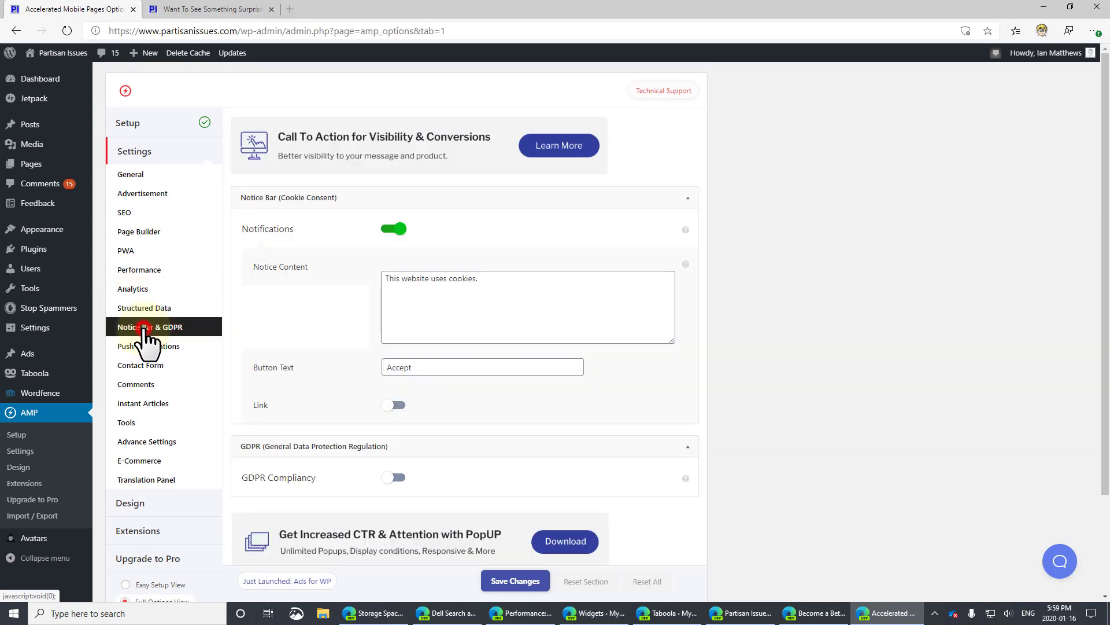
click(146, 347)
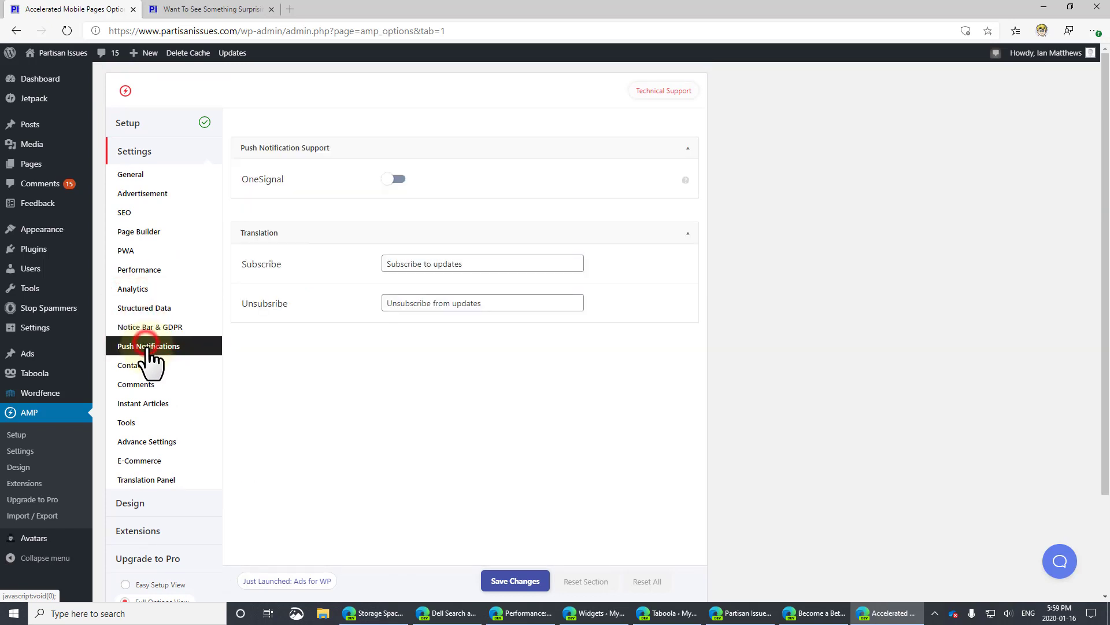
click(145, 368)
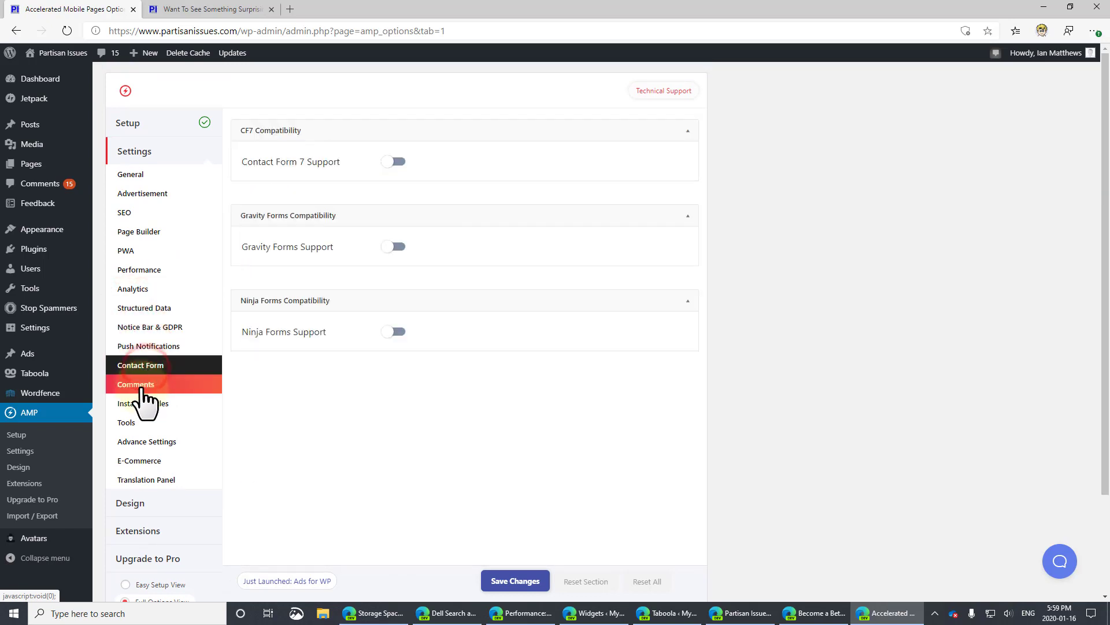
click(142, 385)
click(147, 405)
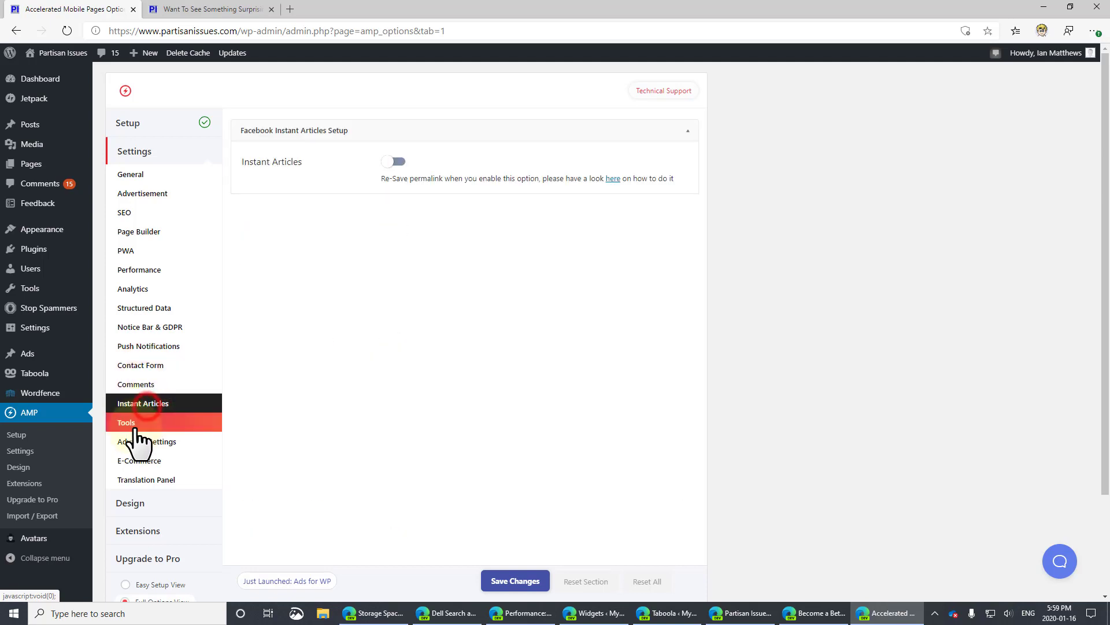
click(135, 427)
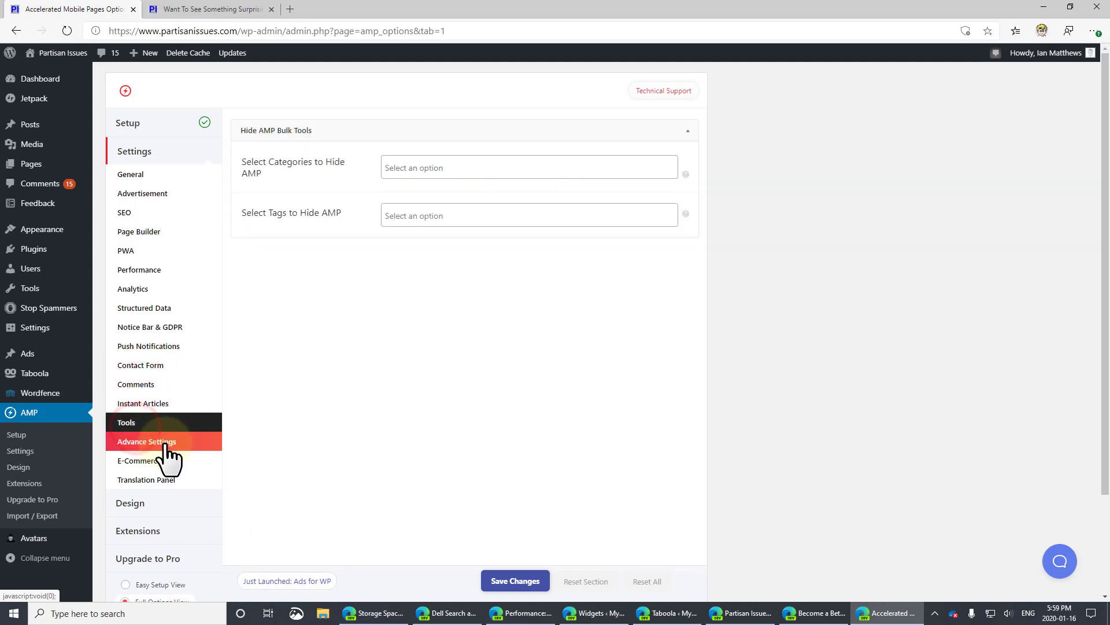
click(165, 443)
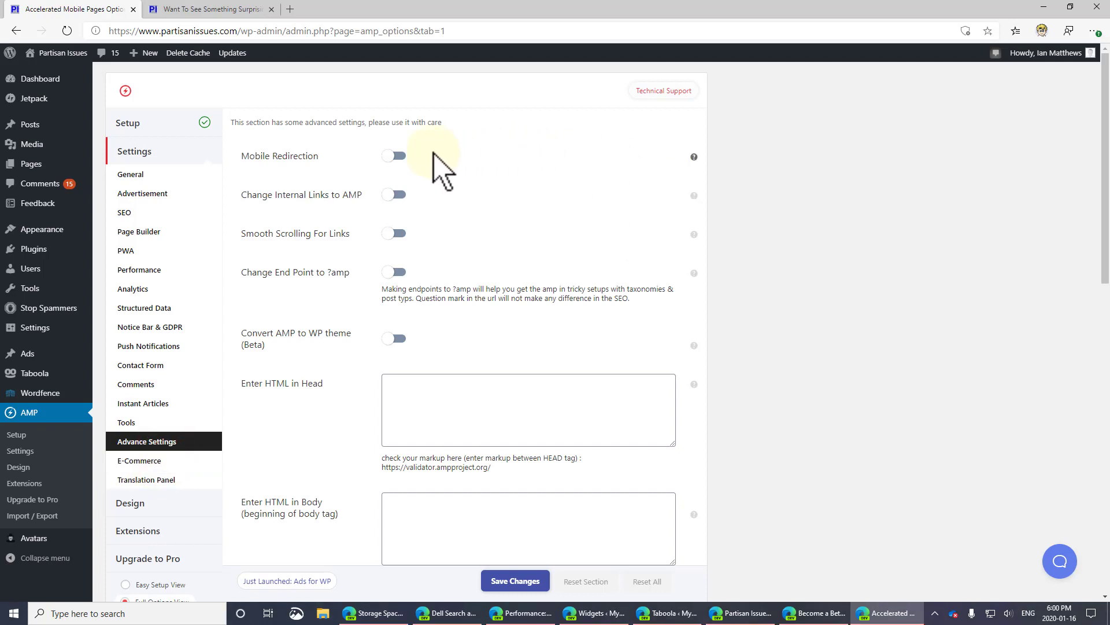
Step: Turn on Mobile Redirection and save the advanced settings
click(399, 156)
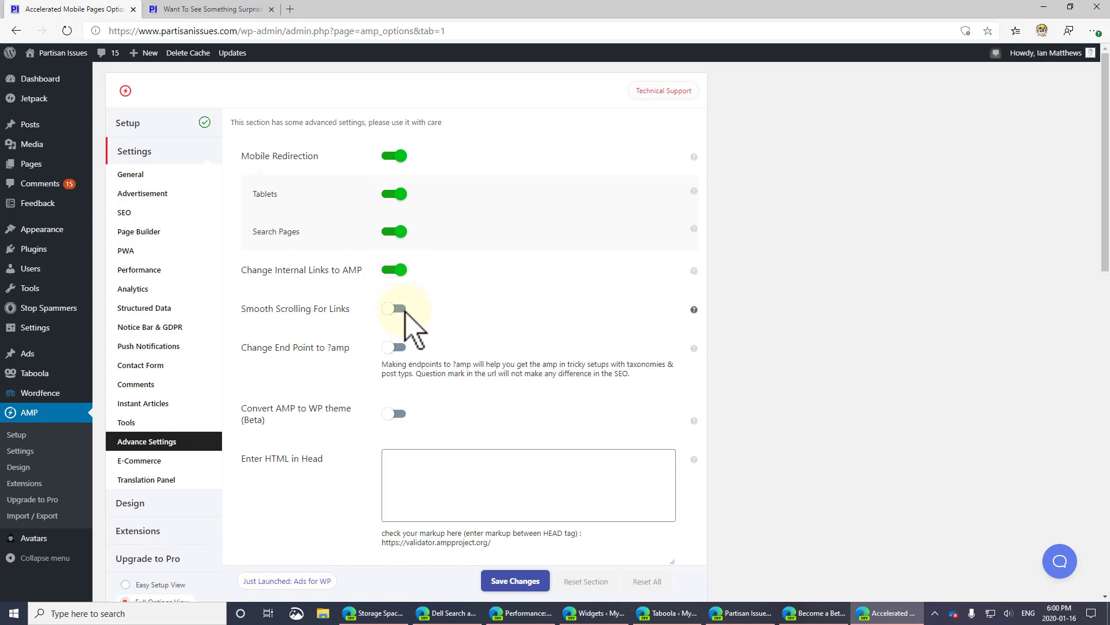
mouse_move(694, 160)
scroll(359, 373, down, 8)
scroll(360, 409, down, 7)
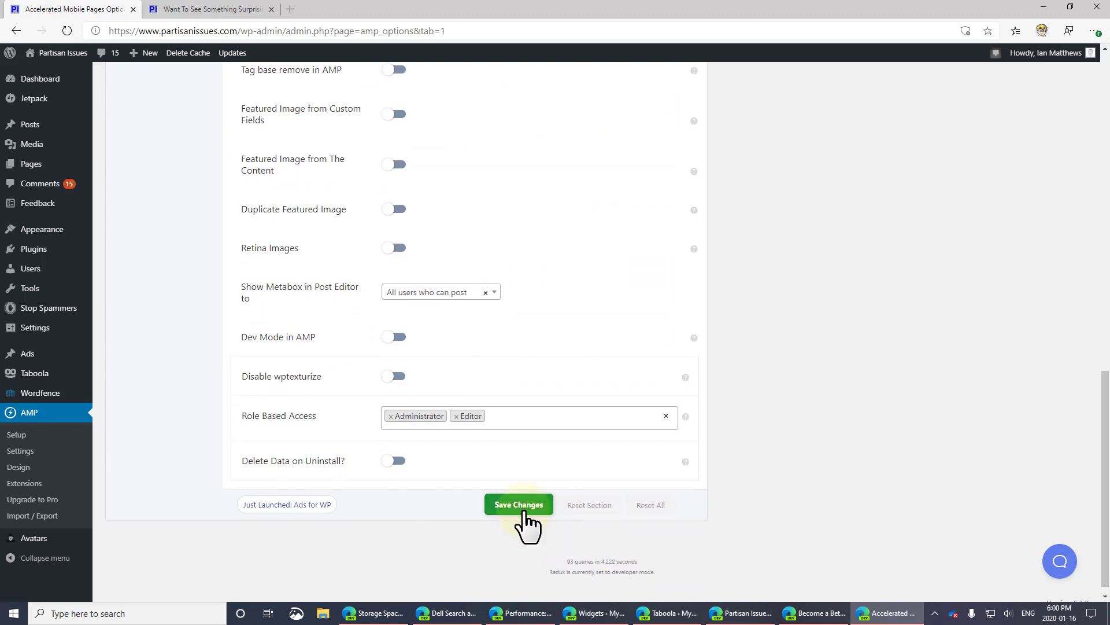
click(522, 507)
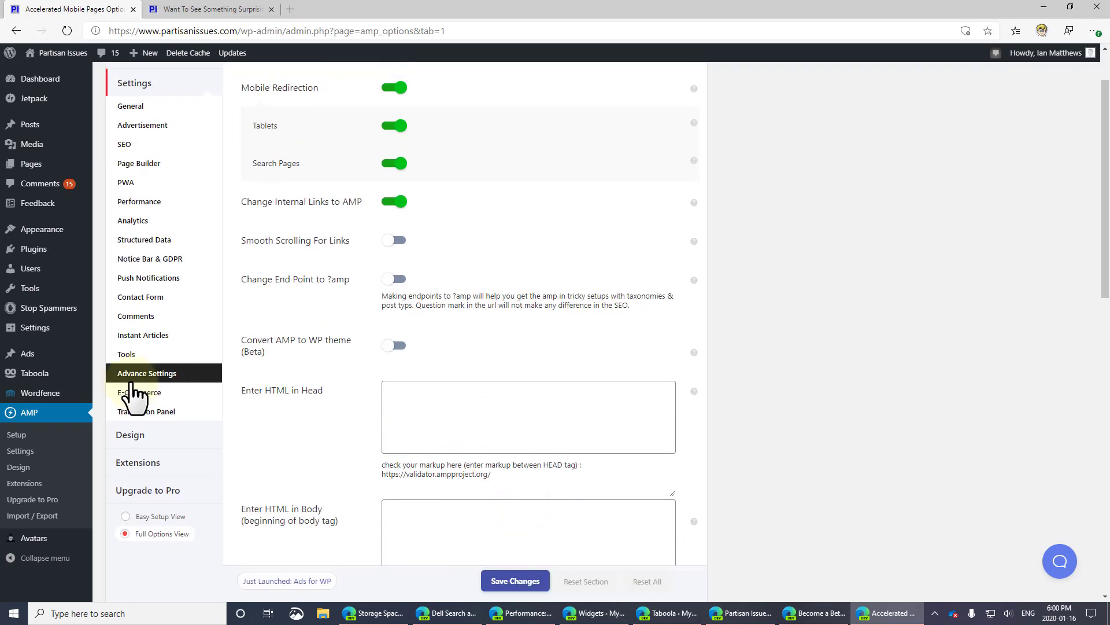
Step: Look over the E-Commerce and Translation Panel settings
click(131, 381)
click(135, 392)
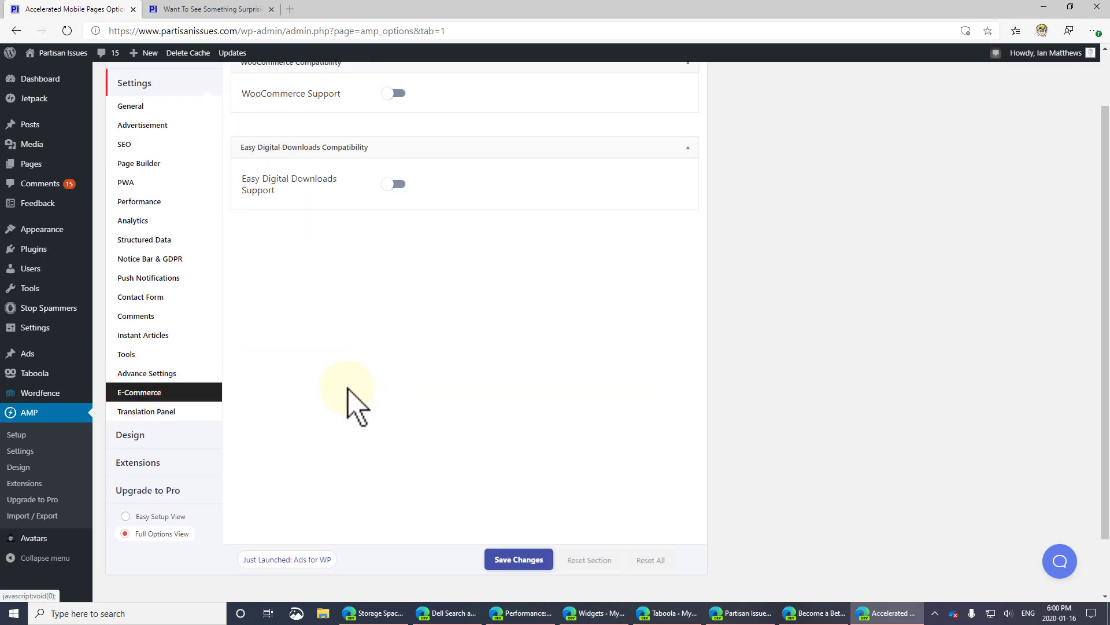
scroll(347, 405, up, 1)
click(151, 479)
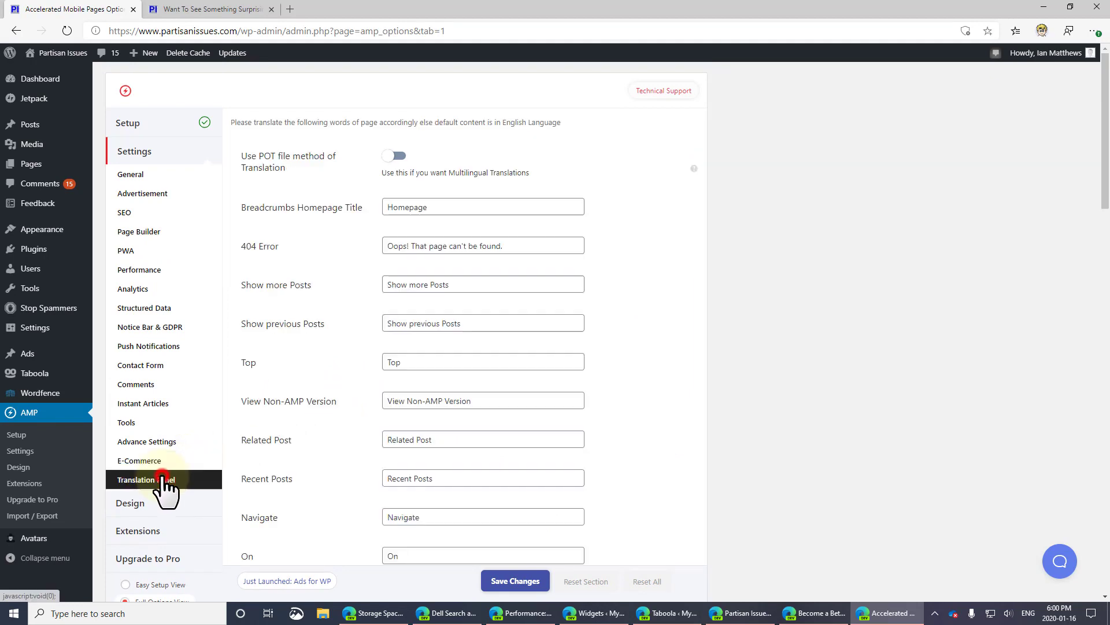
Step: Open the AMP Design options and scroll through the theme settings
click(136, 504)
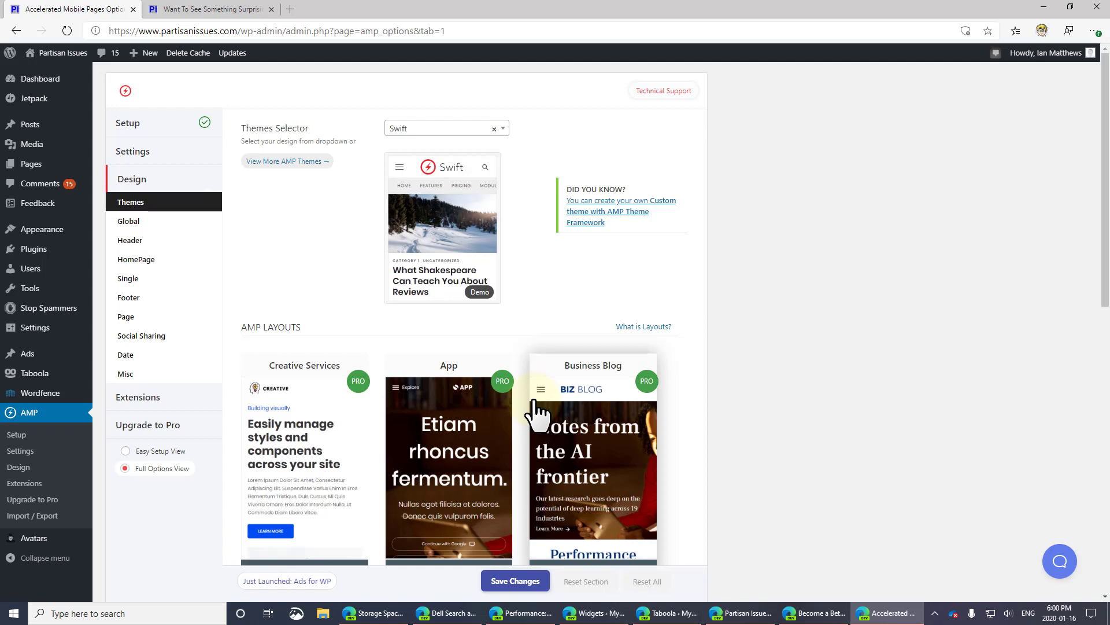
scroll(538, 413, down, 10)
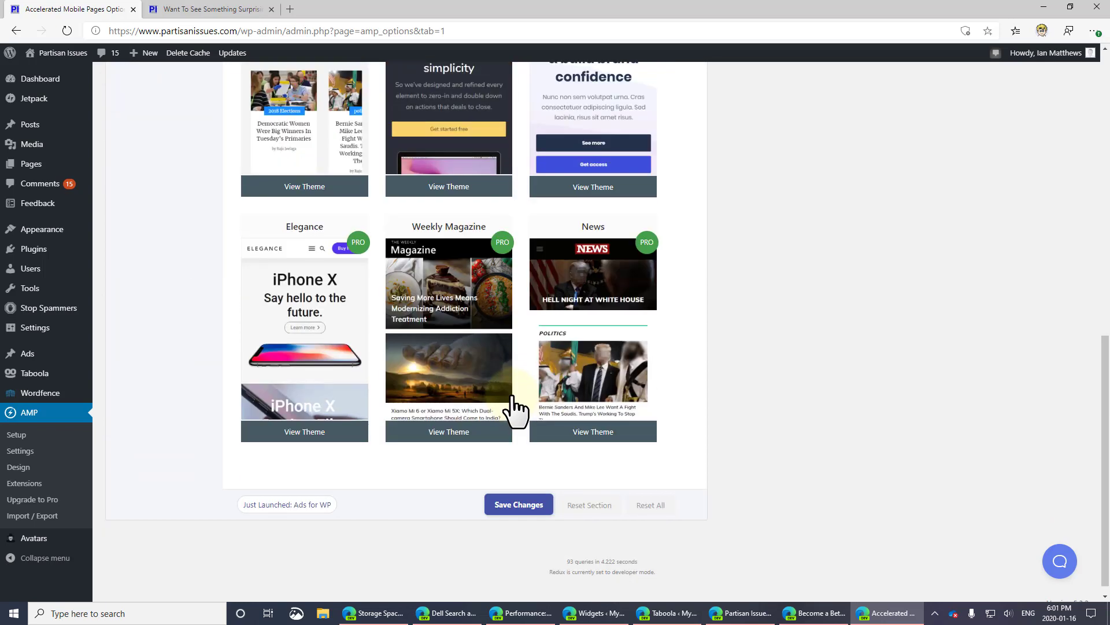
scroll(514, 405, up, 8)
scroll(514, 399, up, 1)
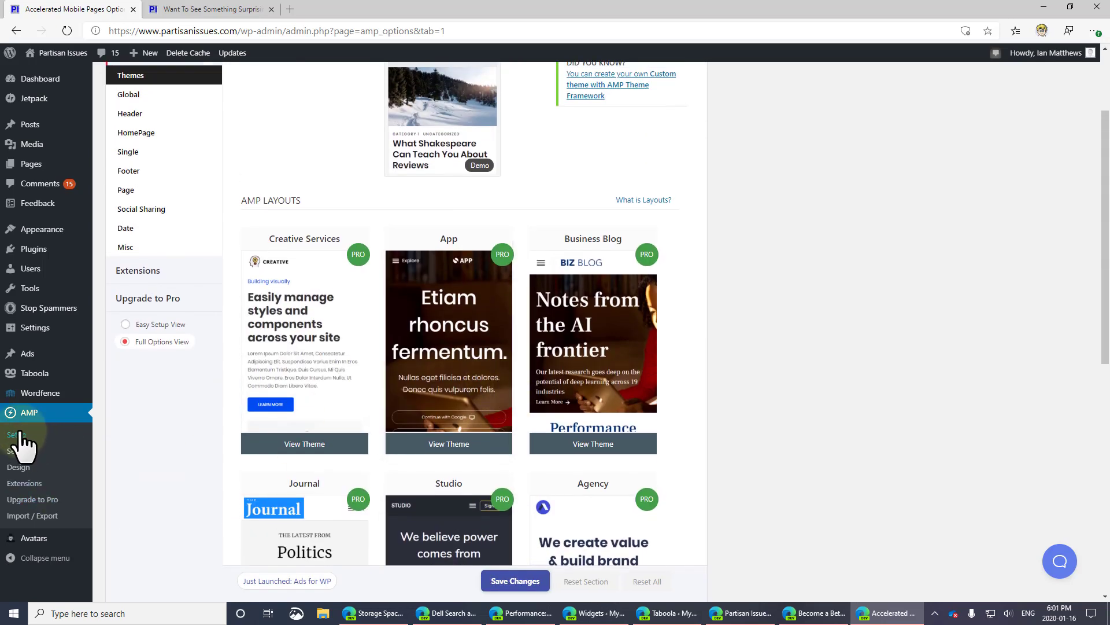
scroll(139, 200, up, 2)
Step: Step through the Header, HomePage, Single, Footer, Page and Social Sharing design tabs
click(131, 240)
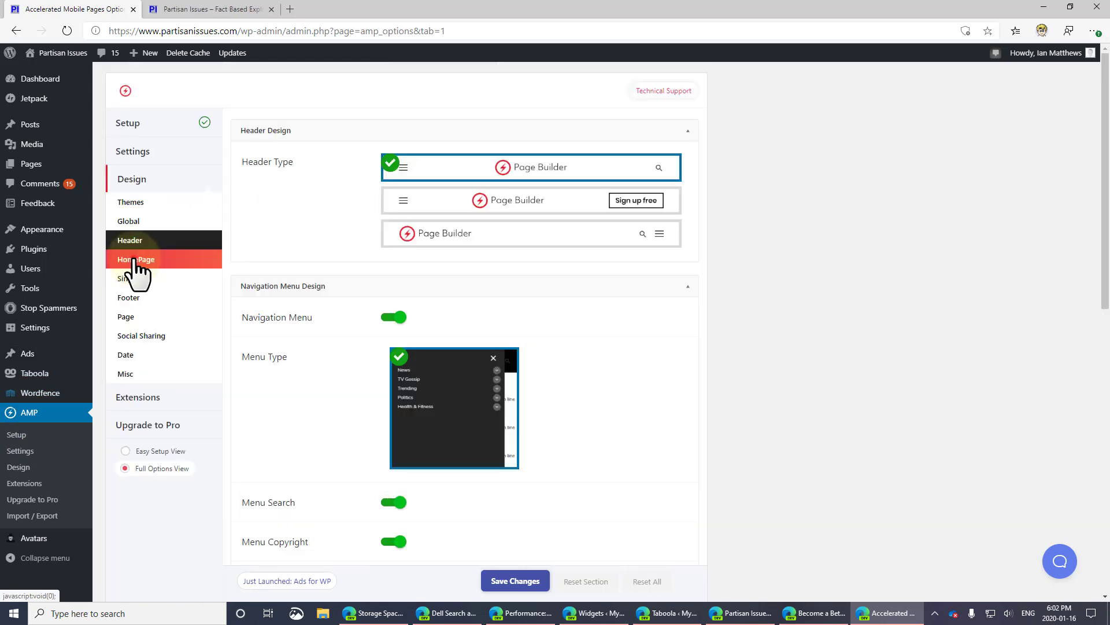
click(135, 260)
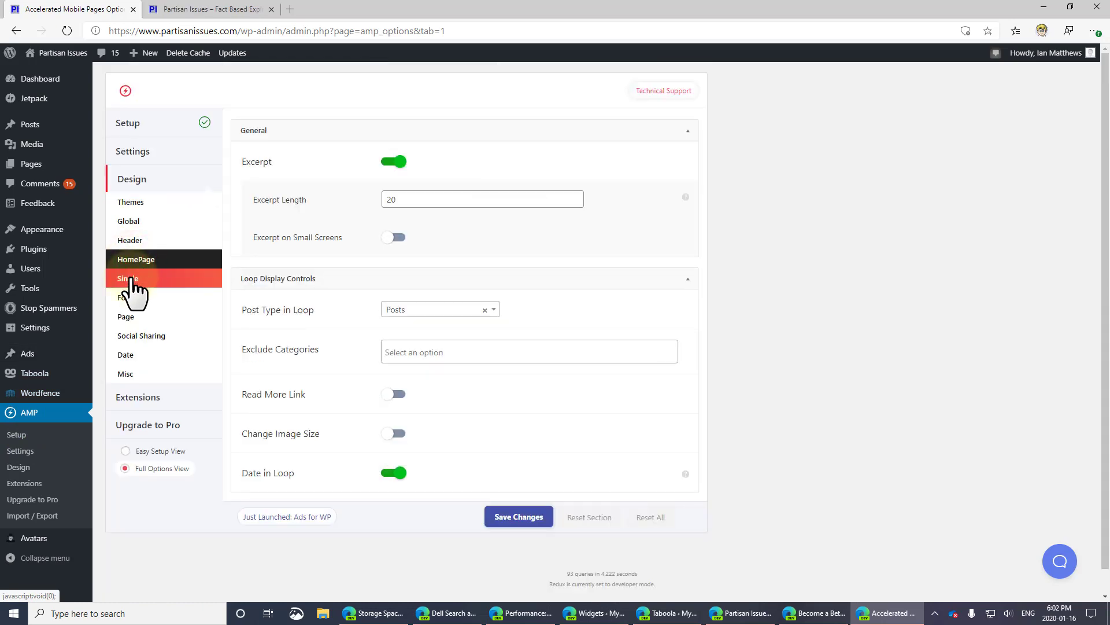
click(132, 278)
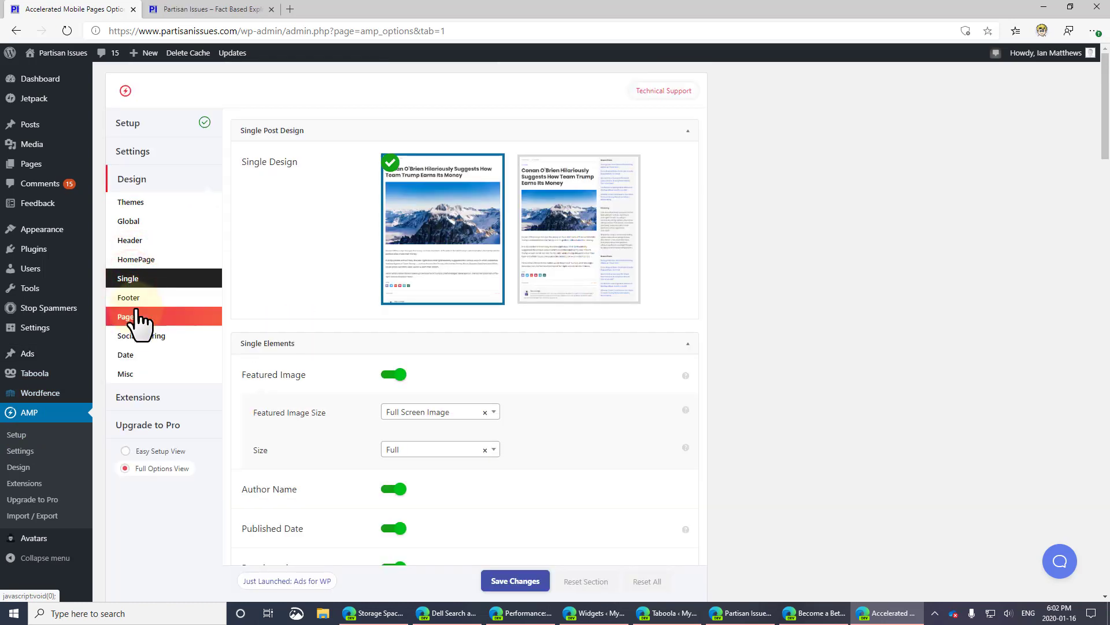
click(131, 297)
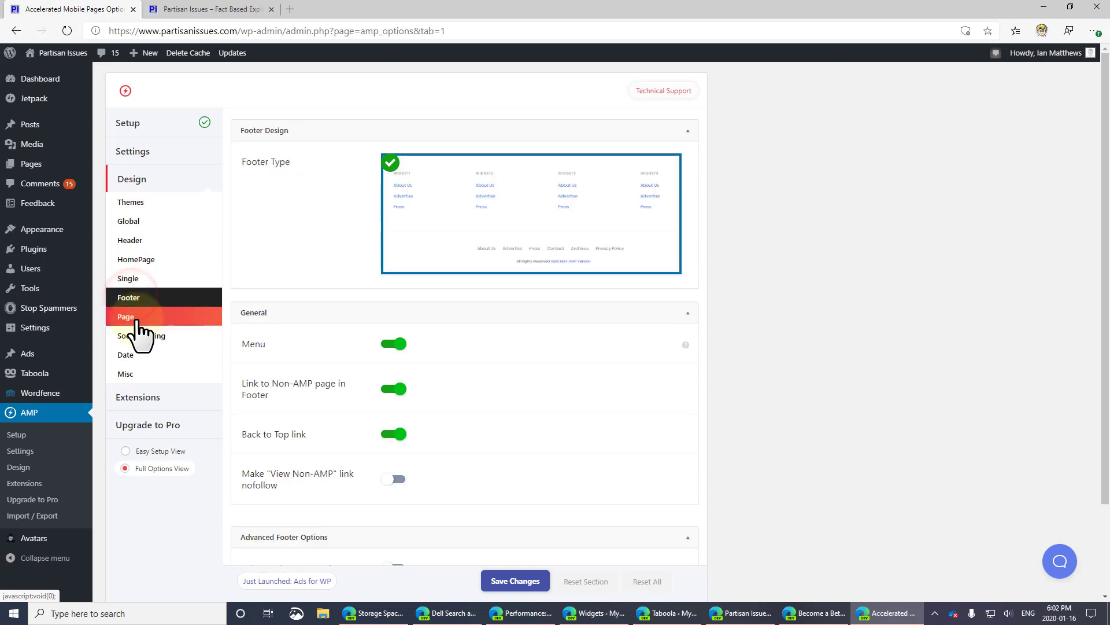
click(136, 318)
click(141, 336)
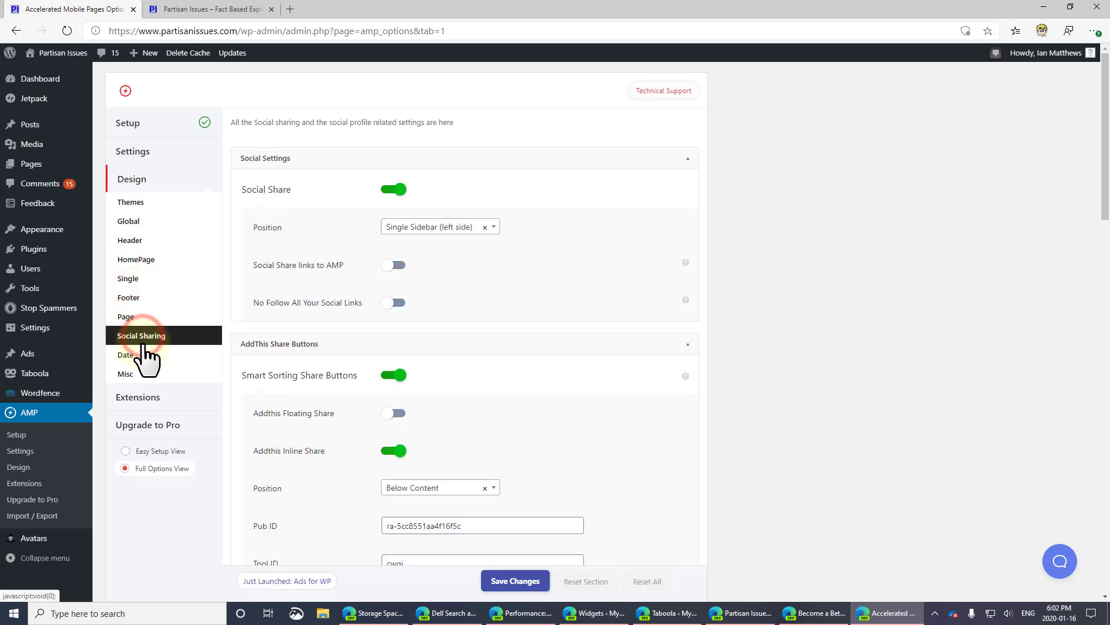
Step: Recheck Page and Social Sharing, view the Date and Misc tabs, then show Extensions
click(134, 318)
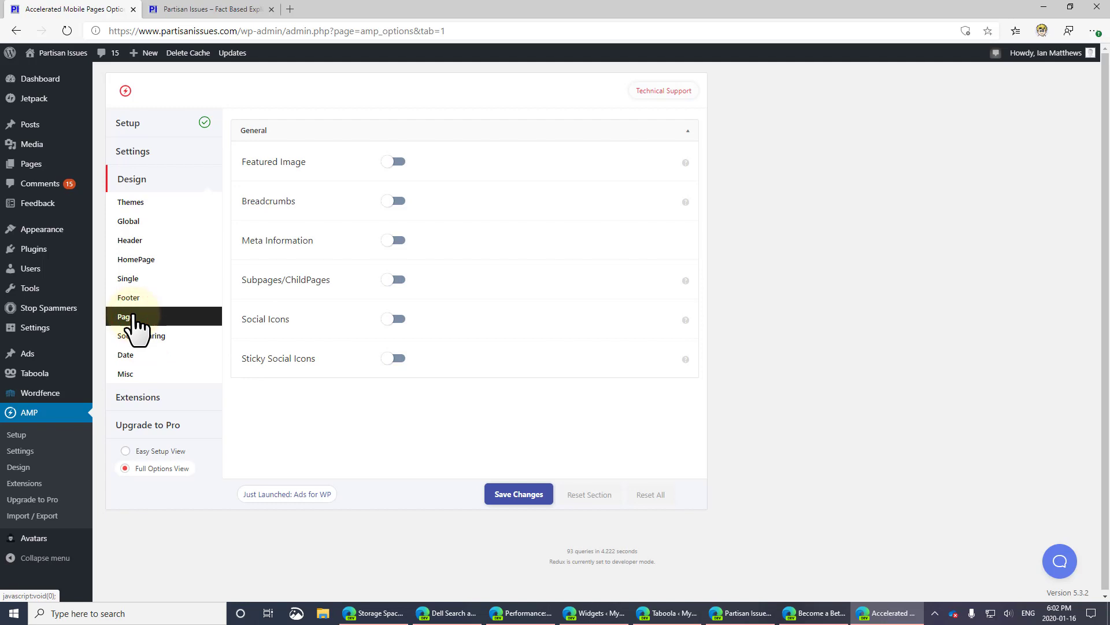
click(141, 336)
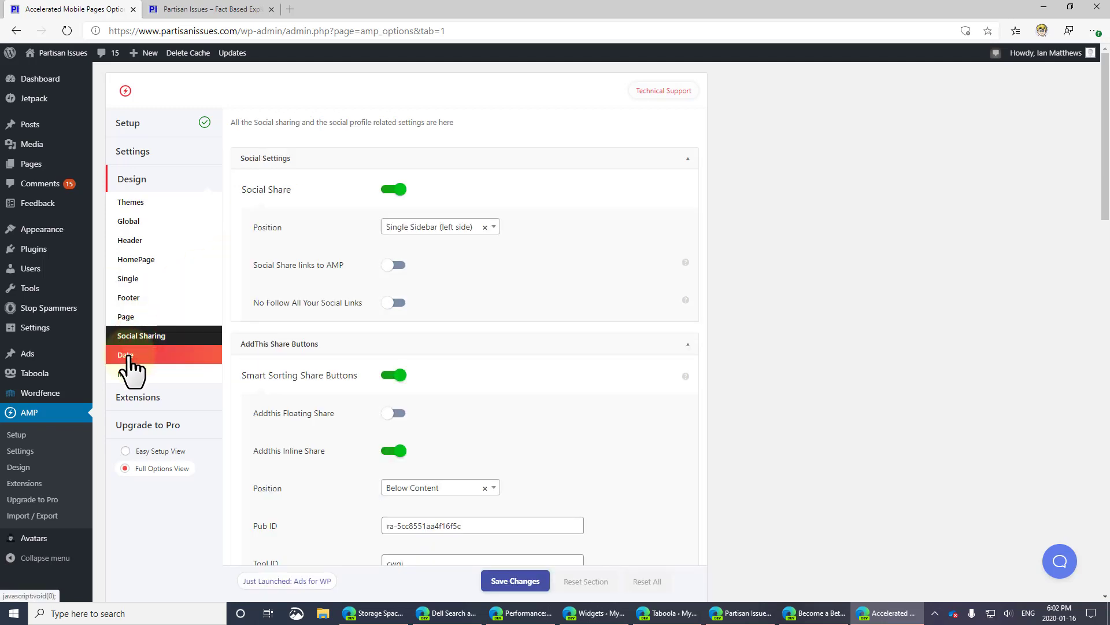
click(128, 355)
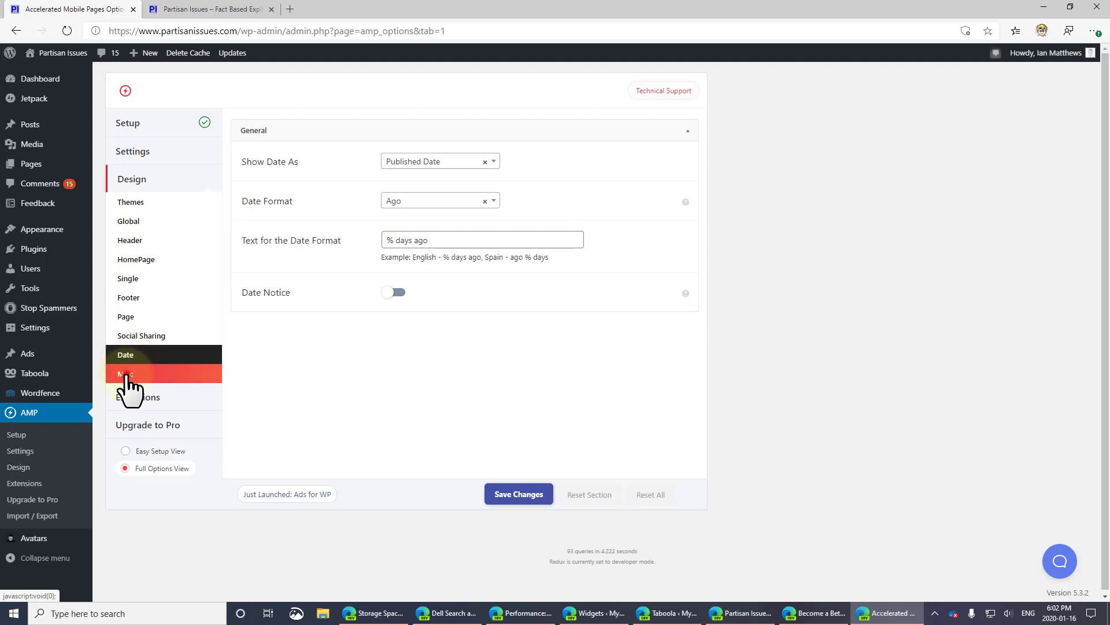
click(126, 374)
click(140, 400)
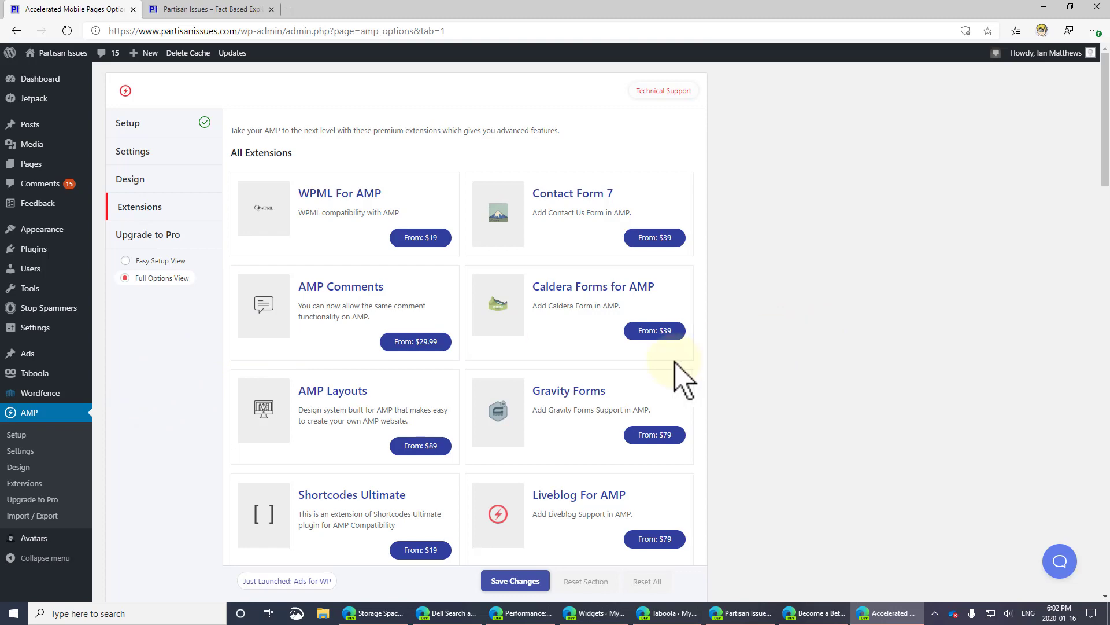
scroll(756, 381, down, 5)
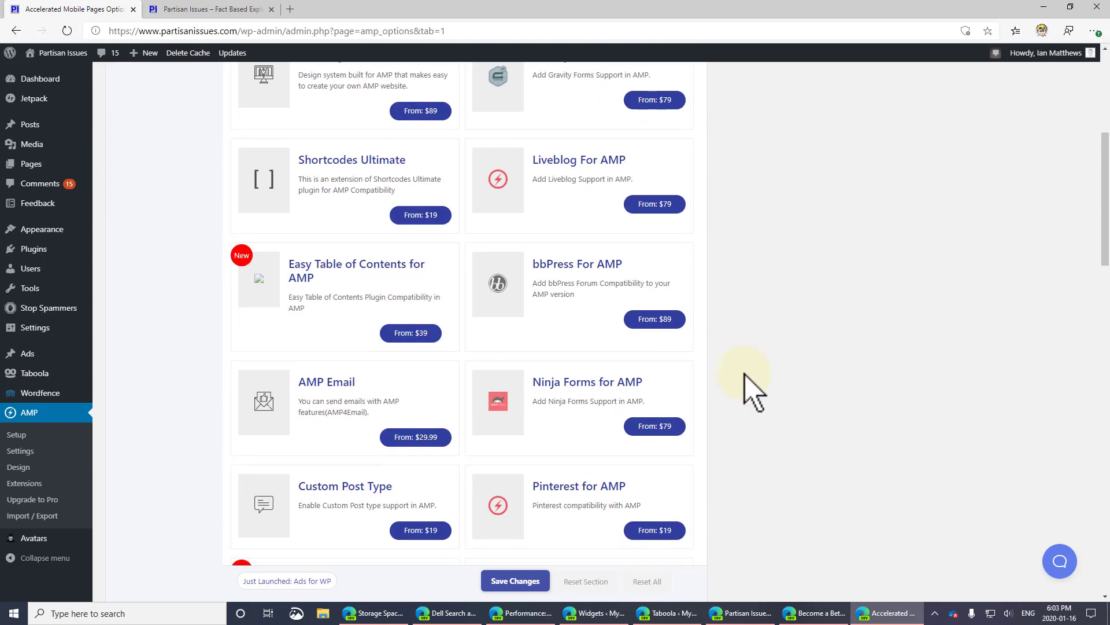
scroll(755, 393, down, 3)
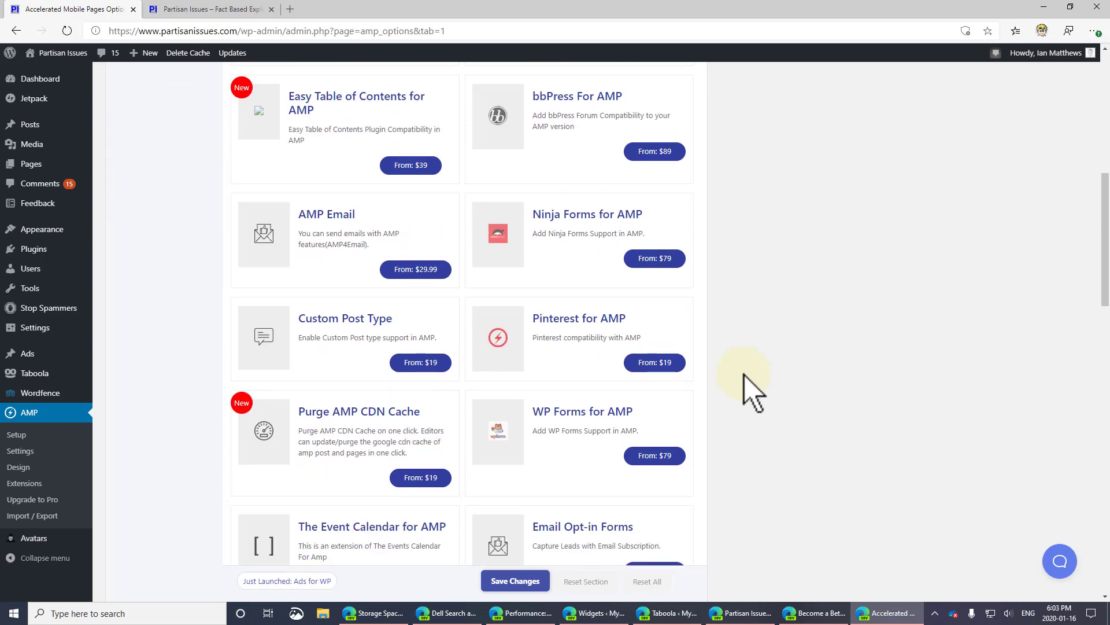
mouse_move(22, 355)
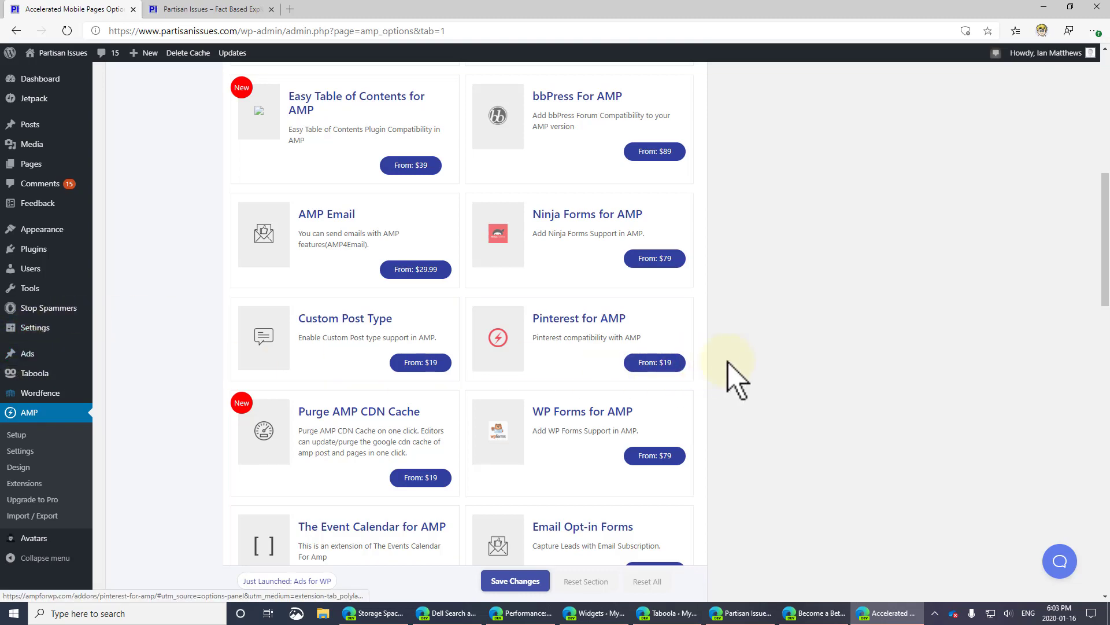
scroll(757, 381, down, 6)
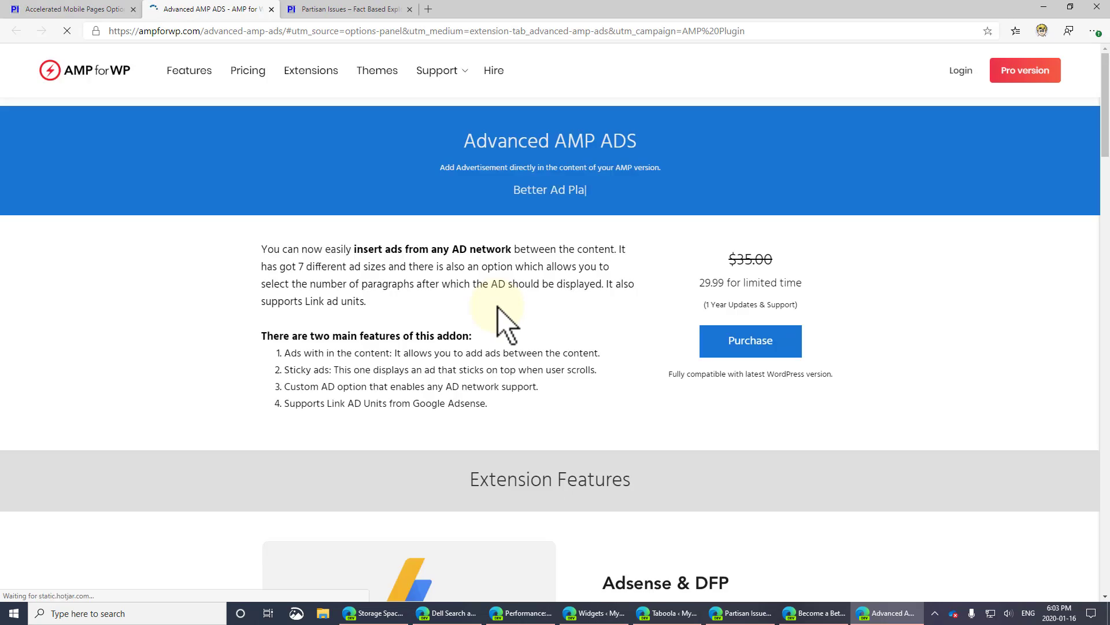
Step: Read the Advanced AMP ADS description and its 29.99 price, then close the product page
drag(354, 249, 489, 287)
click(420, 278)
drag(705, 283, 737, 283)
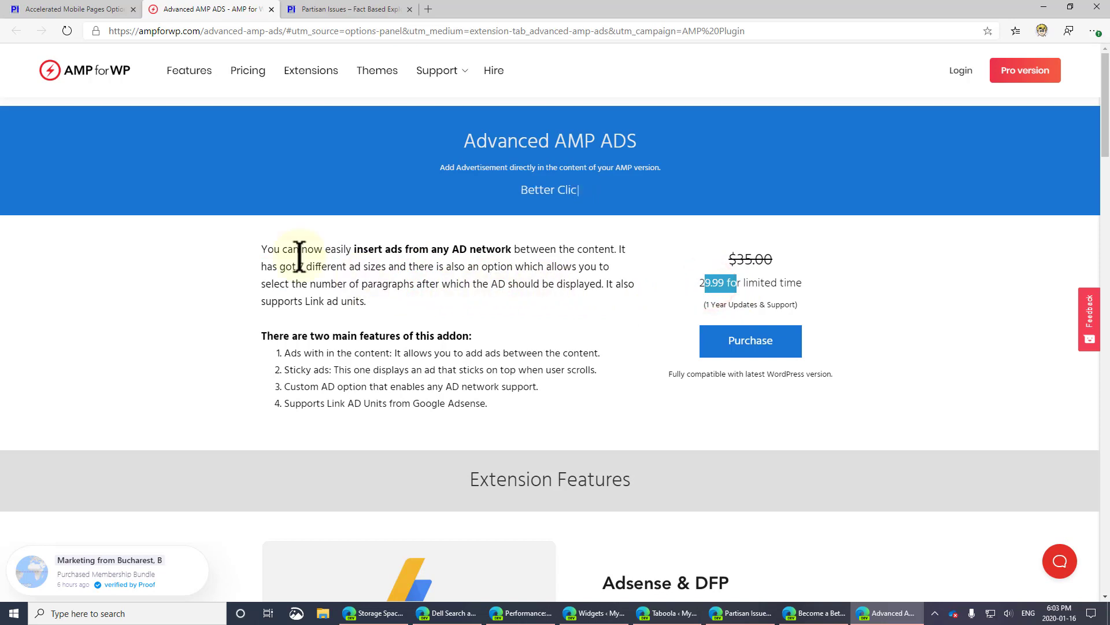
click(87, 9)
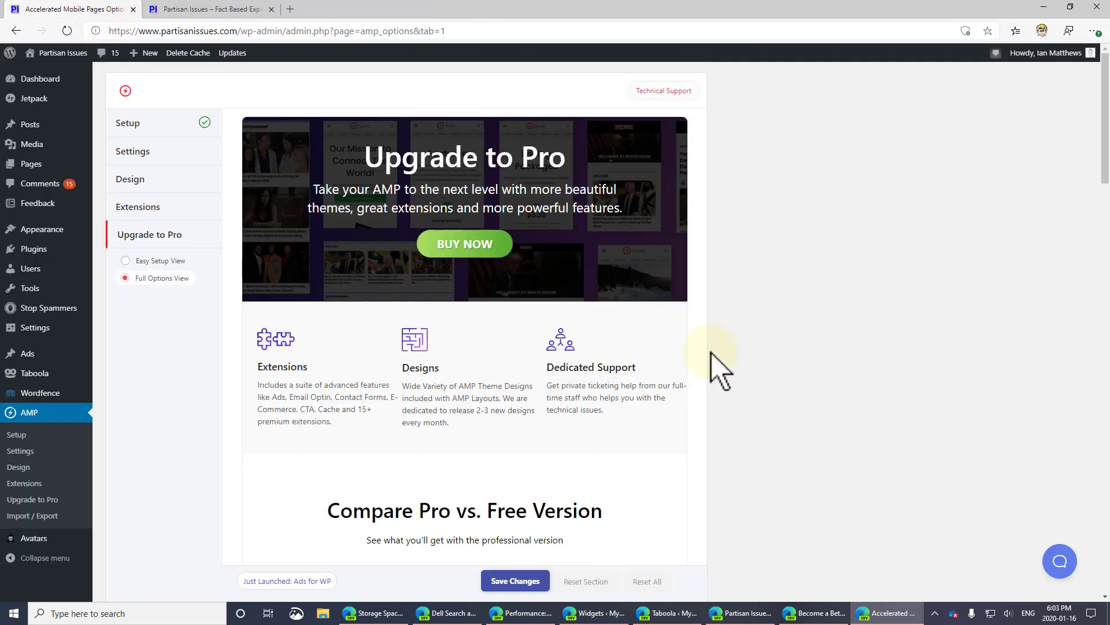
Step: Scroll through the Pro plans ($149 to $499) and save all AMP option changes
scroll(632, 384, down, 15)
scroll(627, 389, up, 3)
scroll(627, 393, down, 3)
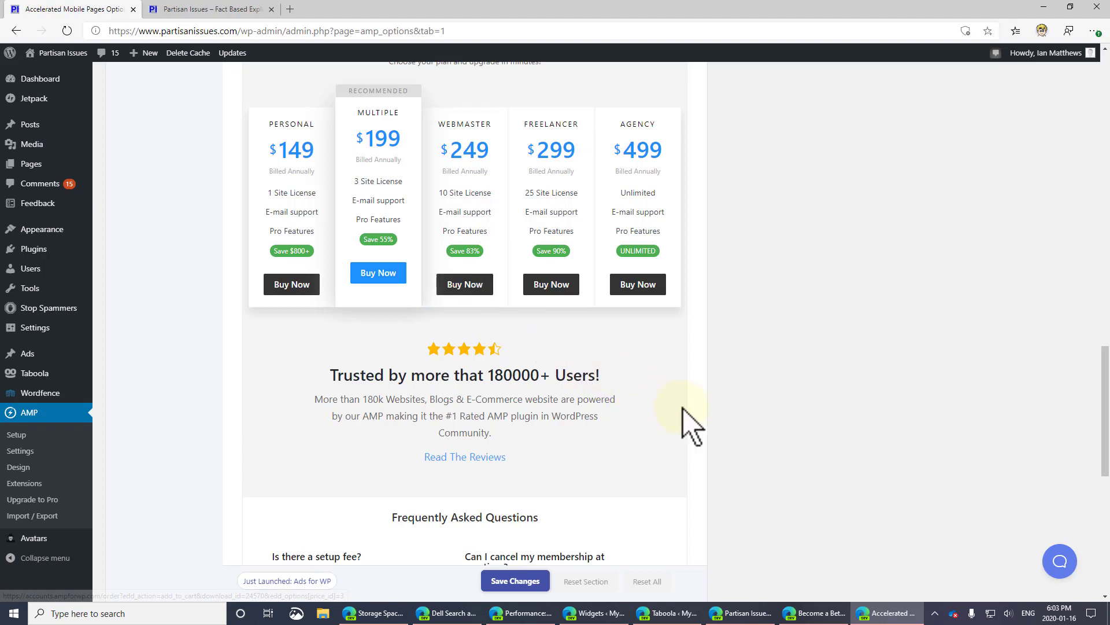
click(512, 580)
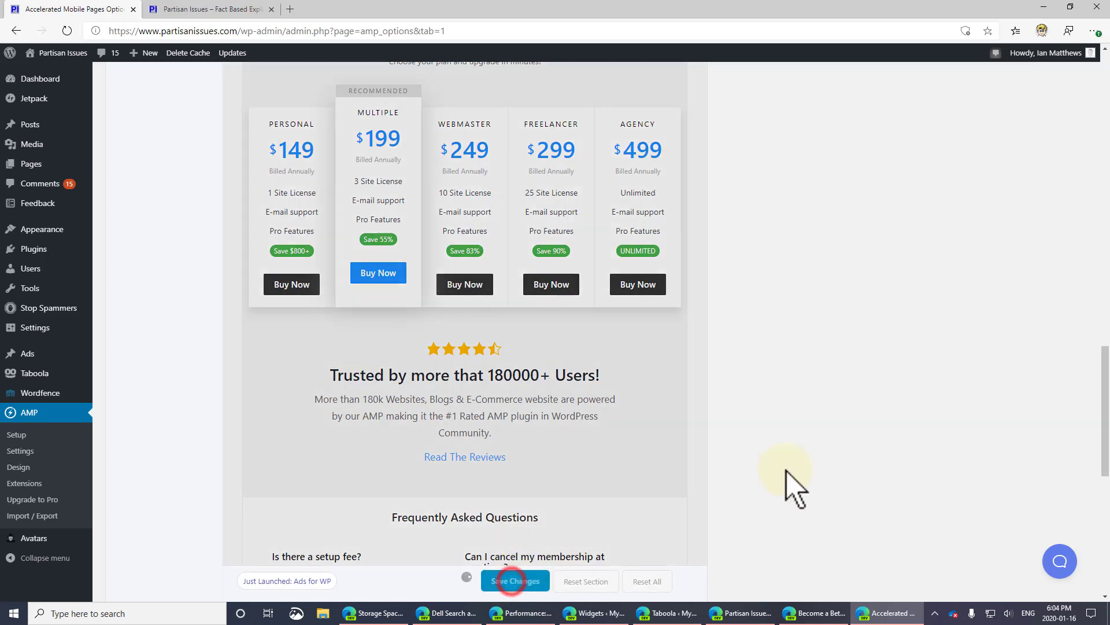